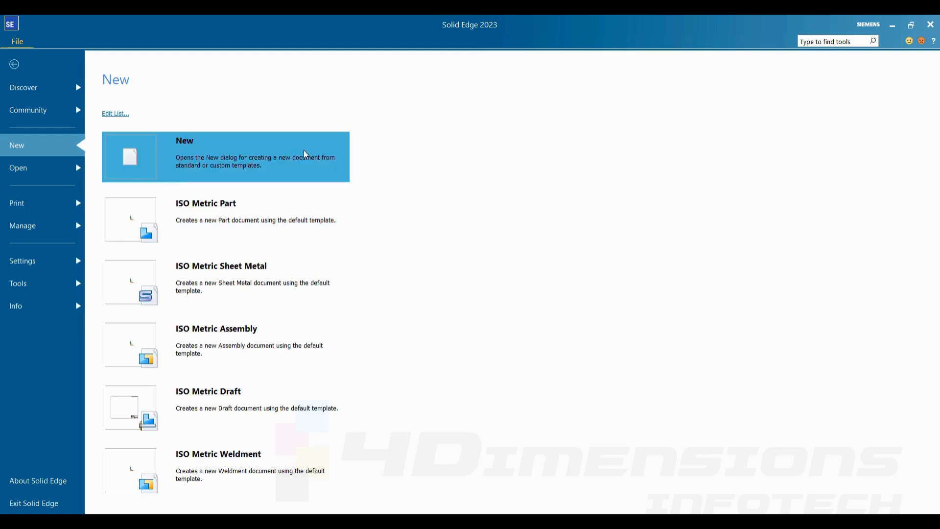
Step: Create a new part document from the ISO Metric Part template
click(214, 205)
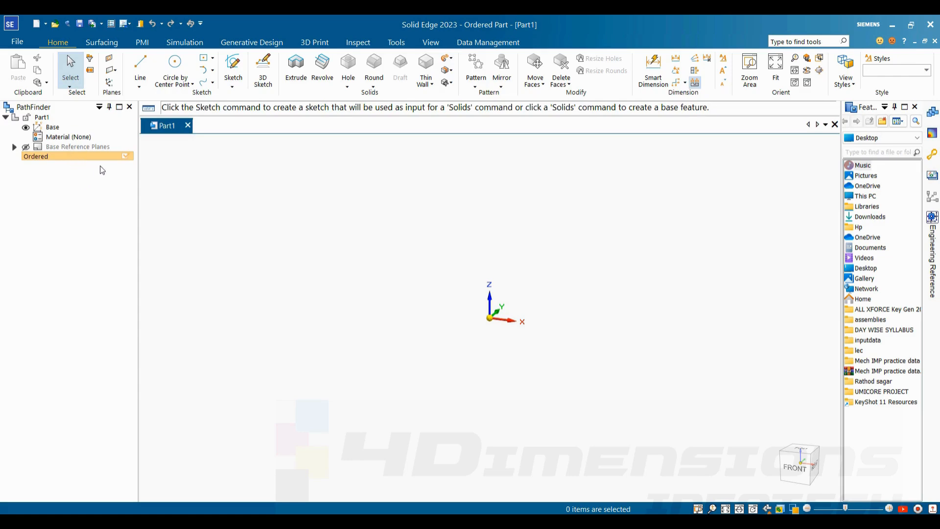
Step: Switch the part to the synchronous modelling environment and back to ordered
right_click(72, 158)
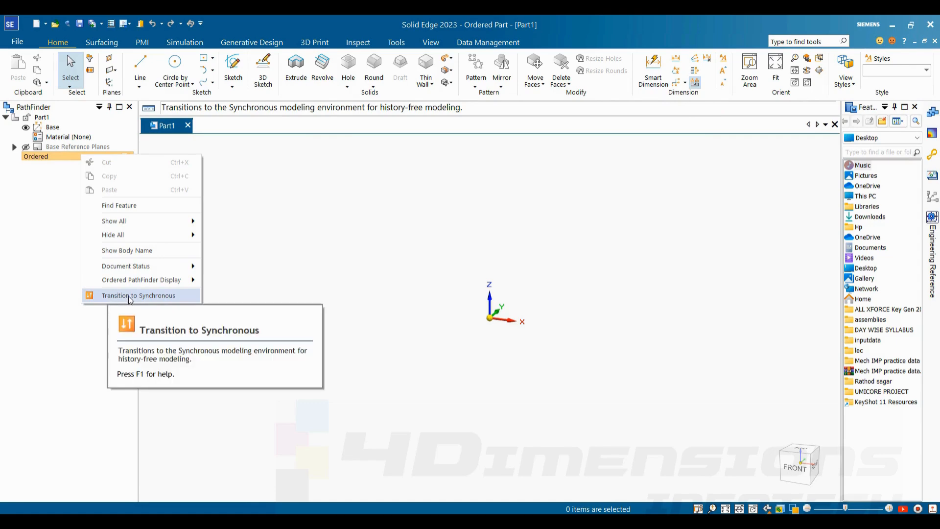
click(162, 295)
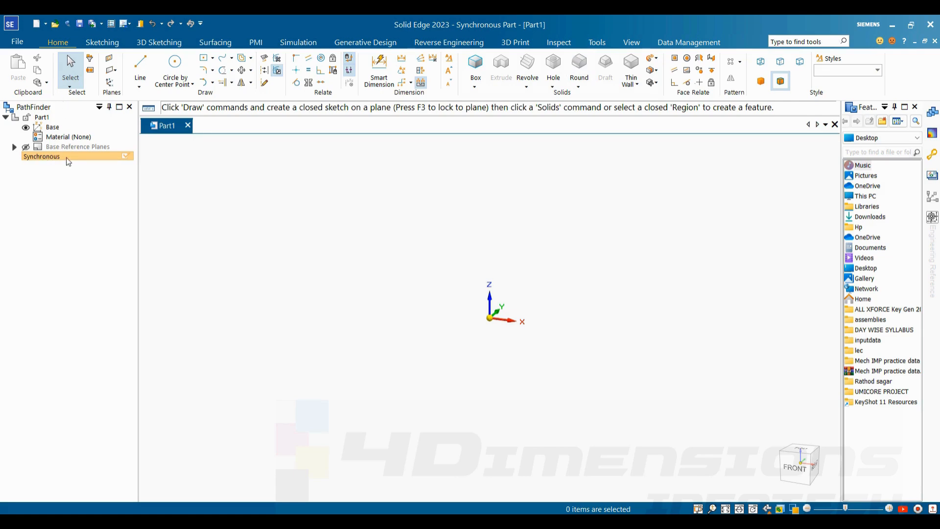
right_click(53, 156)
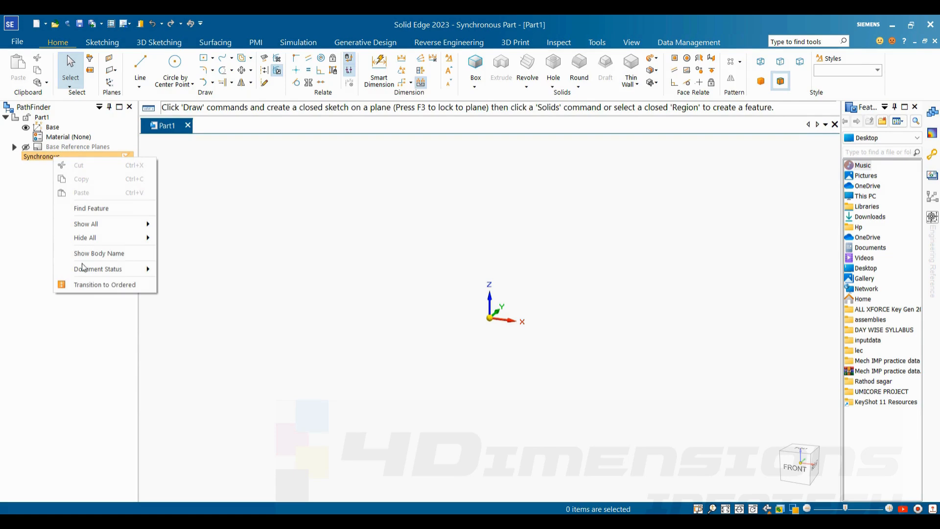
click(115, 286)
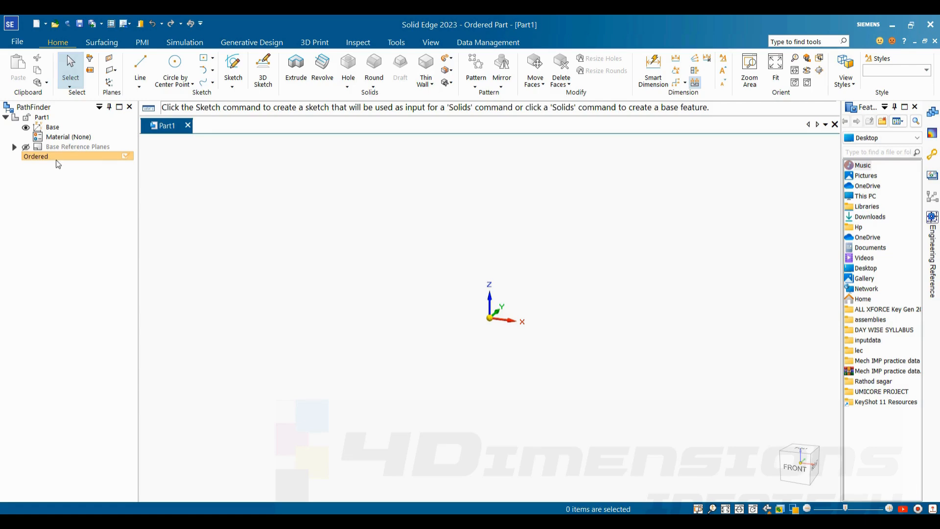
click(238, 69)
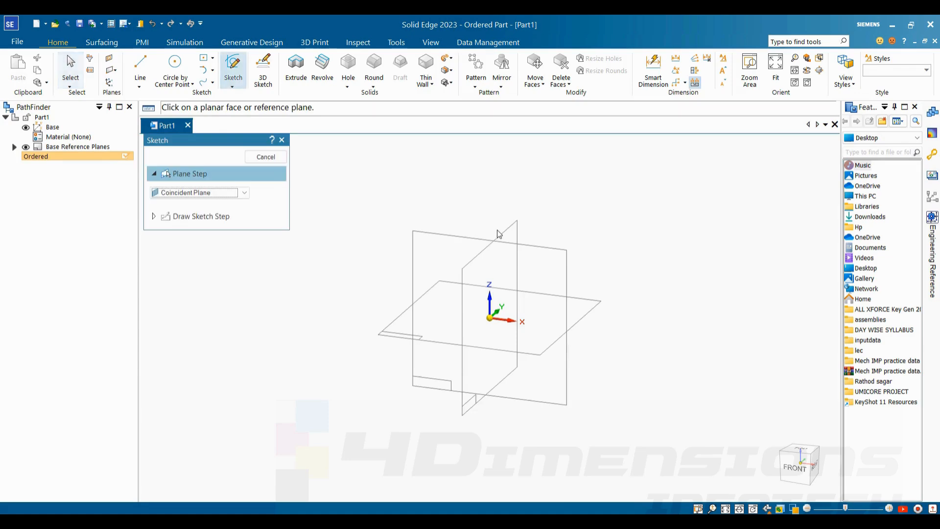
key(Escape)
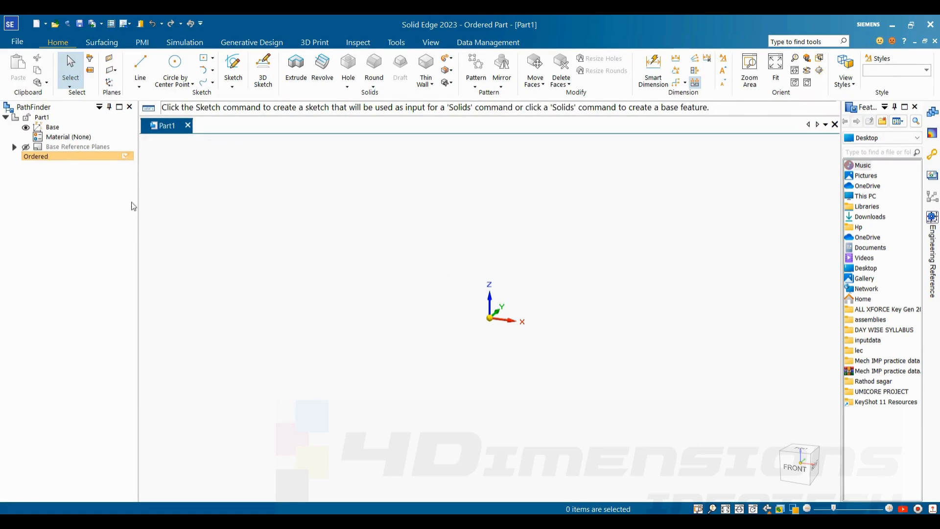
click(26, 147)
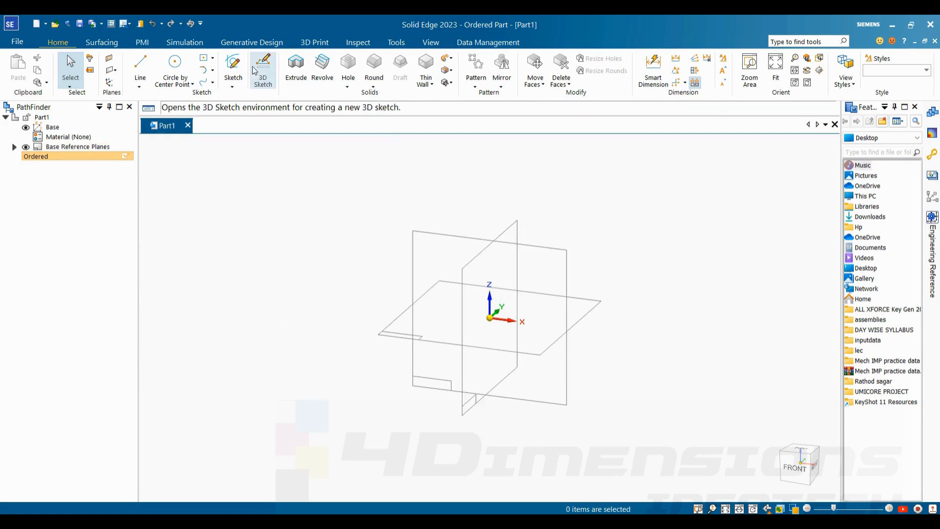
click(236, 66)
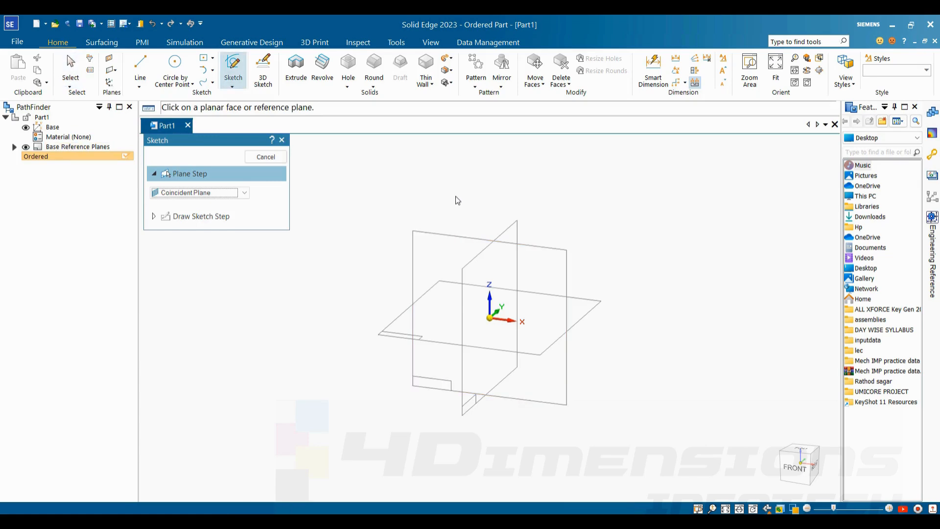
click(69, 61)
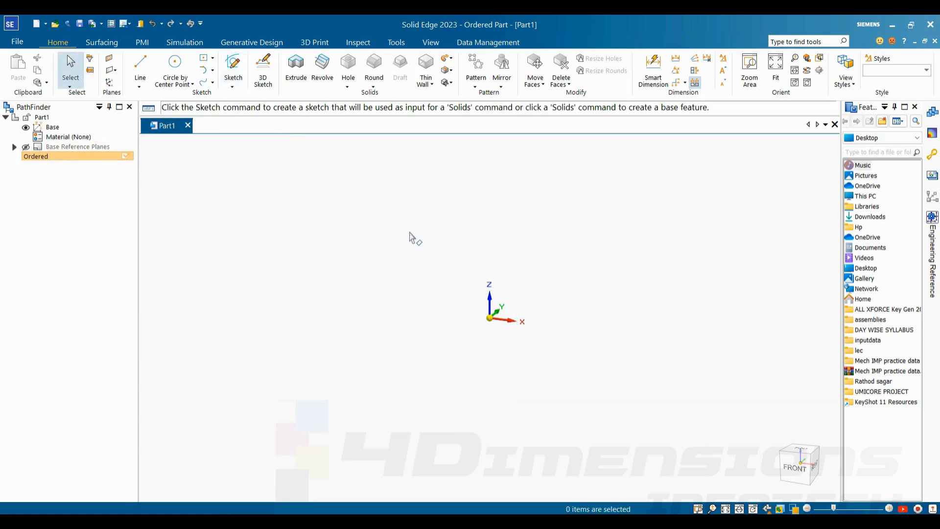
Step: Start a sketch on the front (XZ) reference plane and hide the base reference planes
click(236, 66)
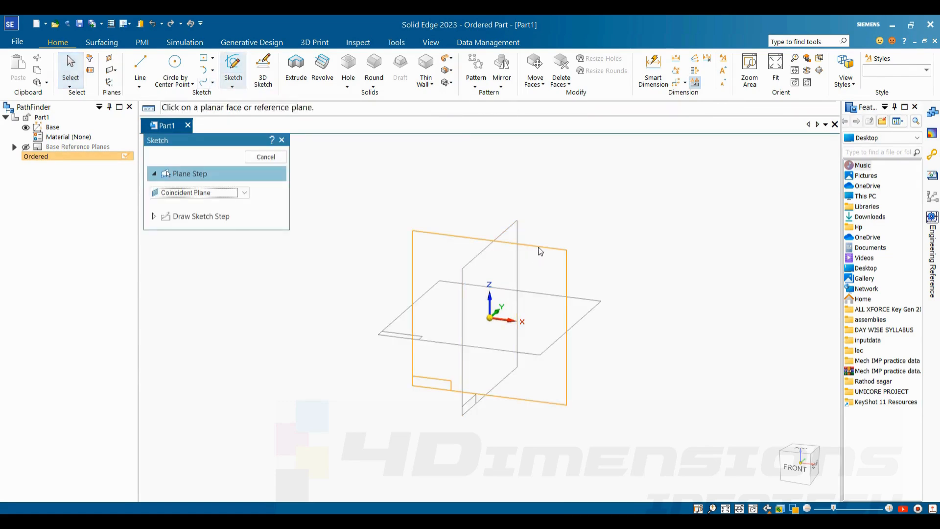
click(536, 249)
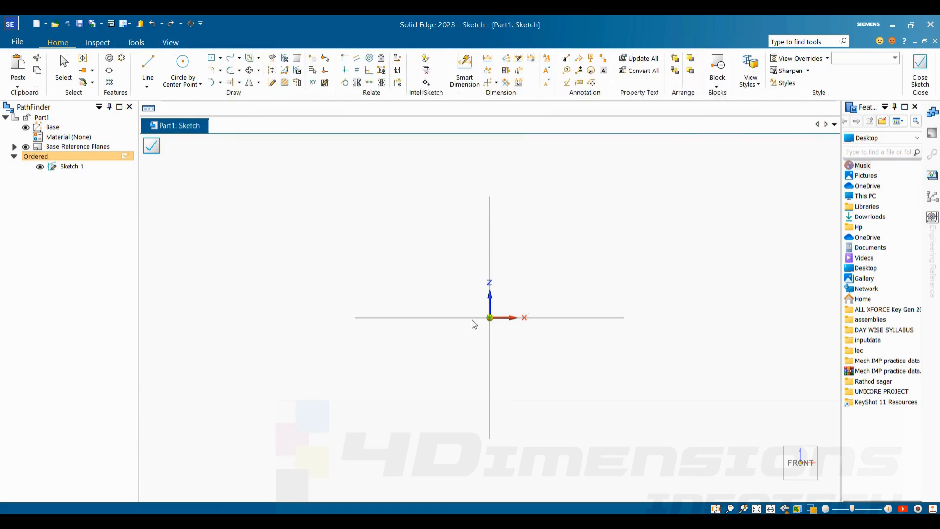
key(l)
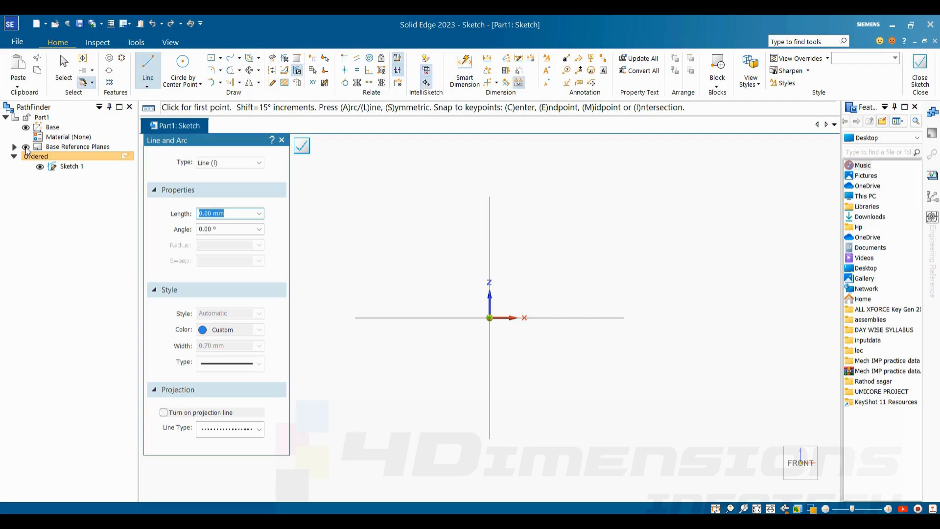
click(24, 148)
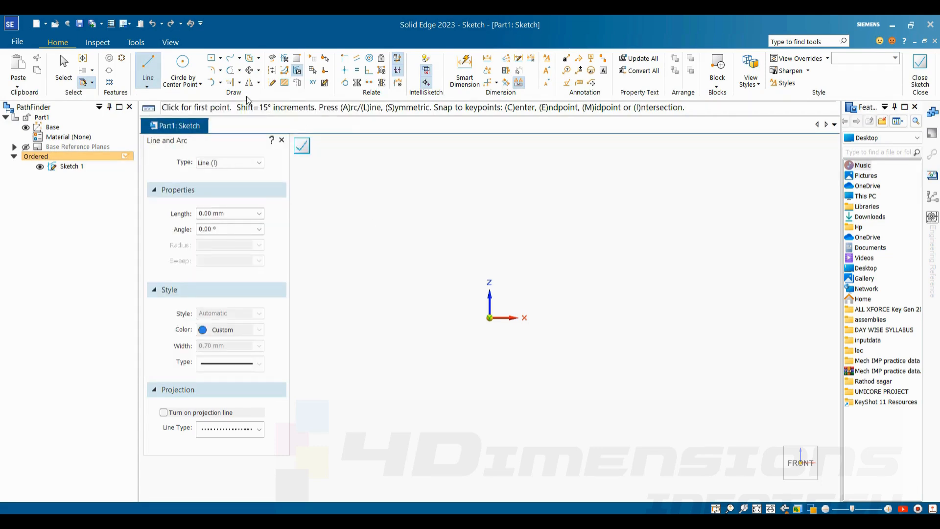
Step: Draw a circle centred on the origin and dimension its diameter to 120 mm
click(182, 66)
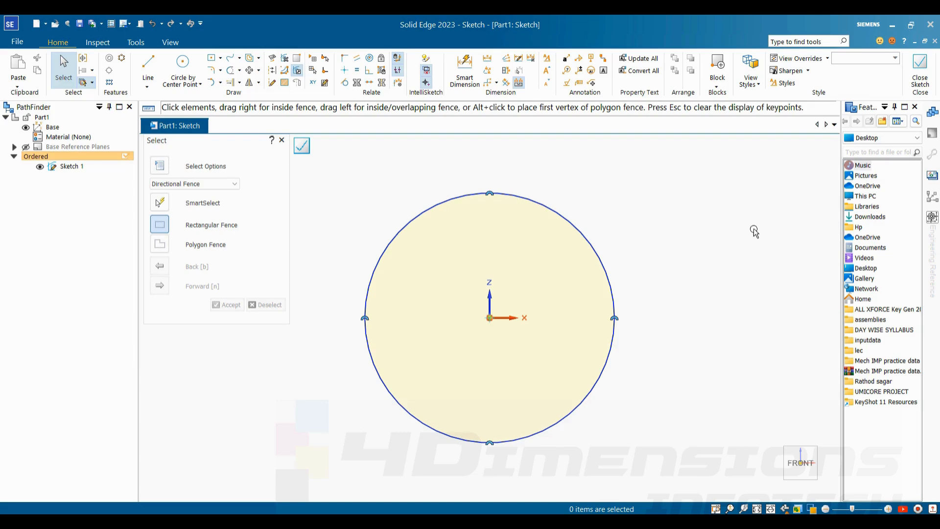
click(473, 72)
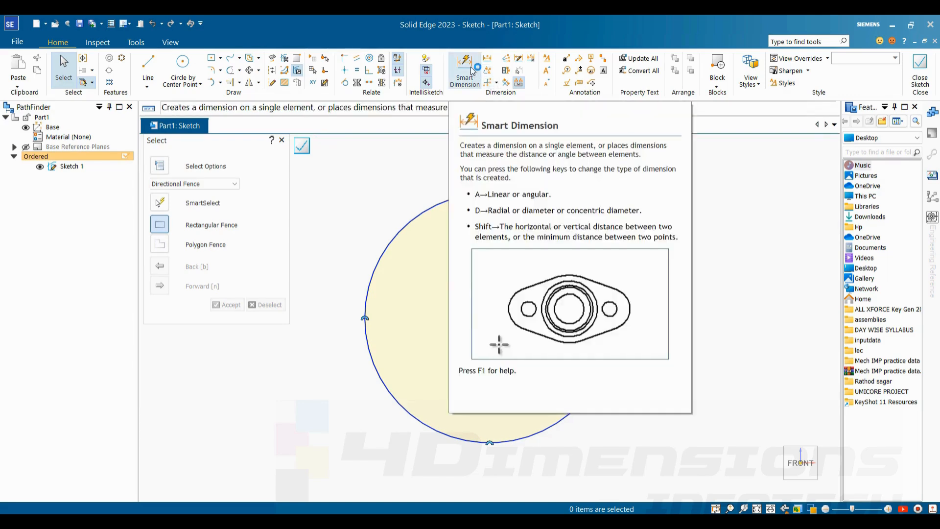
click(579, 232)
click(618, 185)
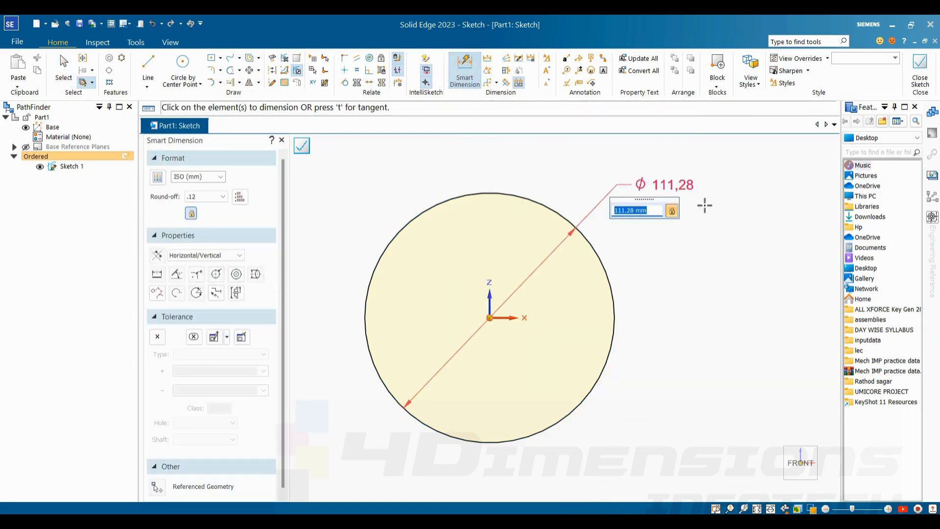
text(120)
key(Return)
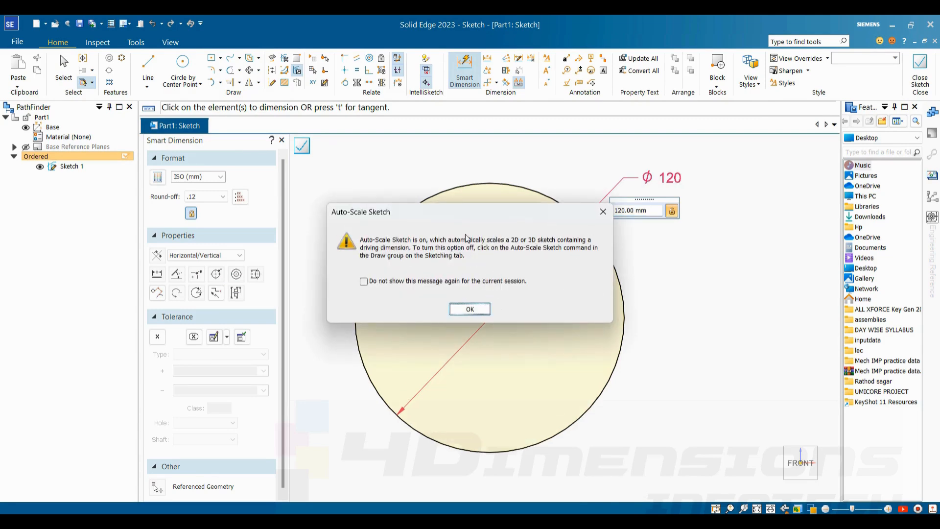
Step: Acknowledge the Auto-Scale Sketch notice and suppress it for the current session
click(372, 282)
click(471, 309)
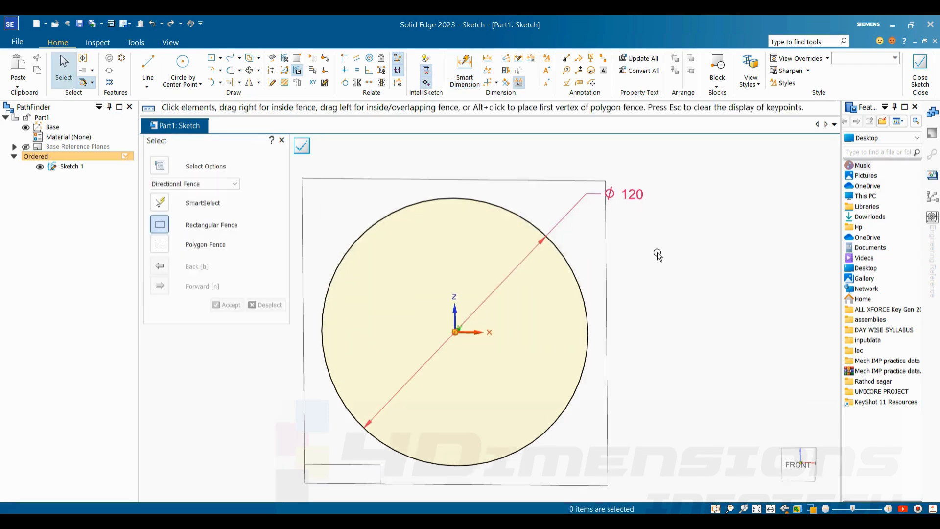
key(Escape)
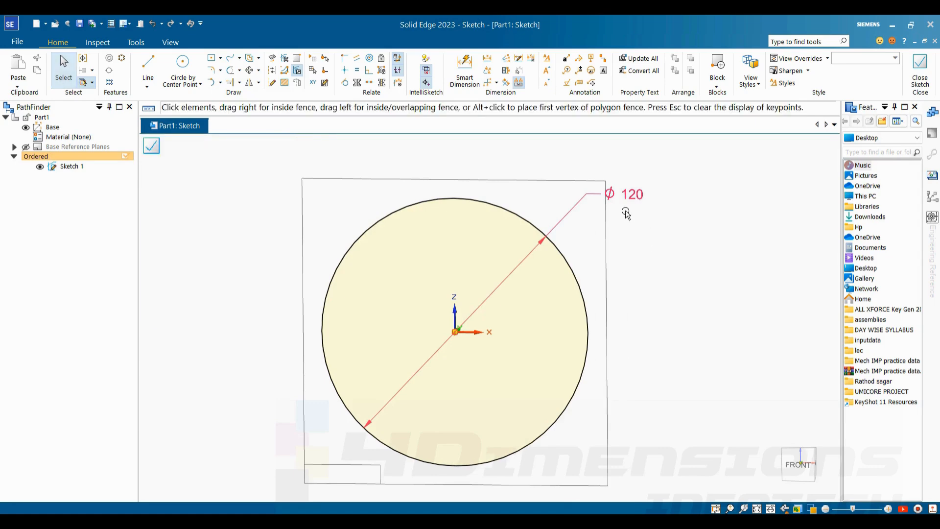
Step: Draw a second circle about 101 mm in diameter, above and to the right of the 120 mm circle
scroll(621, 322, down, 3)
scroll(646, 305, up, 2)
scroll(501, 284, down, 2)
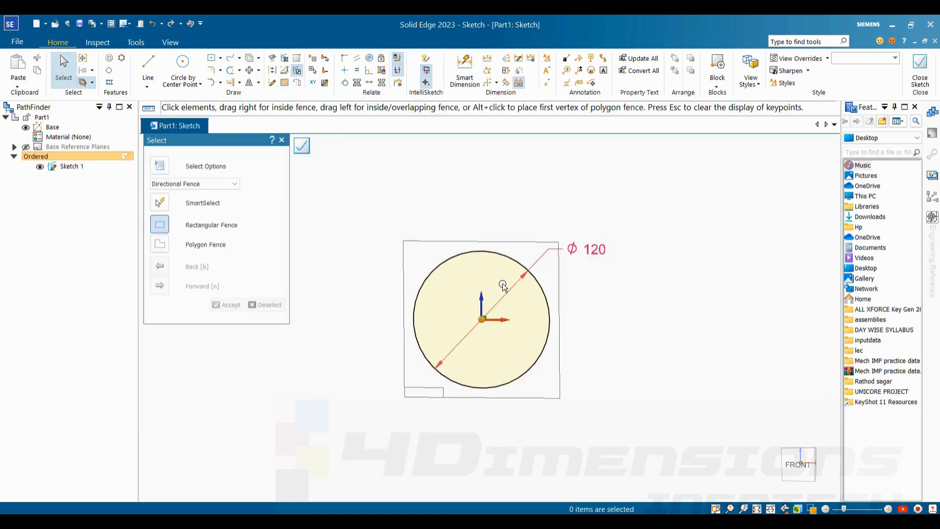
key(c)
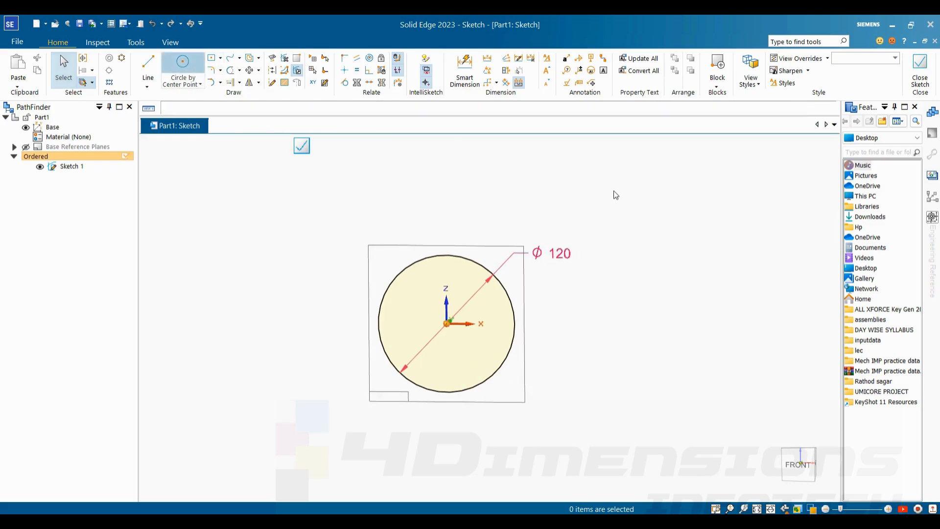
click(695, 206)
click(719, 155)
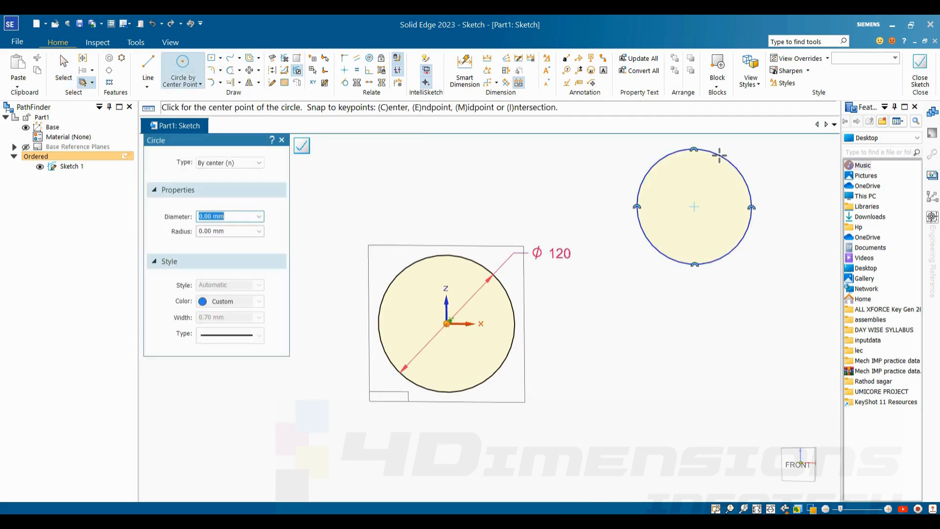
Step: Dimension the horizontal distance between the two circle centres to 200 mm
key(d)
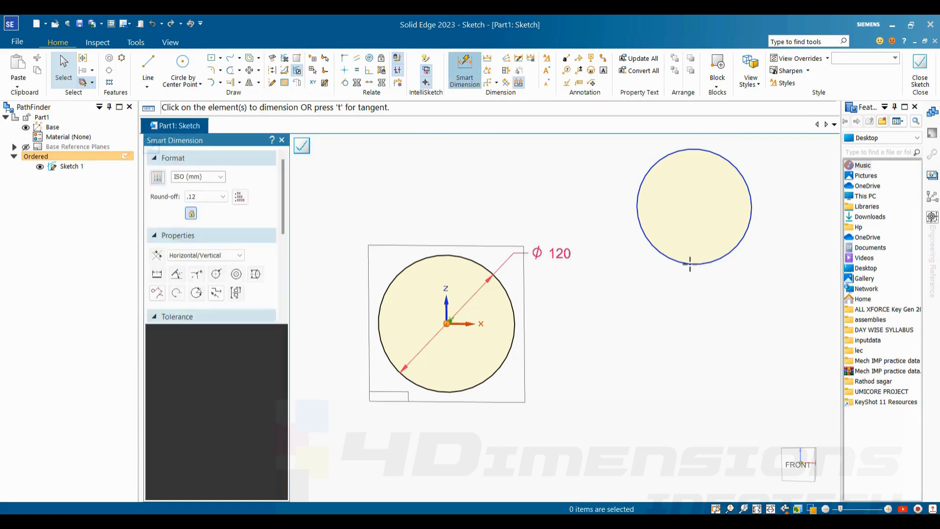
click(690, 263)
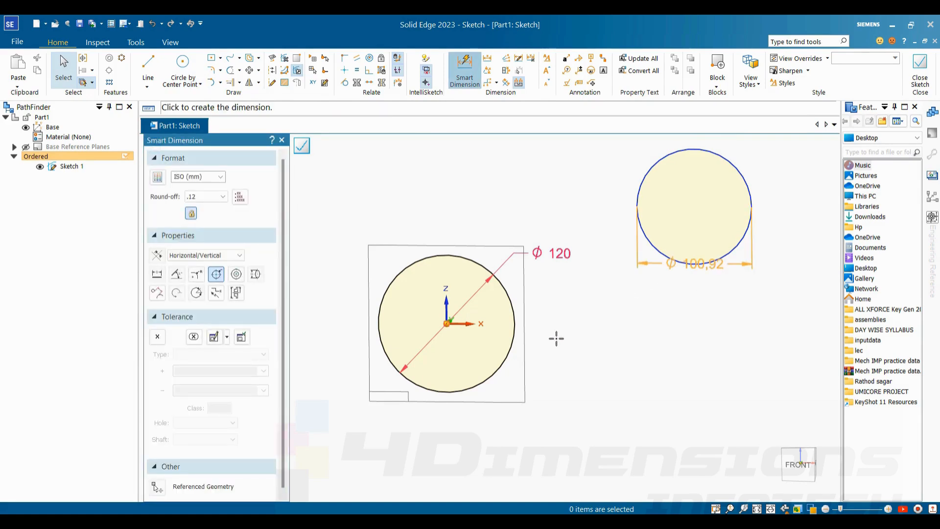
click(446, 324)
click(571, 442)
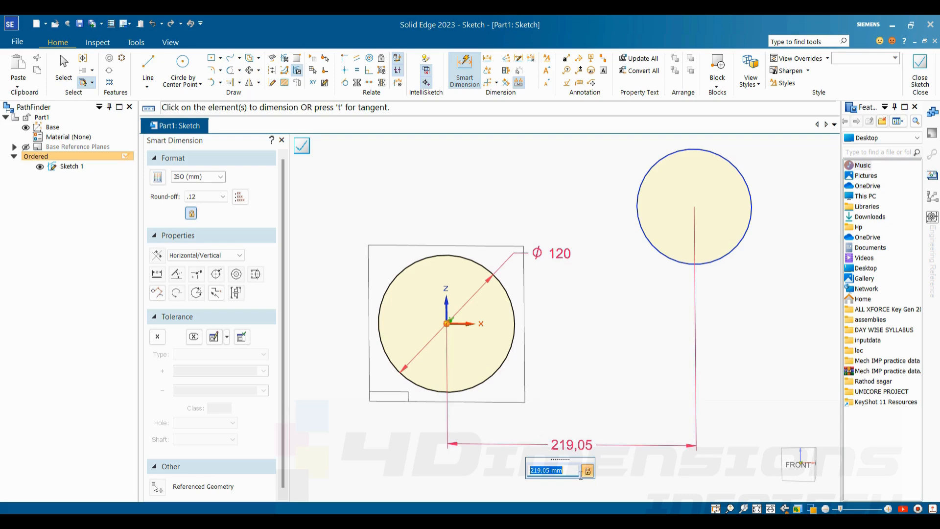
text(200)
key(Return)
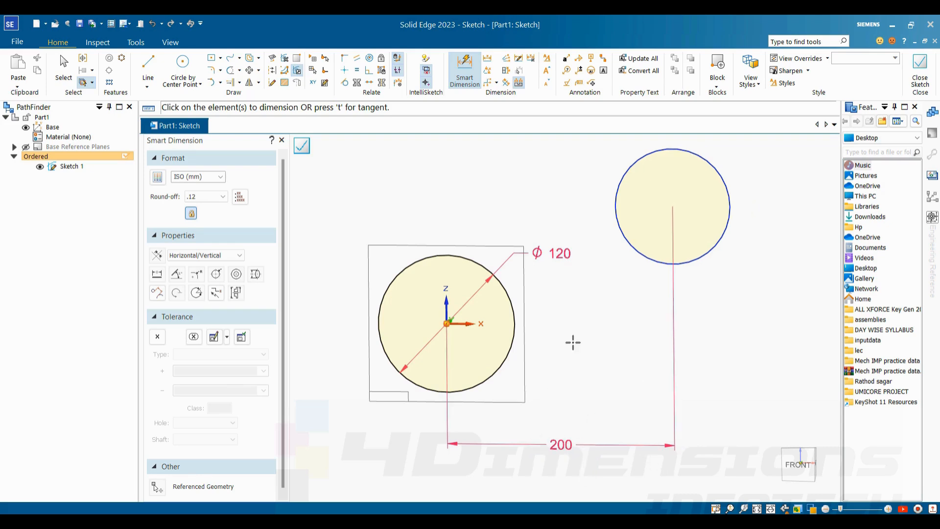
Step: Dimension the vertical distance between the two circle centres to 100 mm
click(510, 296)
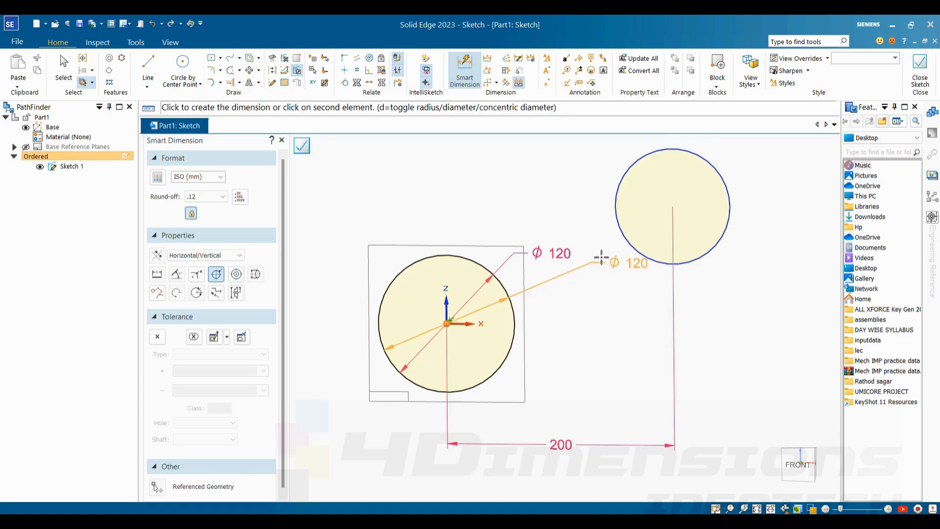
click(629, 242)
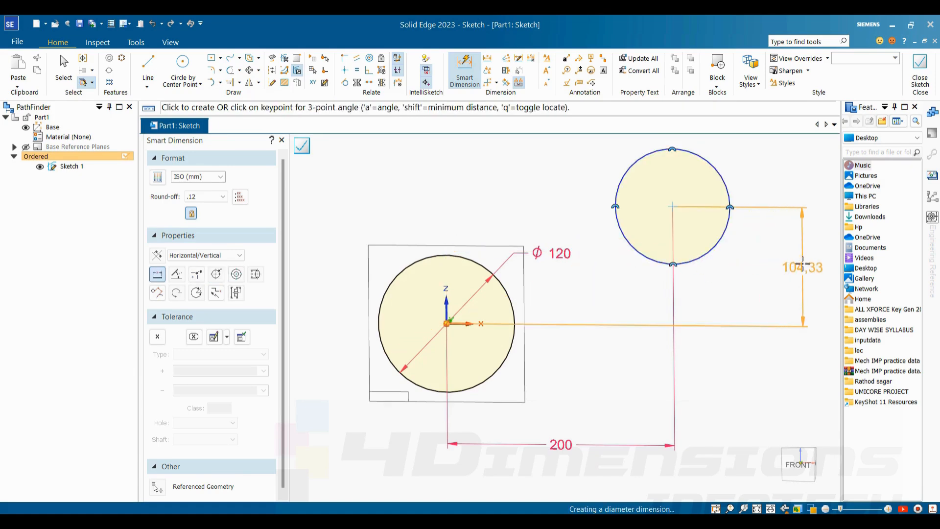
click(802, 264)
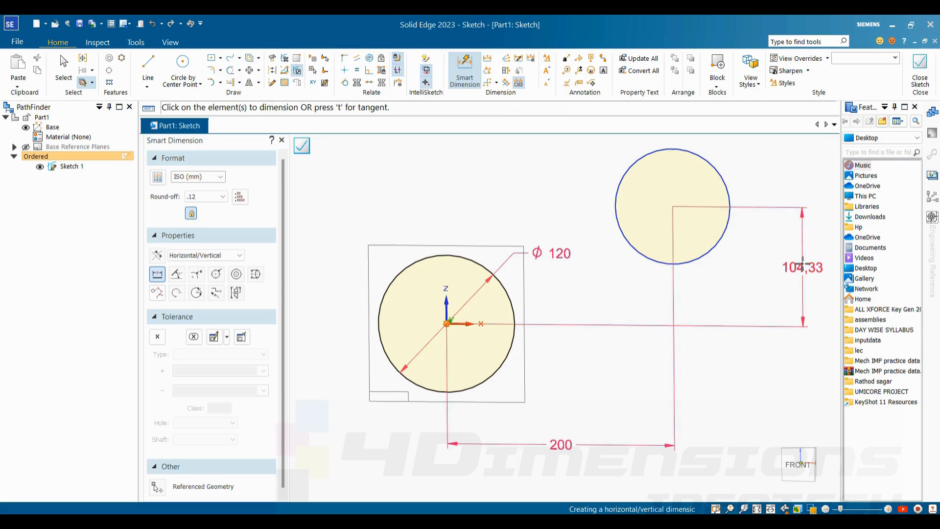
text(100)
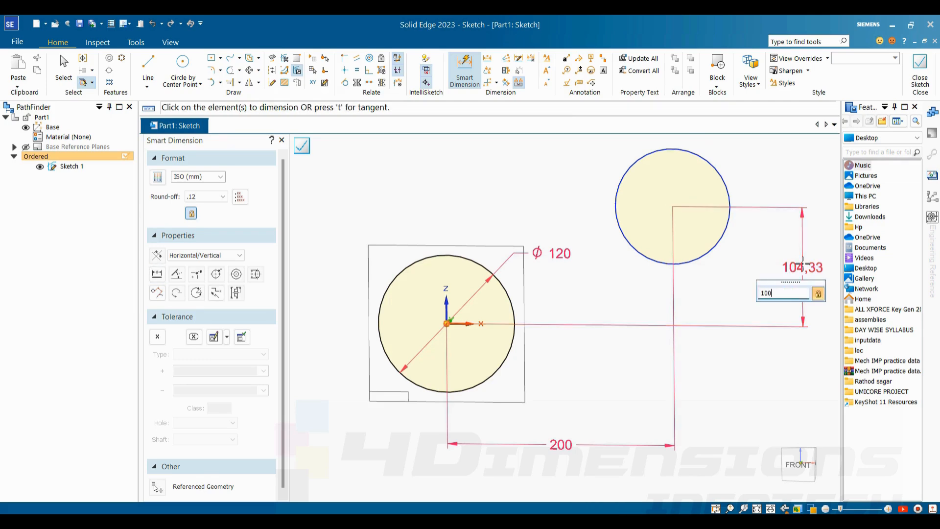
key(Return)
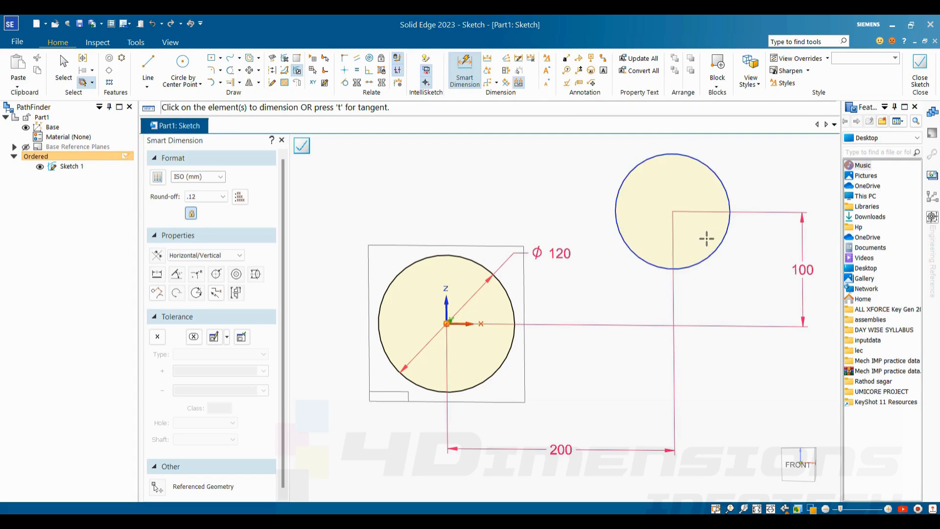
Step: Dimension the second circle's diameter to 100 mm
click(711, 166)
click(753, 151)
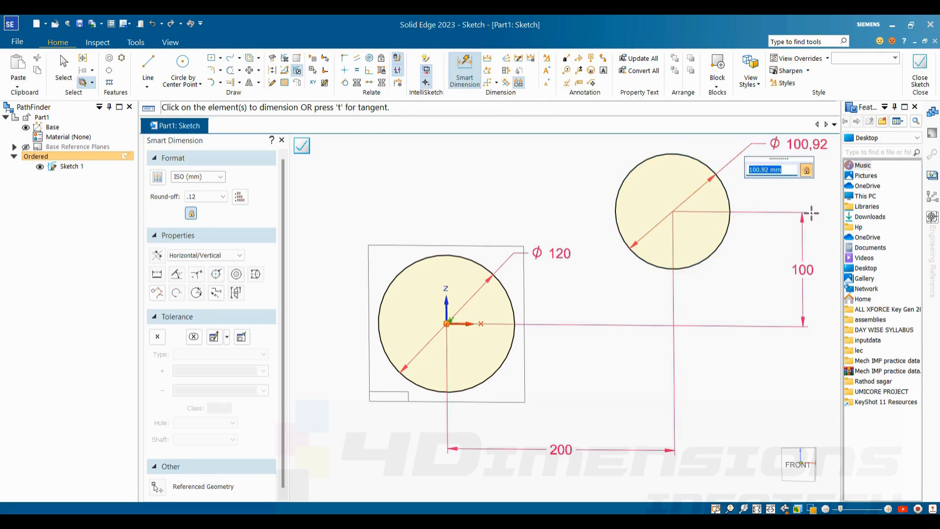
text(100)
key(Return)
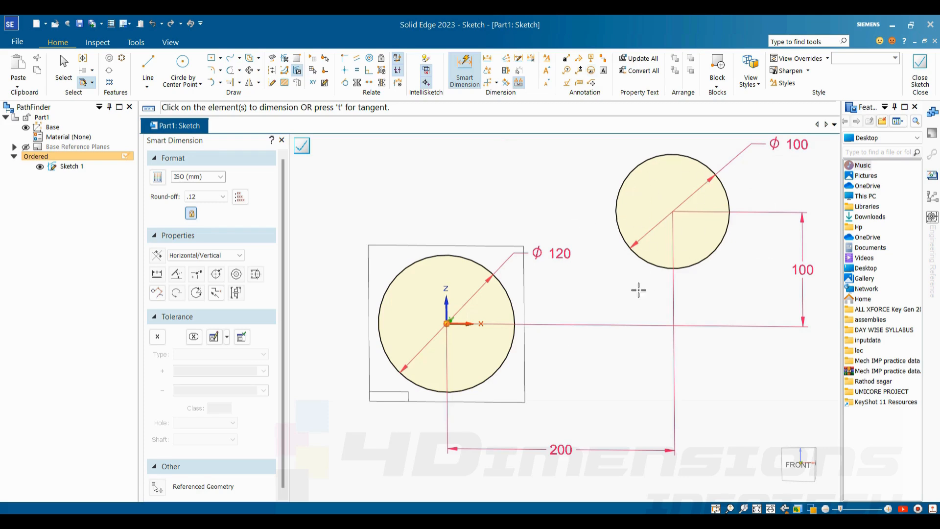
scroll(543, 368, down, 3)
scroll(571, 361, up, 2)
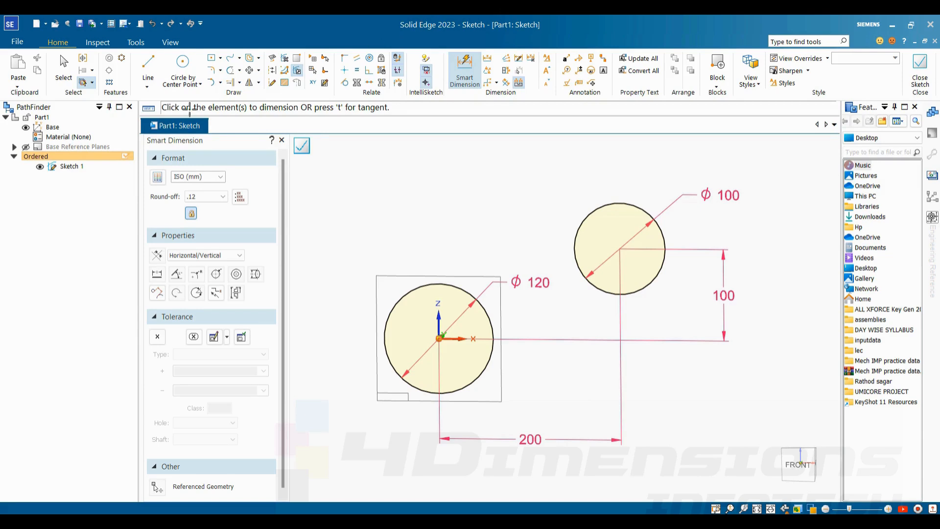
Step: Draw a three-point circle about 223 mm in diameter below the two existing circles
click(198, 82)
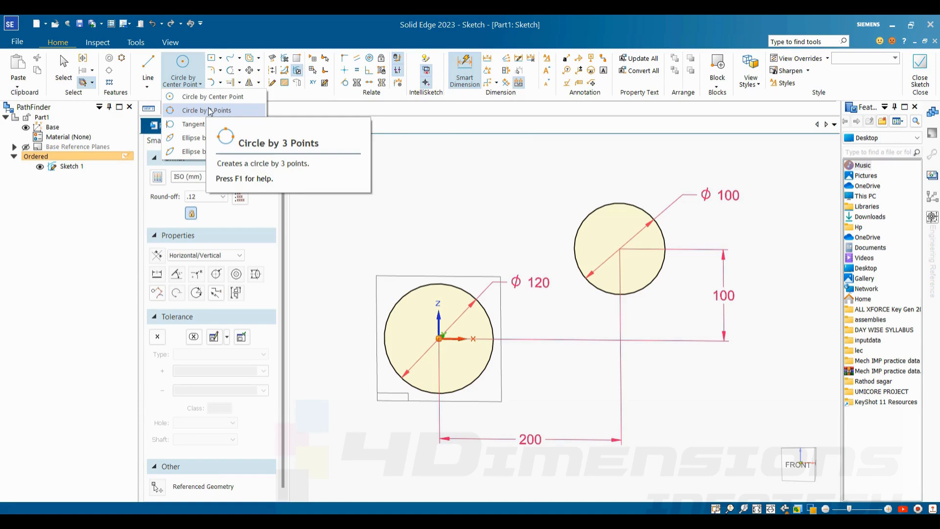
click(210, 111)
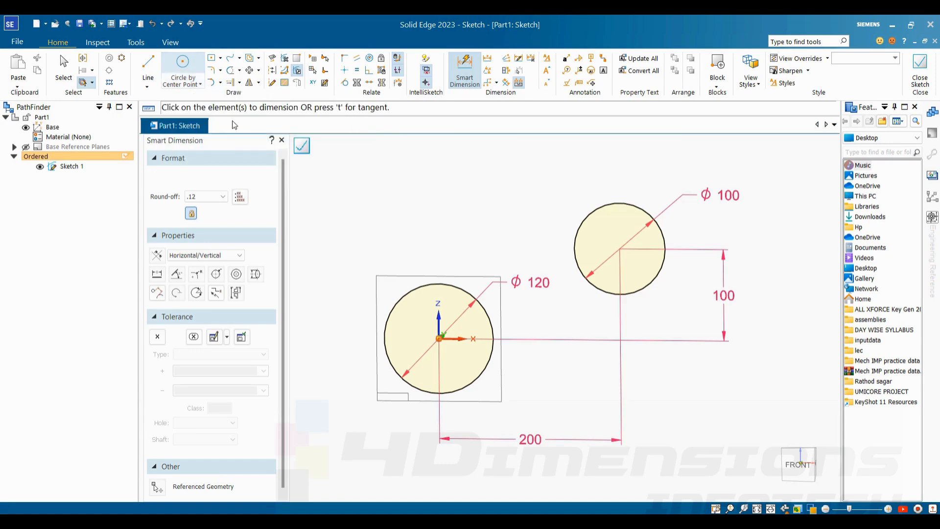
scroll(487, 228, down, 5)
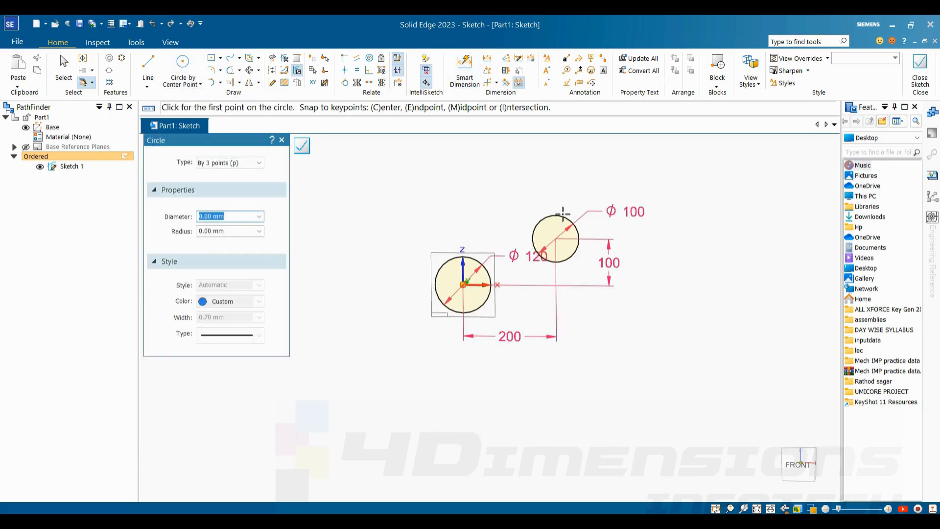
scroll(557, 329, up, 2)
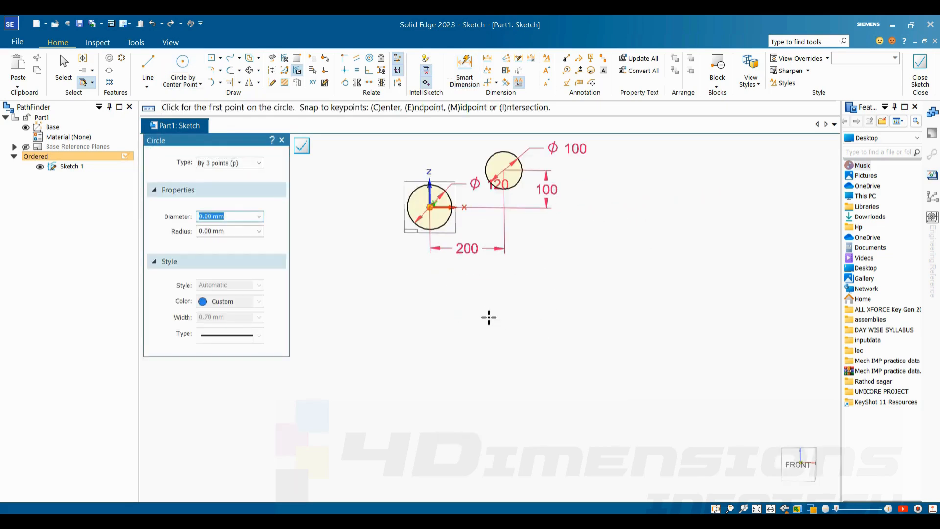
click(445, 335)
click(512, 287)
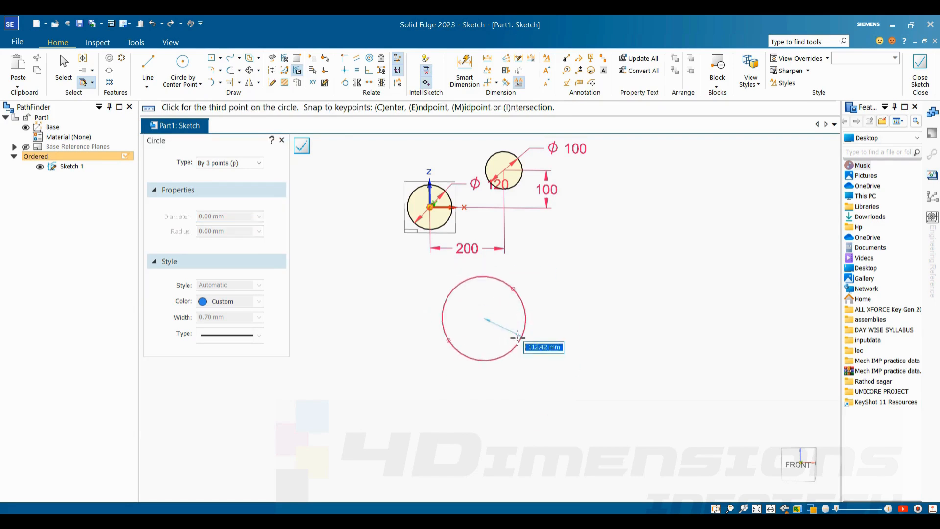
click(516, 336)
Step: Dimension the diameter of the large three-point circle
click(468, 71)
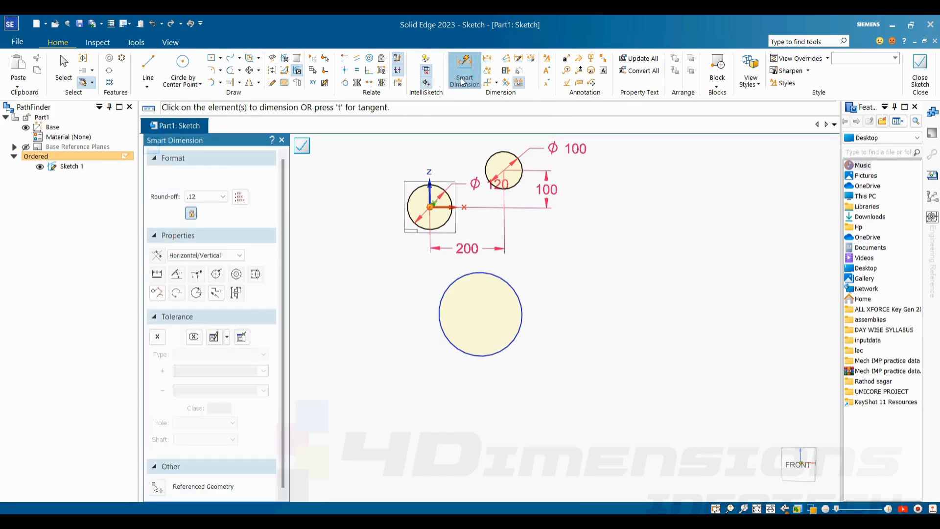
click(504, 280)
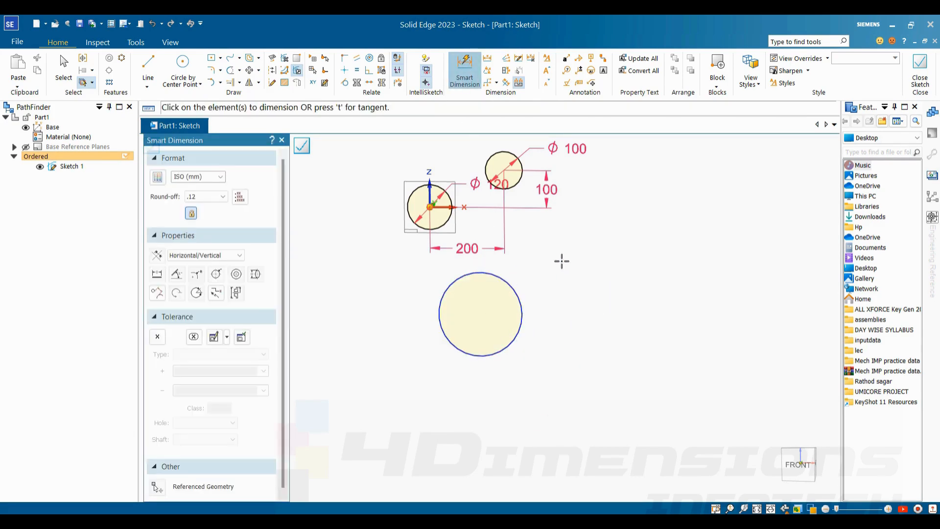
click(562, 261)
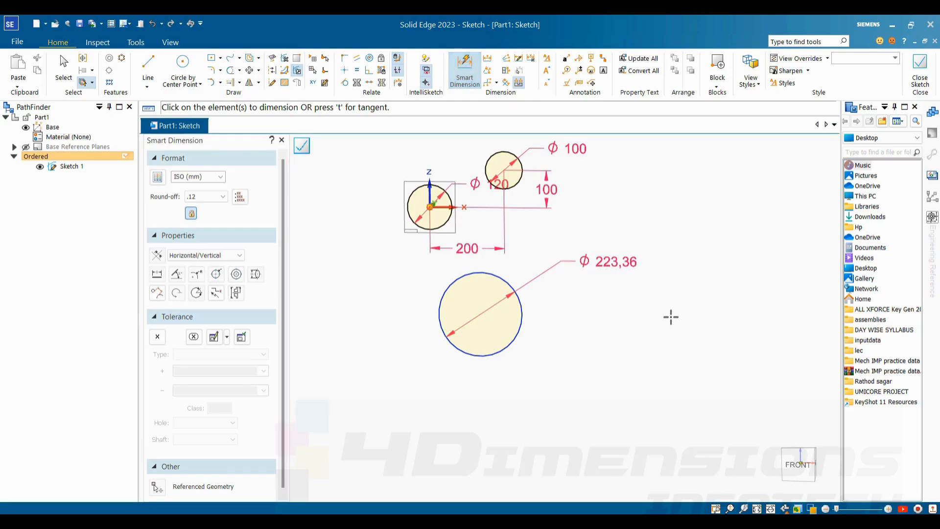
key(Escape)
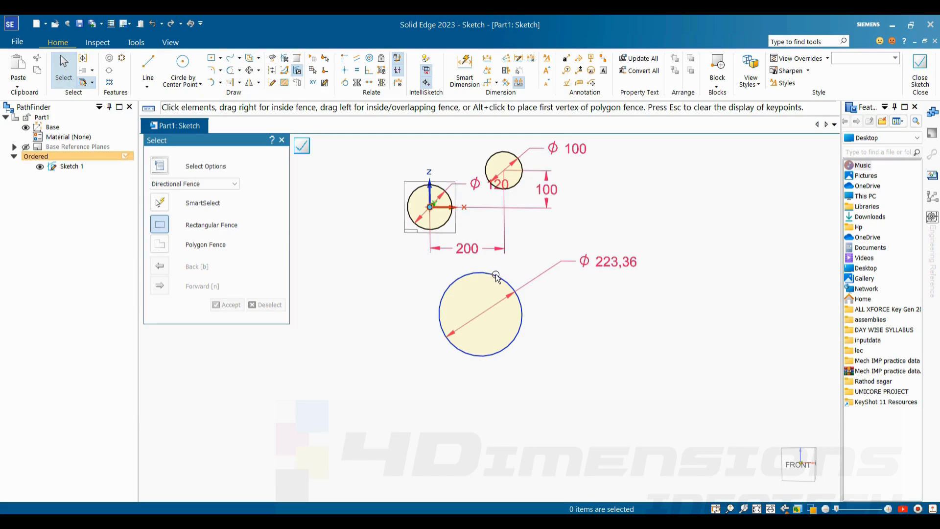
click(346, 72)
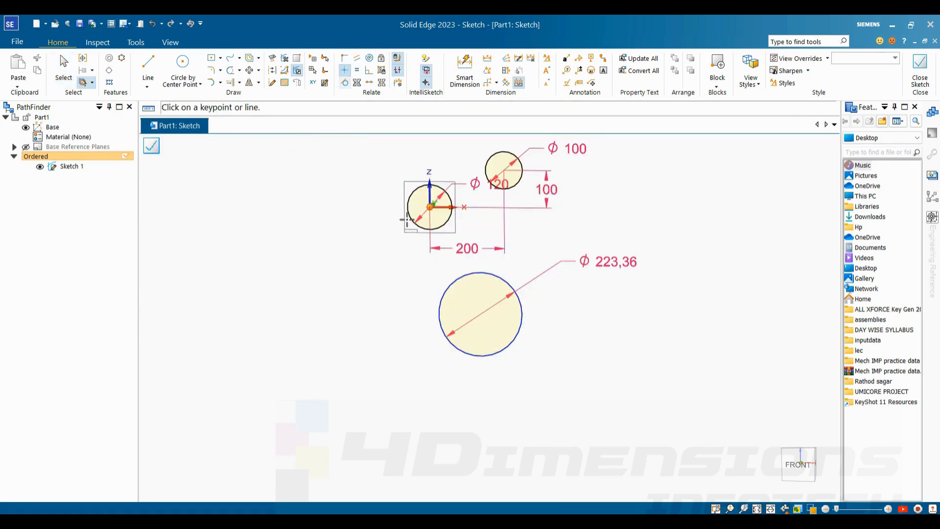
click(430, 207)
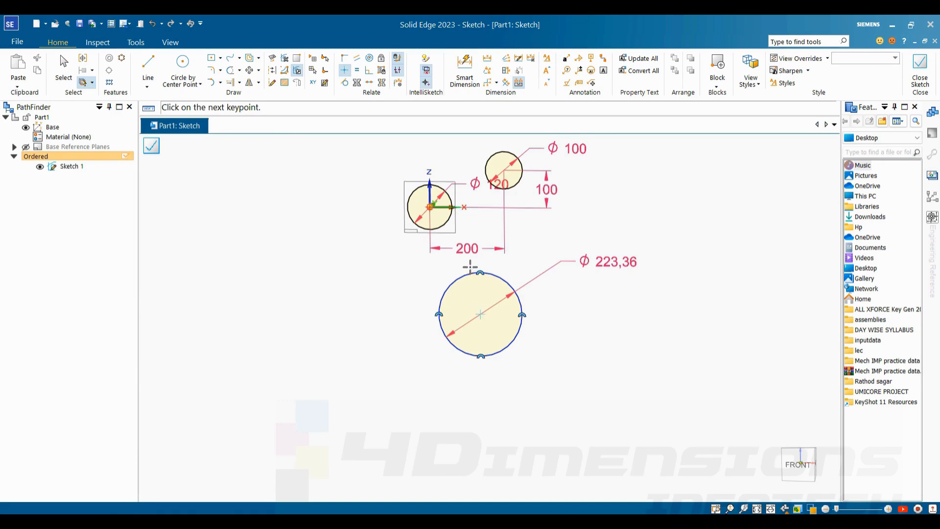
key(Escape)
click(345, 71)
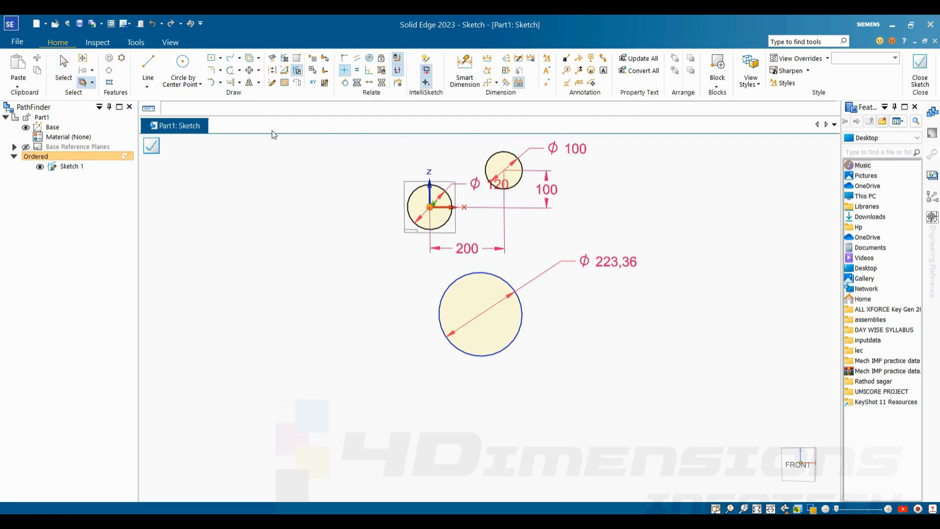
key(Escape)
Step: Align the large circle's centre vertically with the centre of the 120 mm circle using a Horizontal/Vertical relation
click(345, 70)
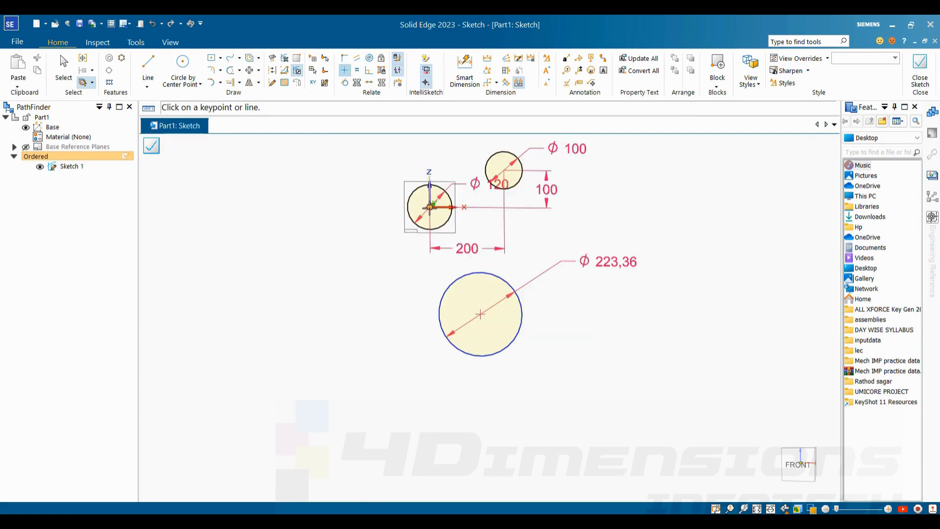
click(430, 207)
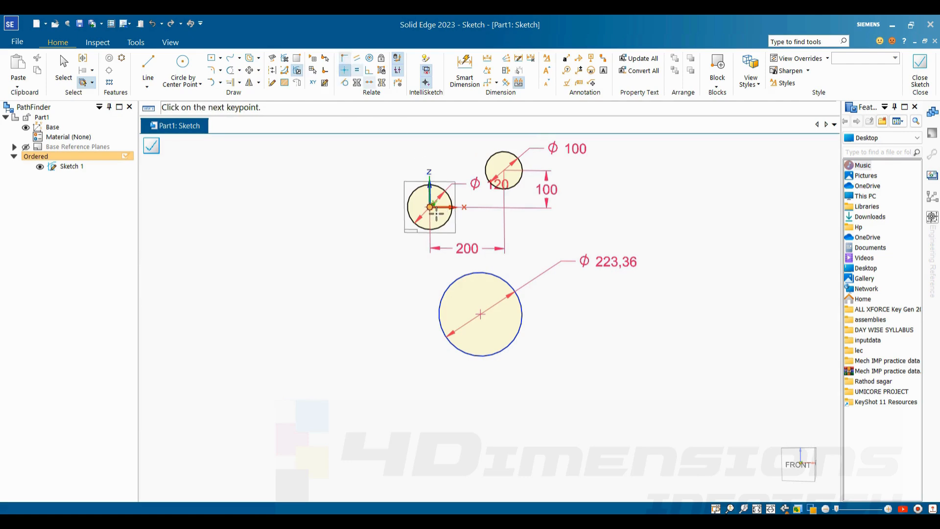
click(480, 313)
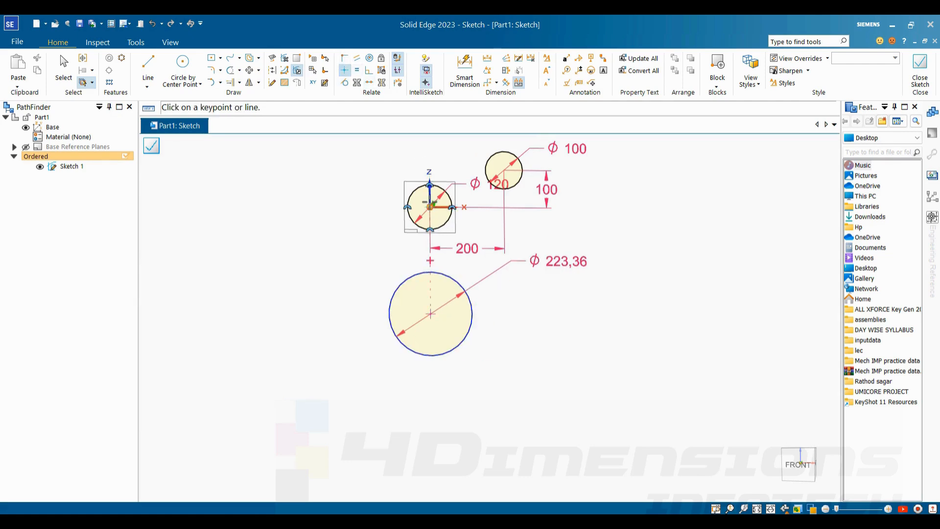
scroll(457, 305, up, 5)
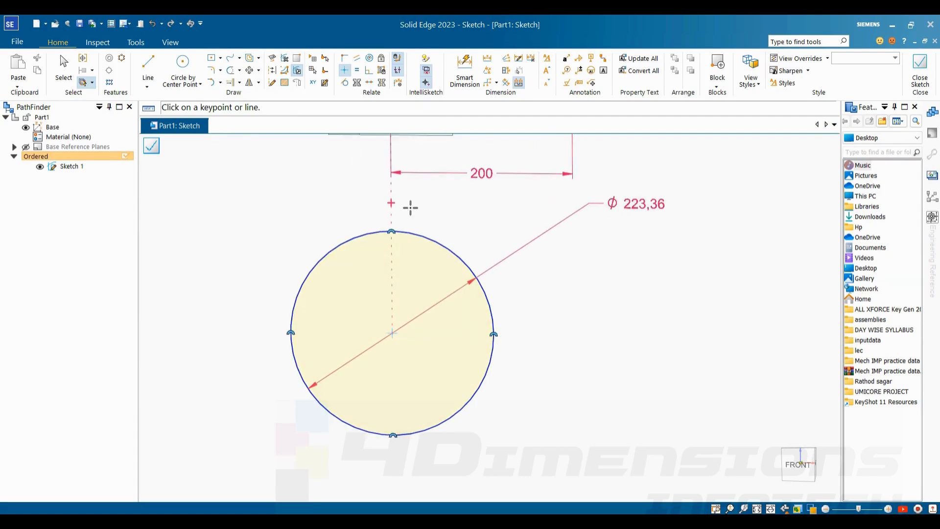
scroll(487, 317, down, 3)
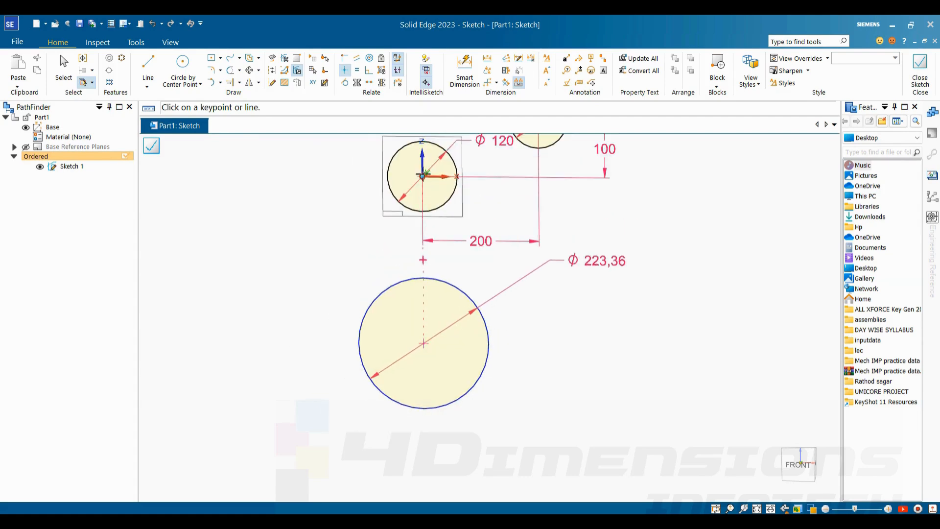
click(425, 342)
key(Escape)
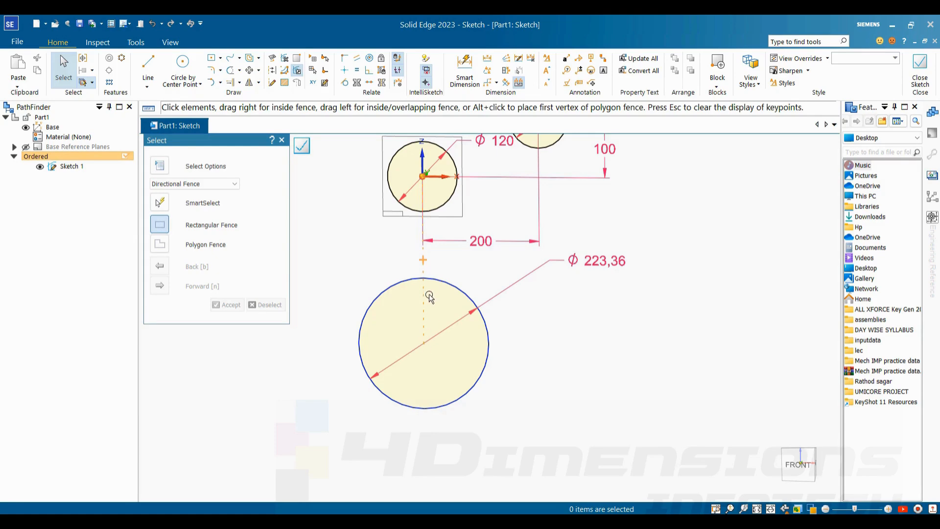
click(465, 71)
click(423, 177)
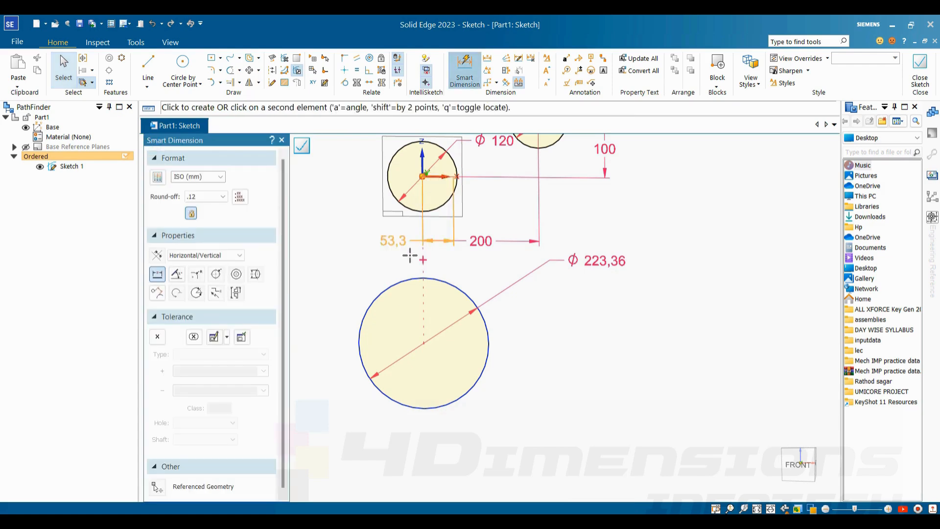
click(425, 342)
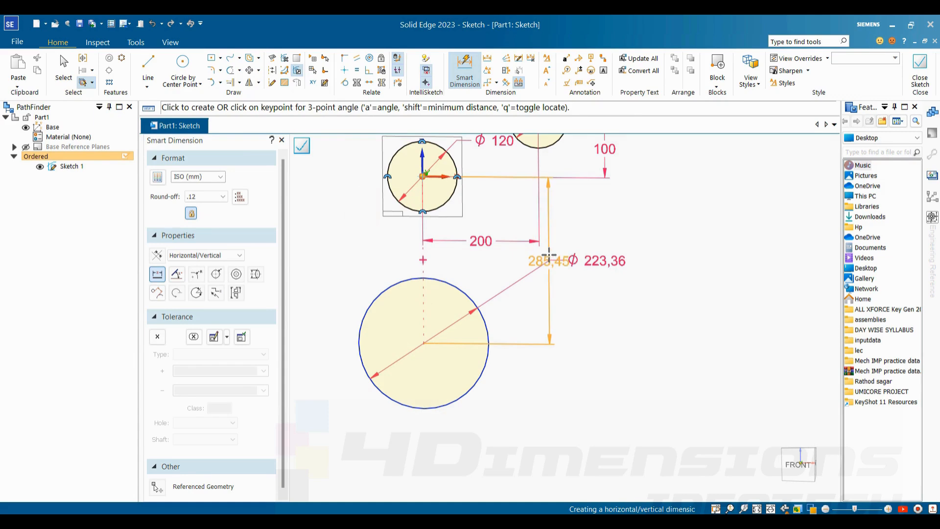
key(Escape)
Step: Move the large circle by its centre to test its vertical alignment with the 120 mm circle
click(445, 282)
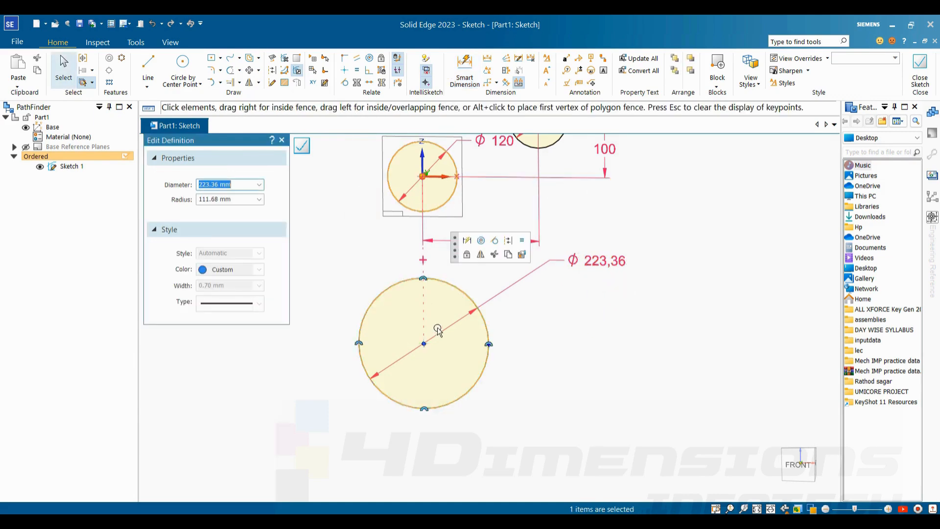
mouse_move(424, 342)
mouse_down()
mouse_move(443, 250)
mouse_move(458, 384)
mouse_move(459, 331)
mouse_move(459, 445)
mouse_move(458, 332)
mouse_up()
click(574, 405)
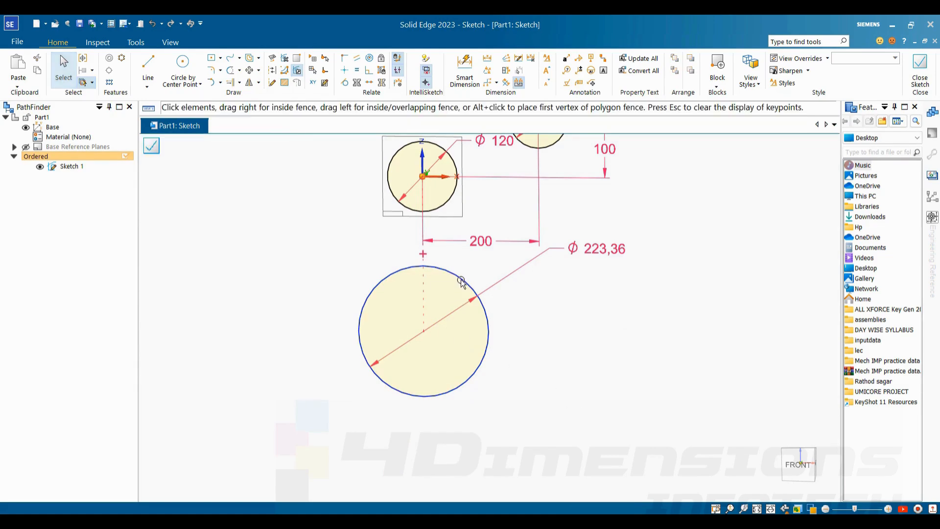
click(439, 323)
drag(424, 331, 424, 335)
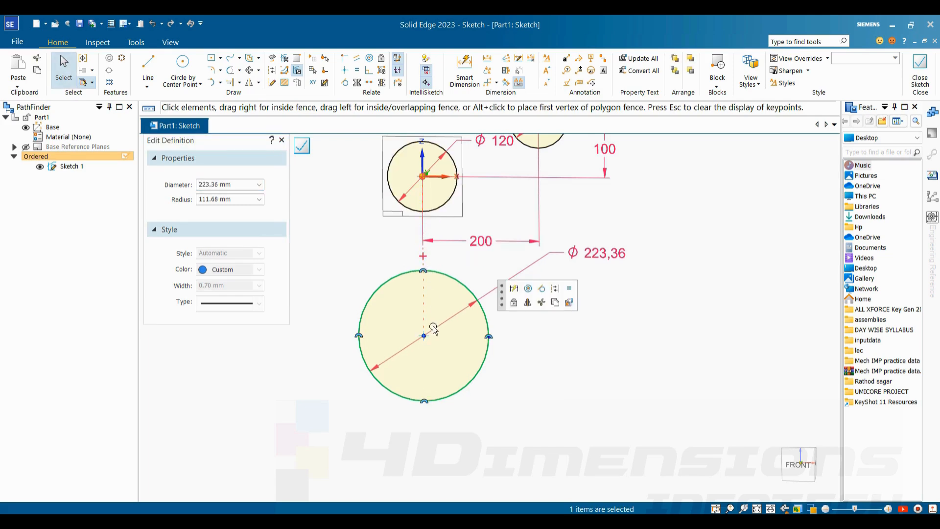
drag(424, 335, 527, 335)
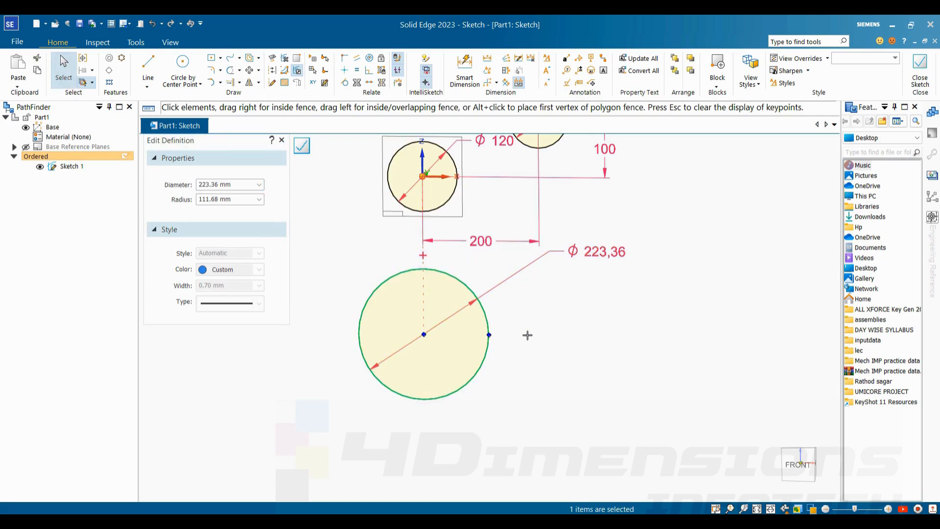
key(Escape)
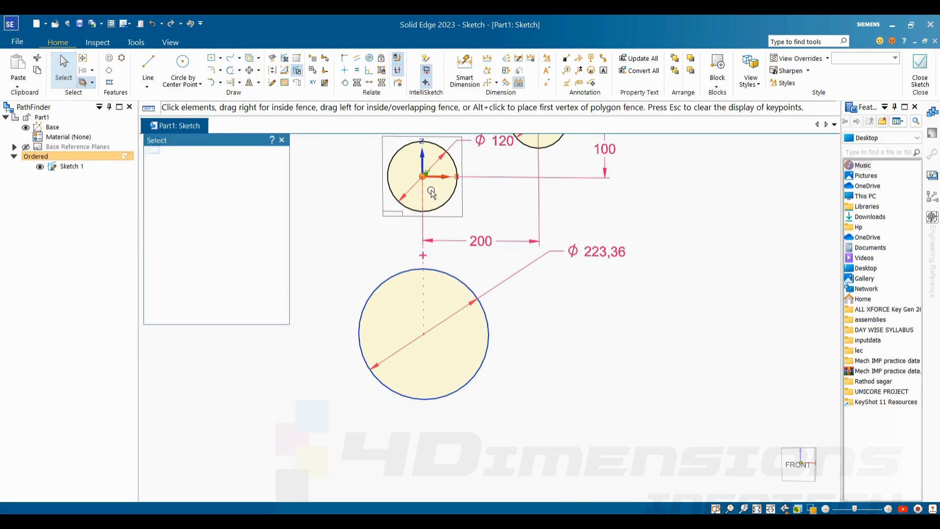
Step: Dimension the vertical distance between the centres of the 120 mm circle and the large circle to 250 mm
key(d)
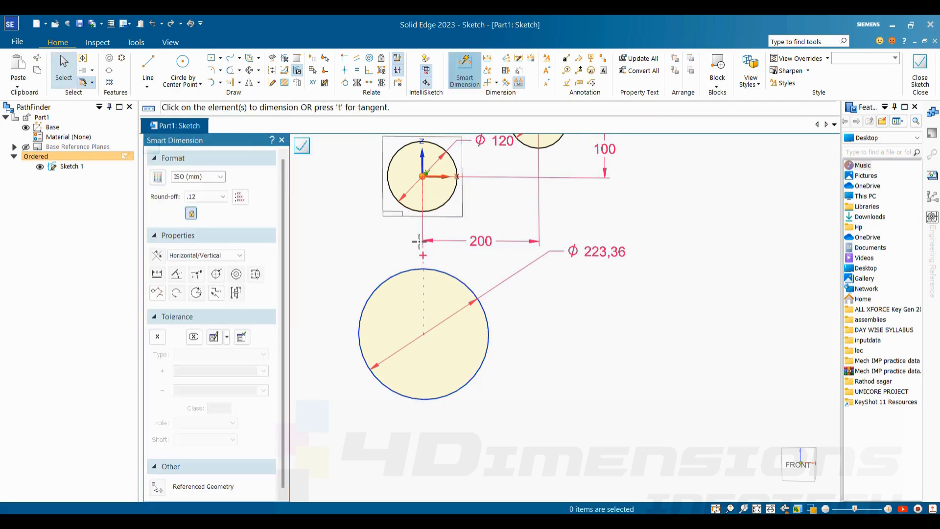
click(452, 274)
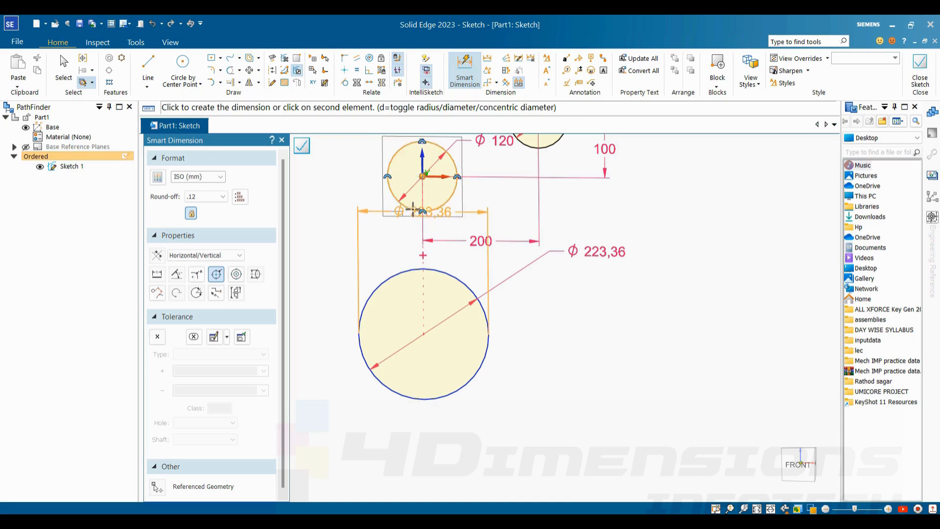
click(412, 210)
click(319, 230)
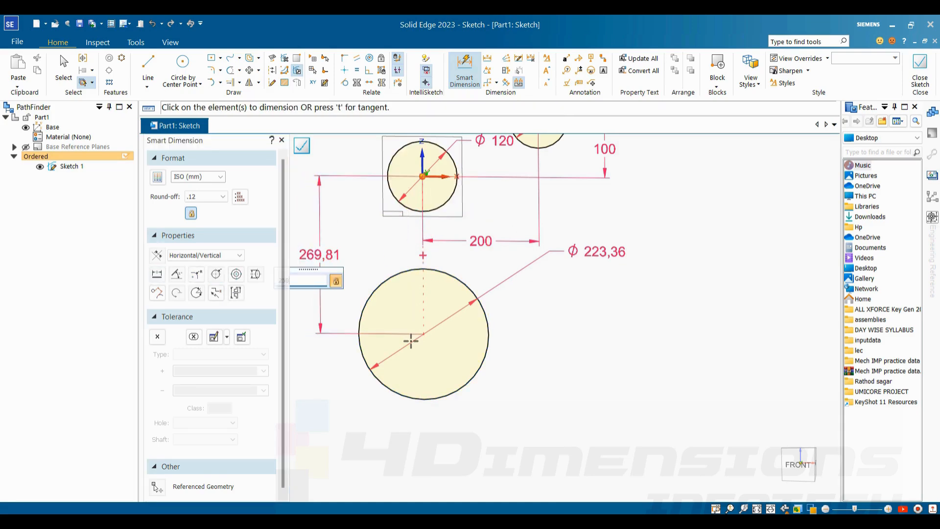
text(250)
key(Return)
key(Escape)
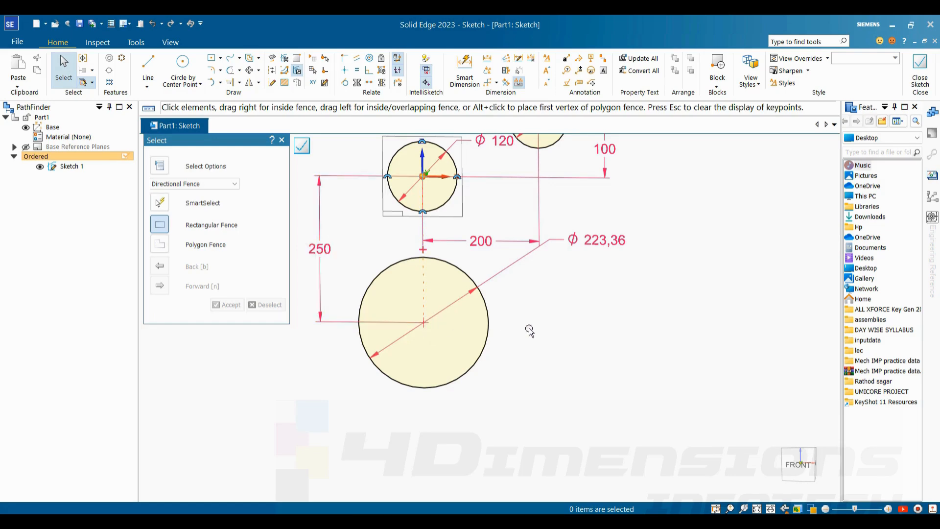
Step: Delete the vertical alignment relation between the circle centres and move the large circle about 144 mm to the right of the origin
click(424, 285)
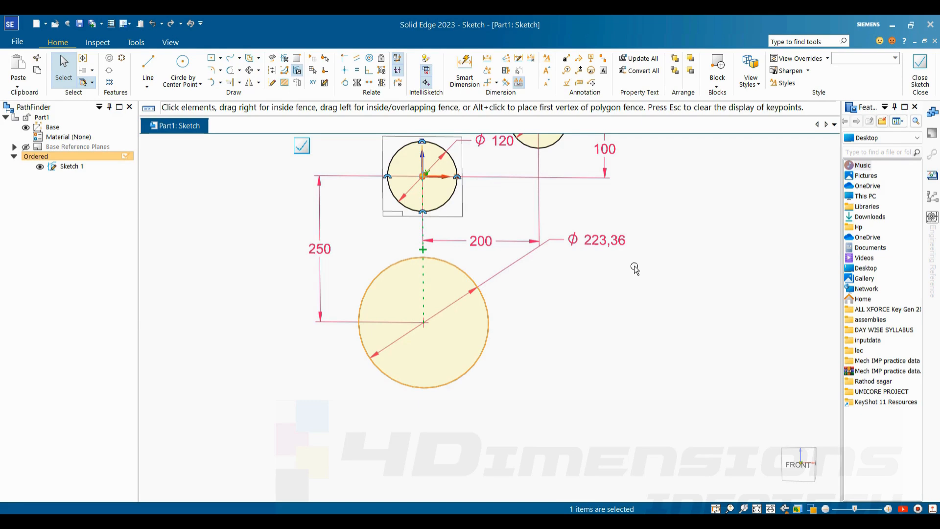
click(634, 268)
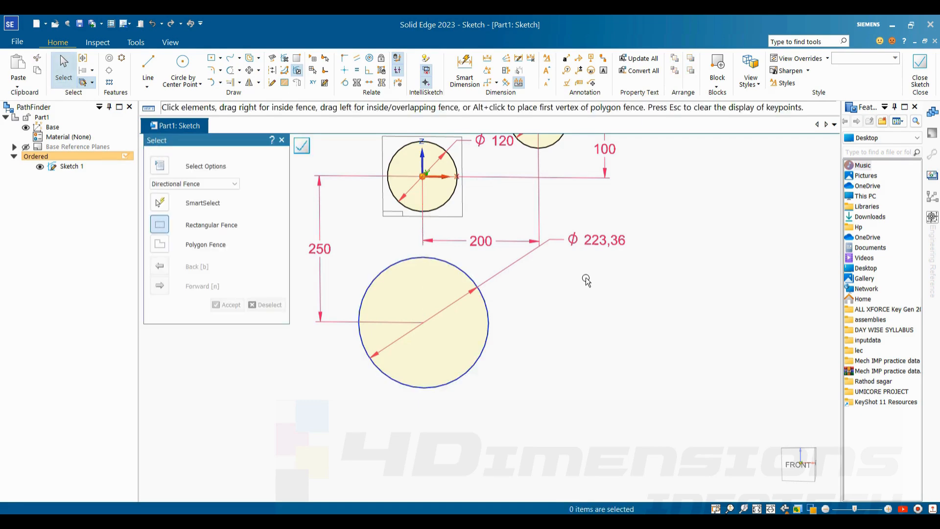
click(462, 77)
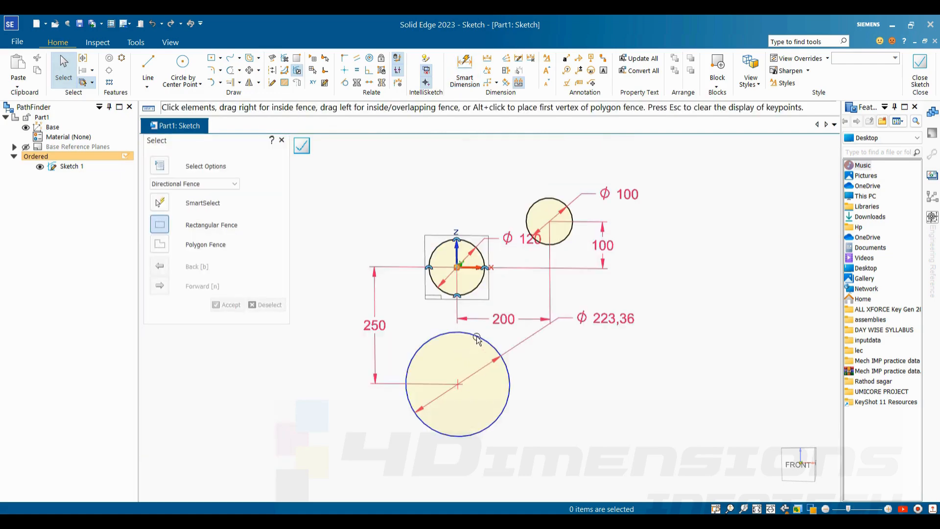
click(459, 384)
drag(458, 384, 537, 381)
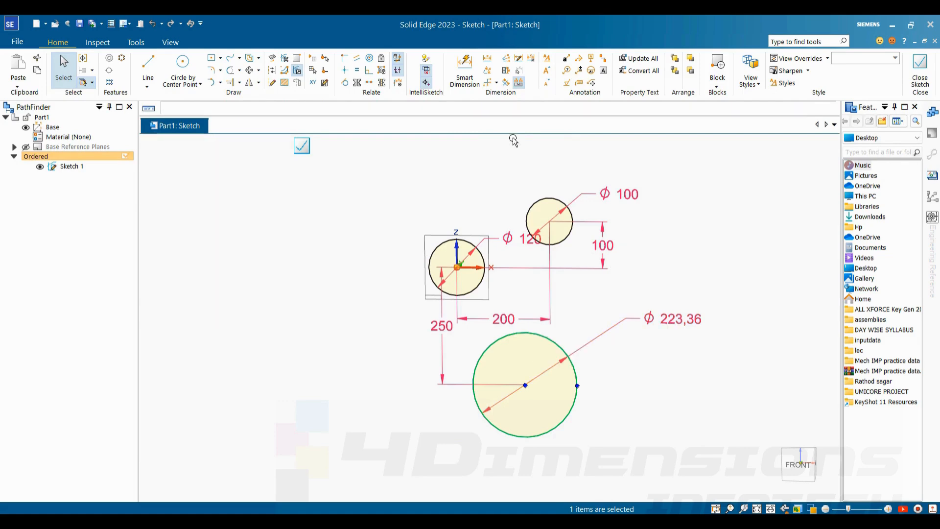
click(683, 319)
Step: Dimension the horizontal distance between the centres of the 120 mm circle and the large circle to 150 mm
click(466, 71)
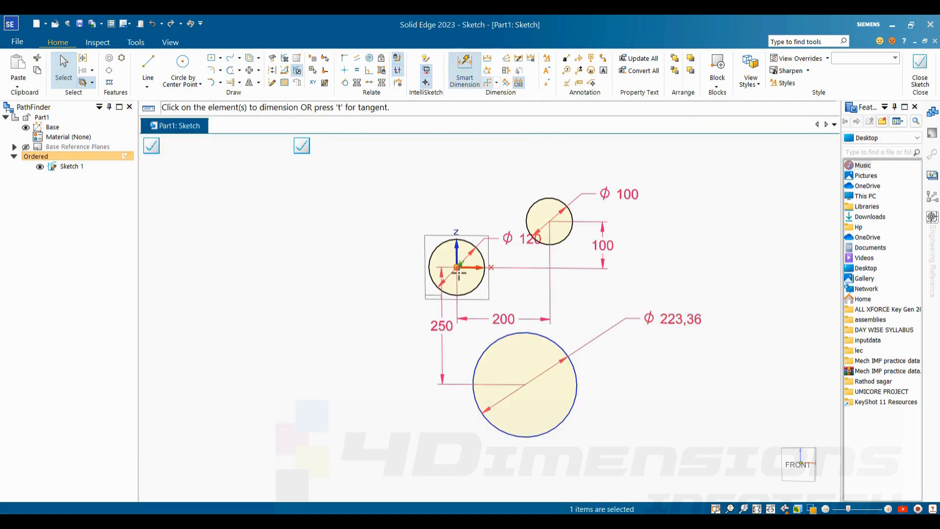
click(457, 267)
click(500, 338)
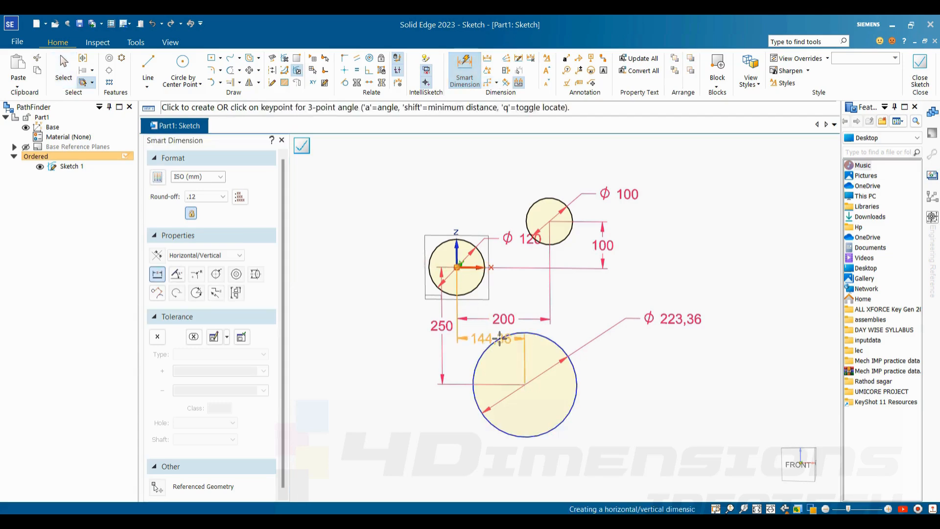
click(481, 479)
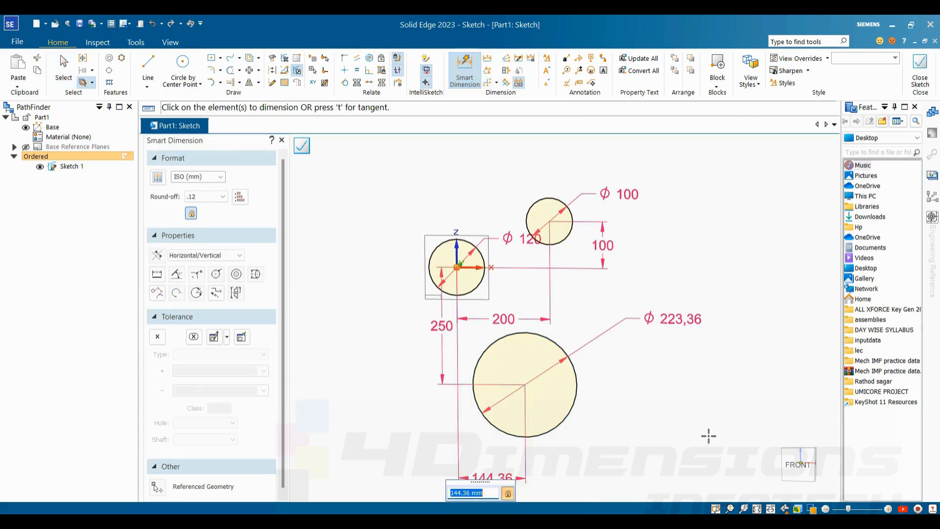
text(150)
key(Return)
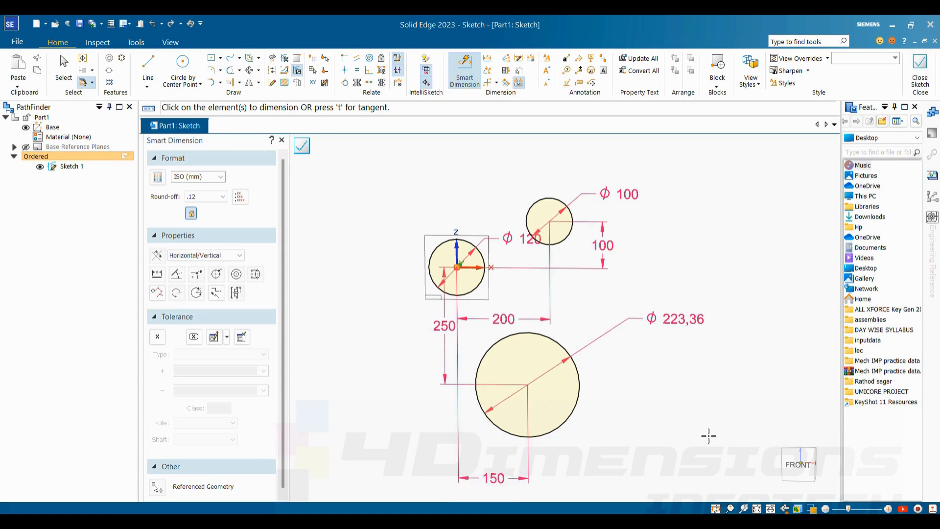
key(Escape)
scroll(551, 353, up, 1)
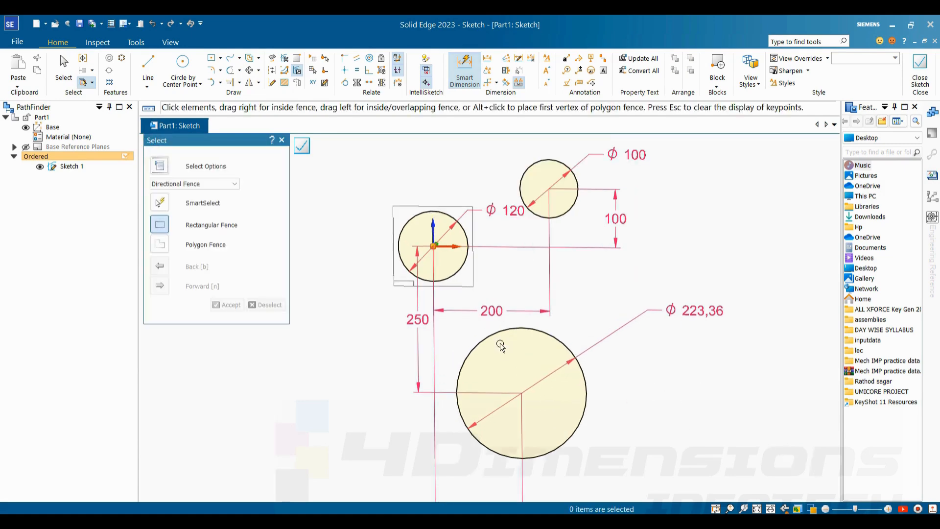
scroll(524, 270, down, 2)
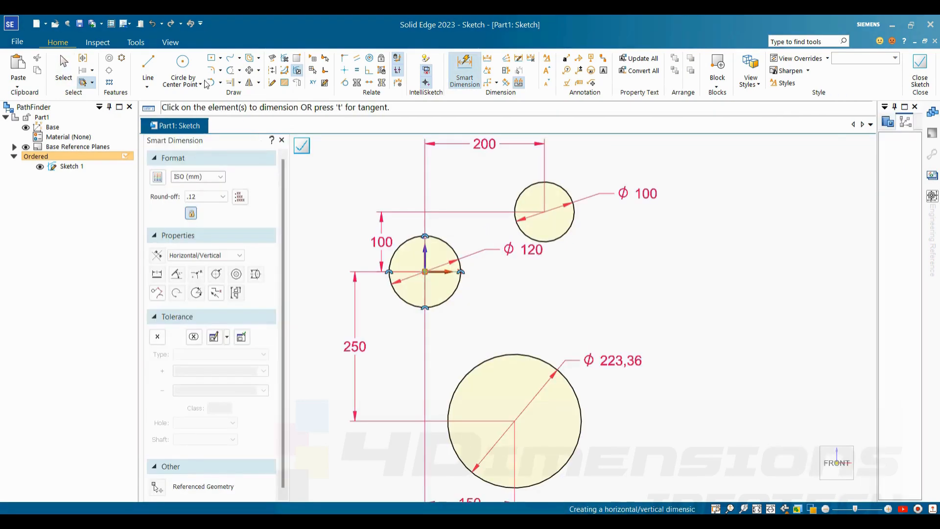
Step: Draw a three-point circle about 201 mm in diameter, tangent to the 100 mm circle, the 120 mm circle and the large lower circle
click(200, 84)
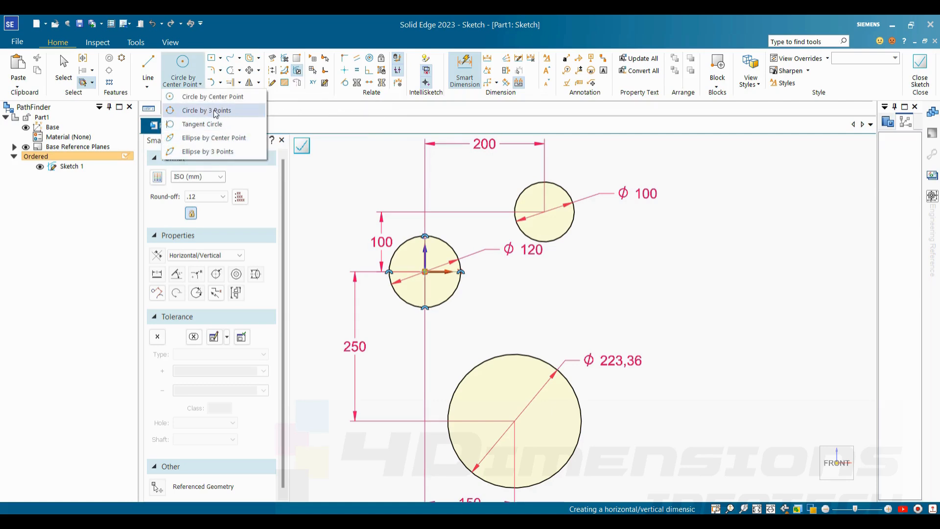
click(205, 110)
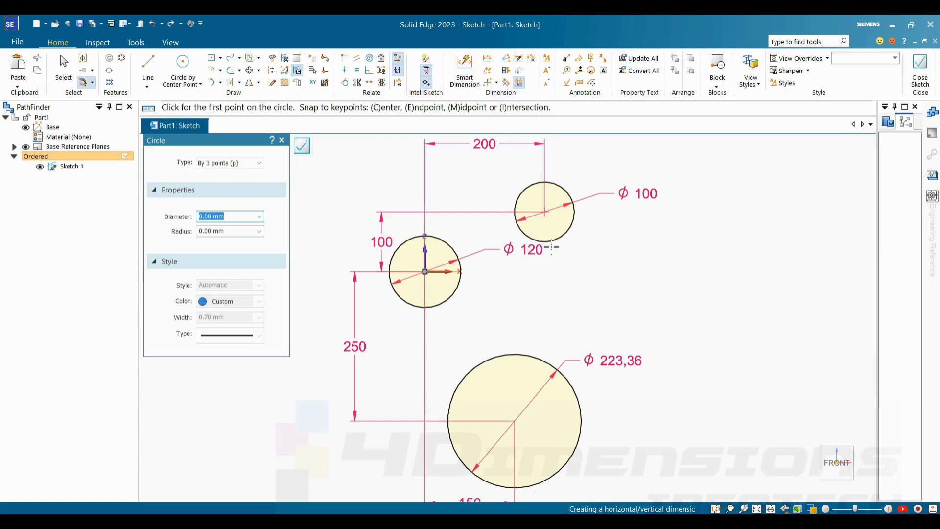
click(525, 235)
click(456, 287)
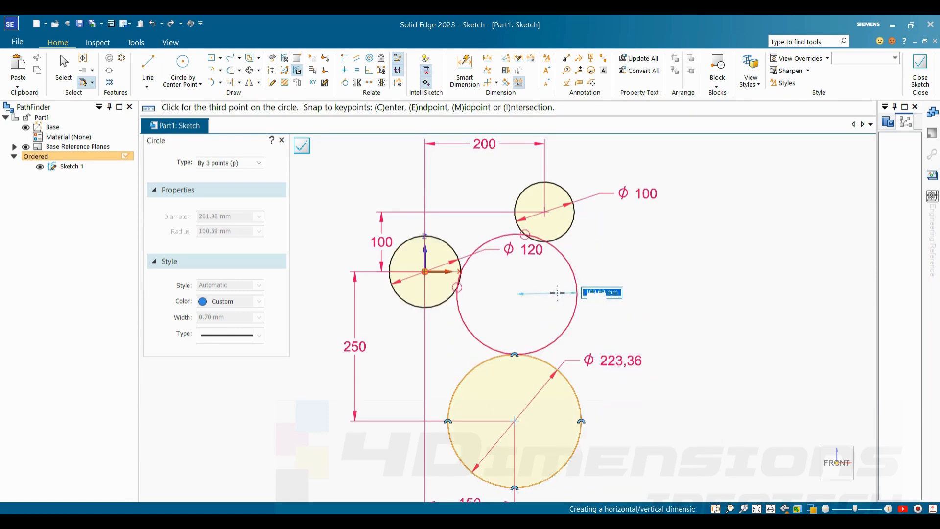
click(533, 361)
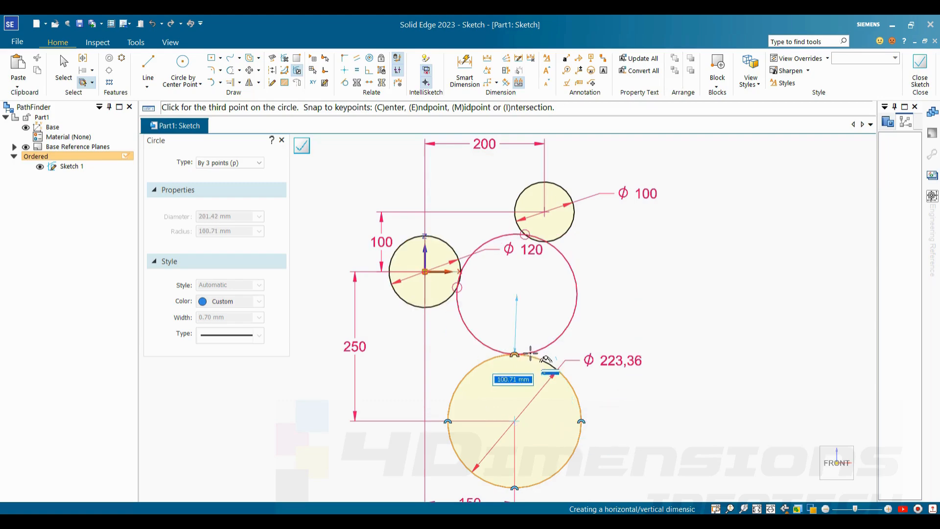
key(Escape)
scroll(535, 258, up, 3)
scroll(572, 284, down, 5)
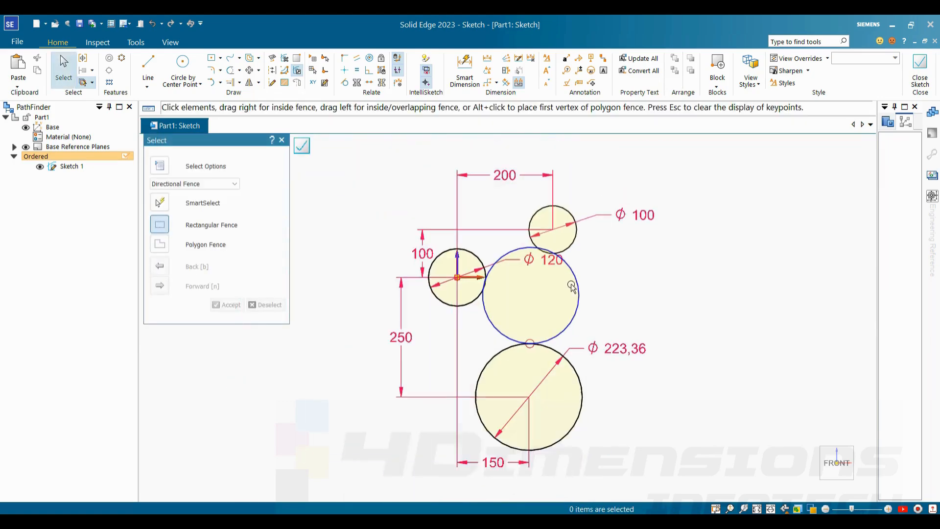
scroll(599, 282, up, 2)
click(524, 237)
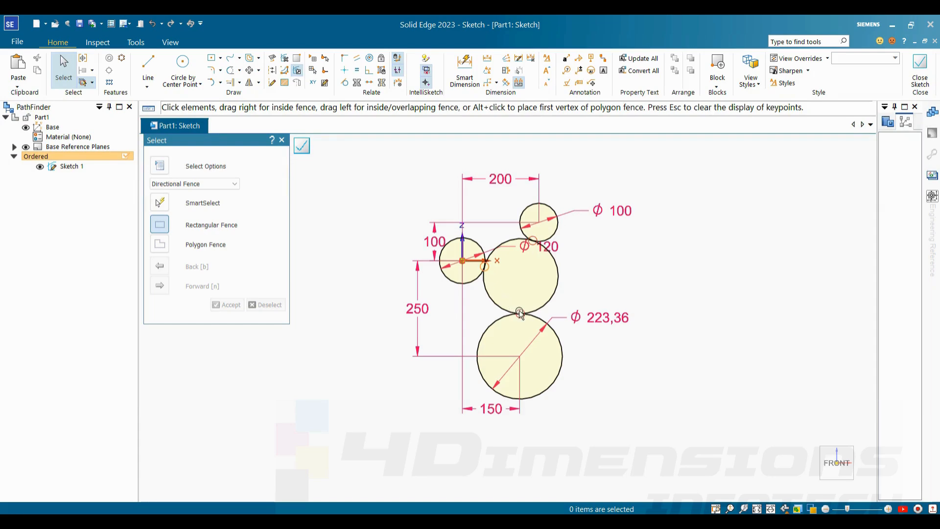
scroll(567, 256, up, 1)
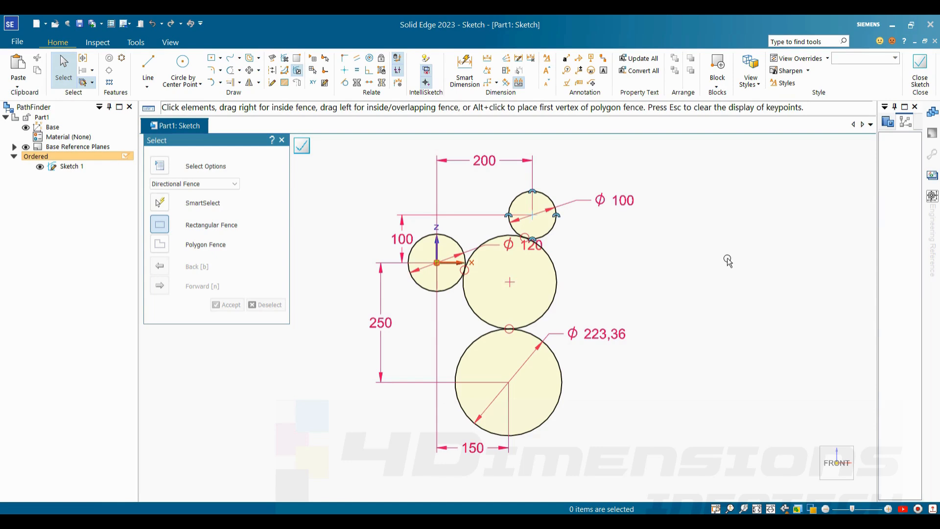
Step: Draw a tangent circle about 298 mm in diameter touching the 100 mm circle and the three-point circle on their right side
click(186, 81)
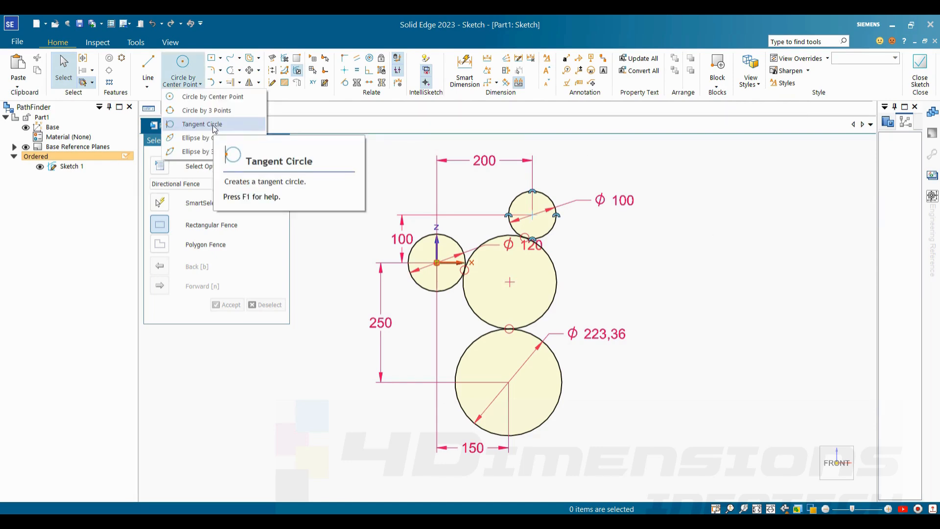
click(214, 126)
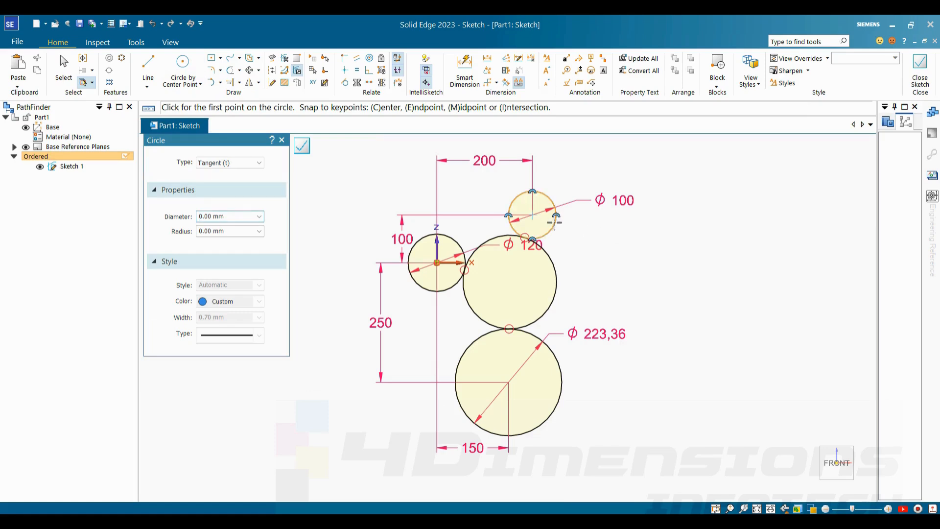
click(556, 223)
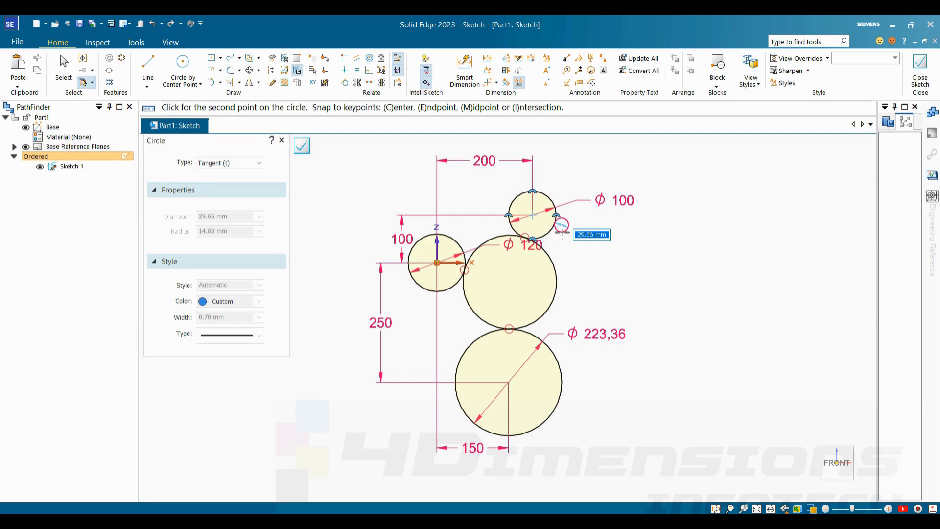
click(552, 262)
Step: Dimension the diameter of the tangent circle to 250 mm
click(465, 71)
click(668, 191)
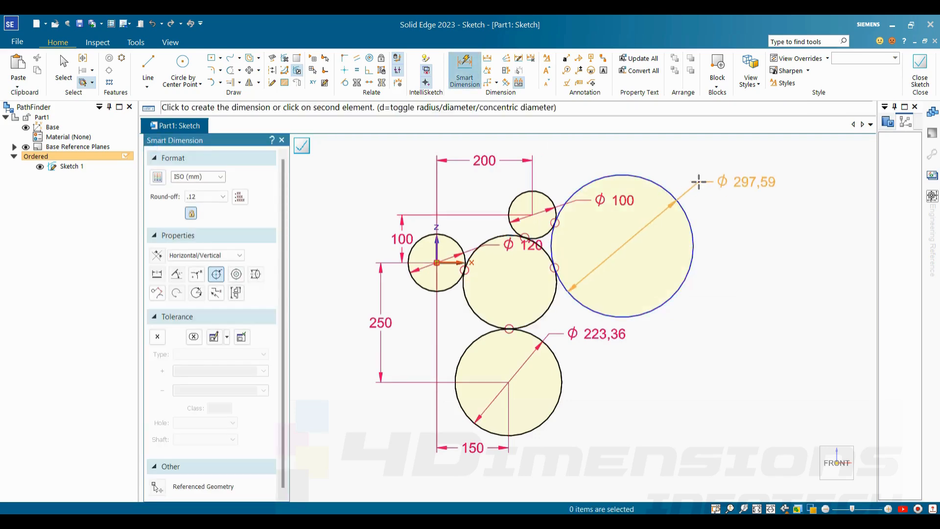
click(699, 182)
text(250)
key(Return)
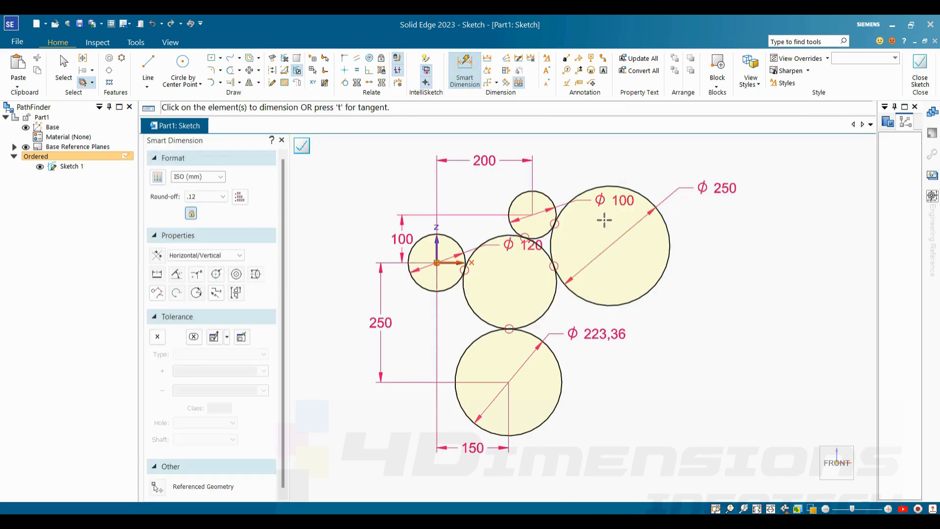
scroll(560, 231, up, 2)
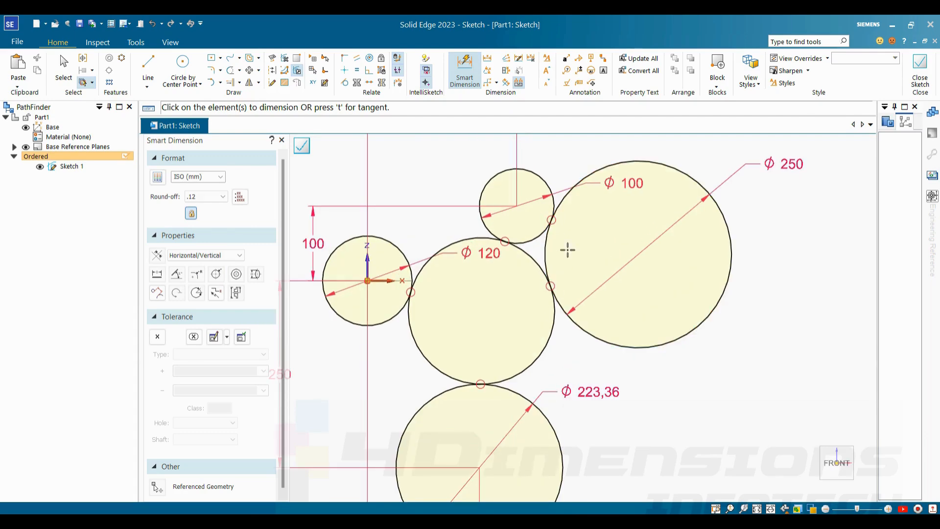
scroll(568, 250, down, 1)
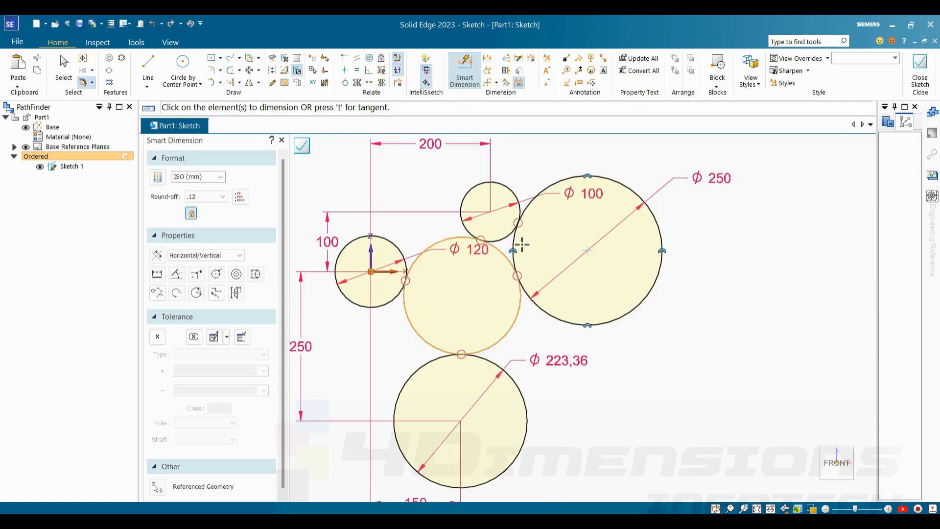
key(Escape)
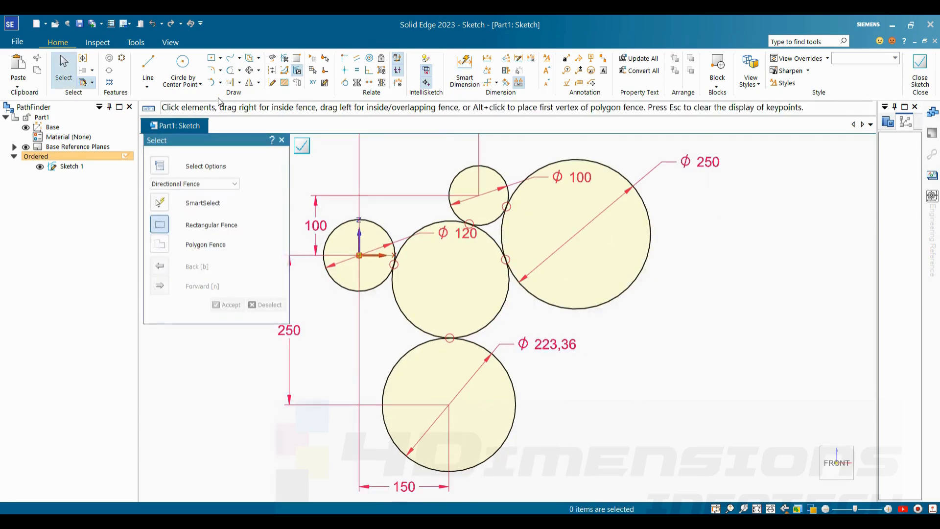
Step: Delete all the circles and their dimensions from the sketch
click(183, 84)
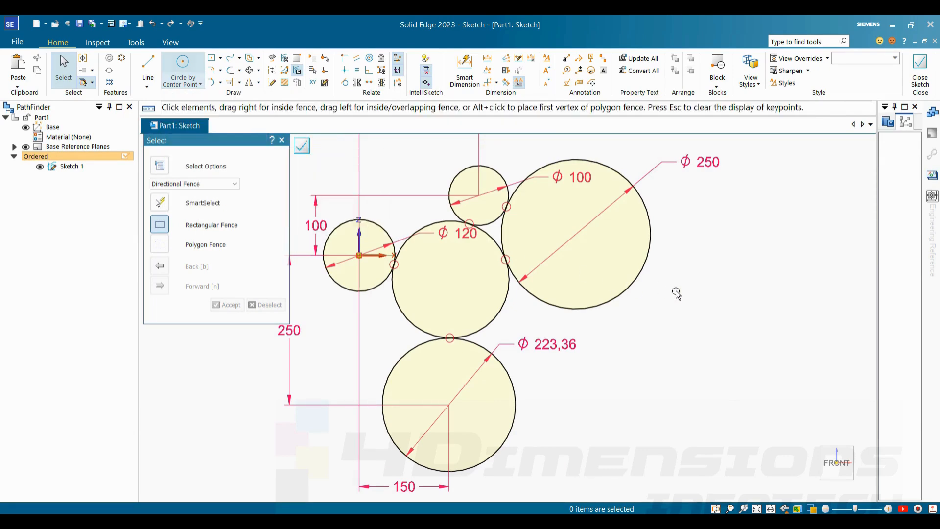
scroll(680, 314, down, 4)
mouse_move(746, 412)
mouse_down()
mouse_move(442, 189)
mouse_move(435, 173)
mouse_up()
key(Delete)
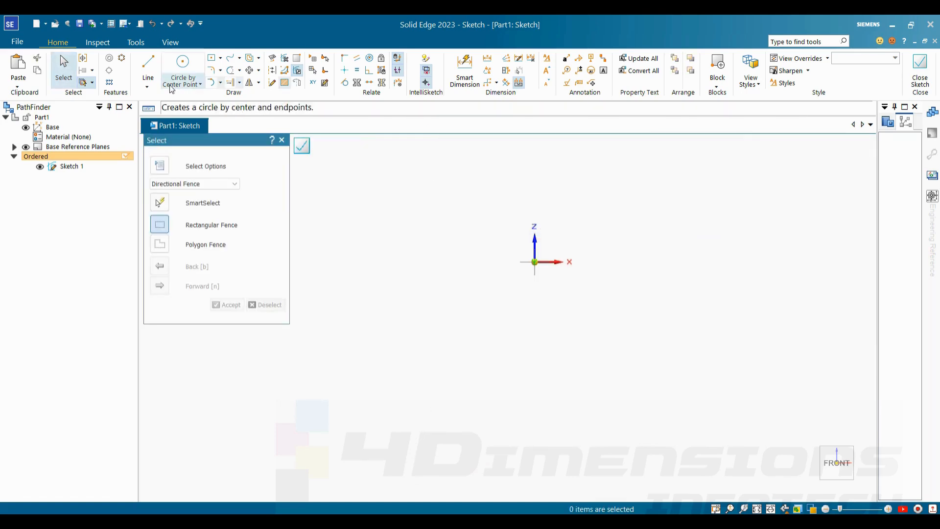
Step: Draw an ellipse by center point on the sketch origin, with a horizontal primary axis about 544 mm long
click(203, 86)
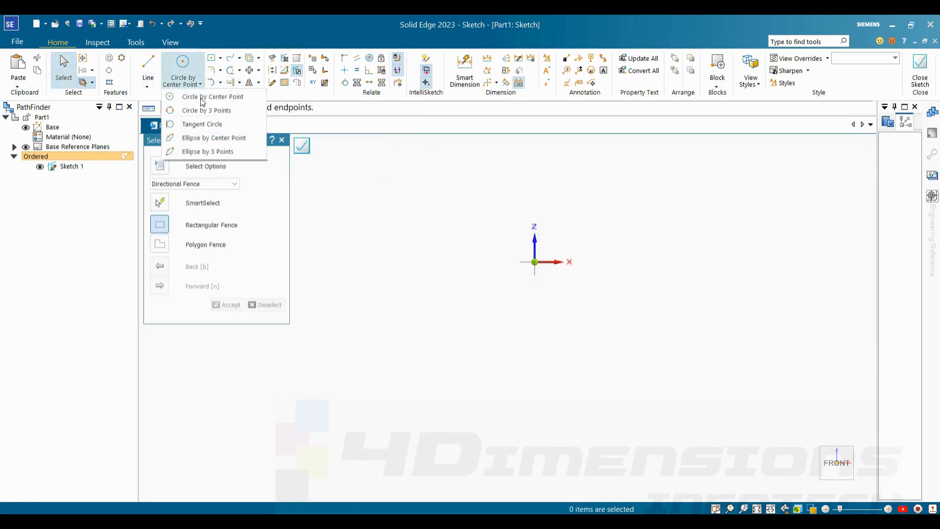
click(230, 140)
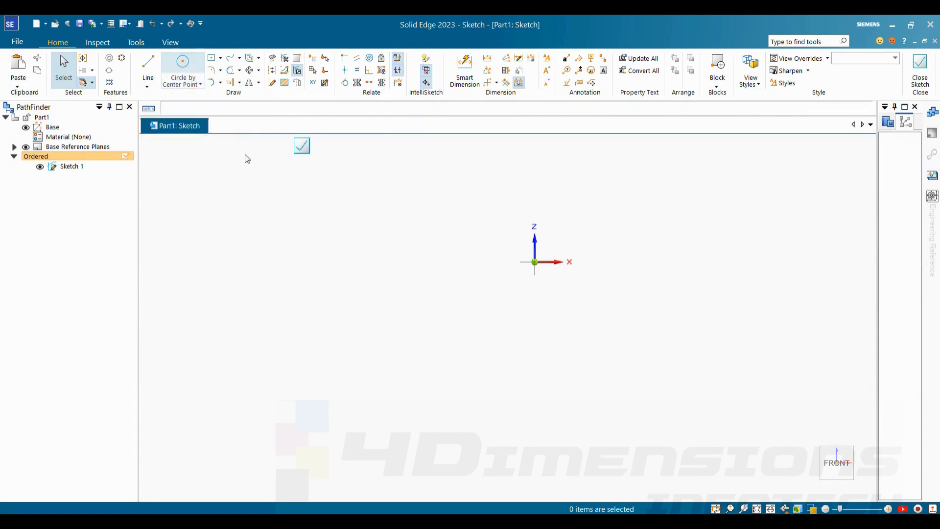
click(550, 262)
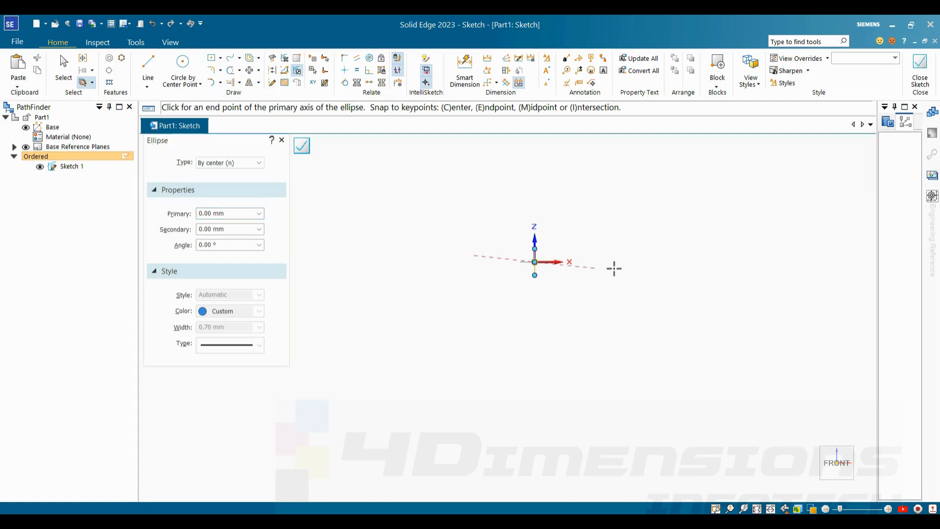
click(676, 262)
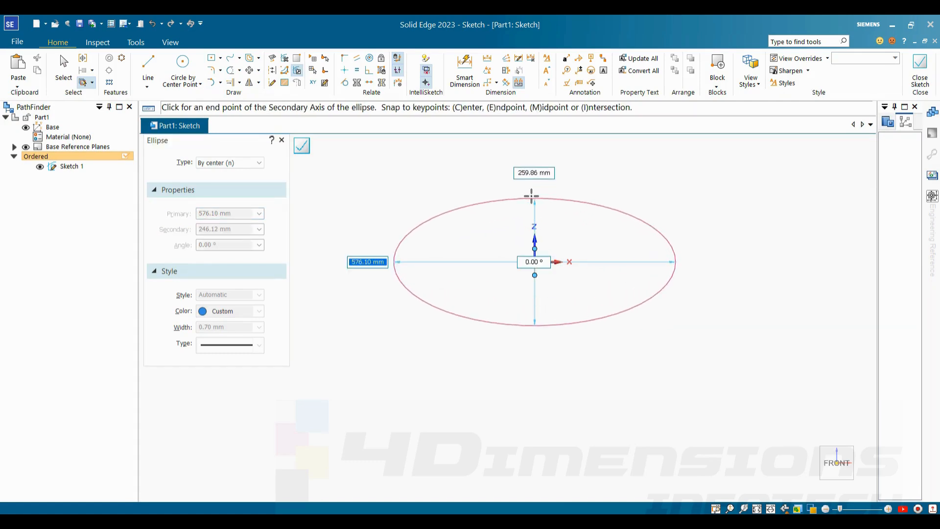
right_click(533, 193)
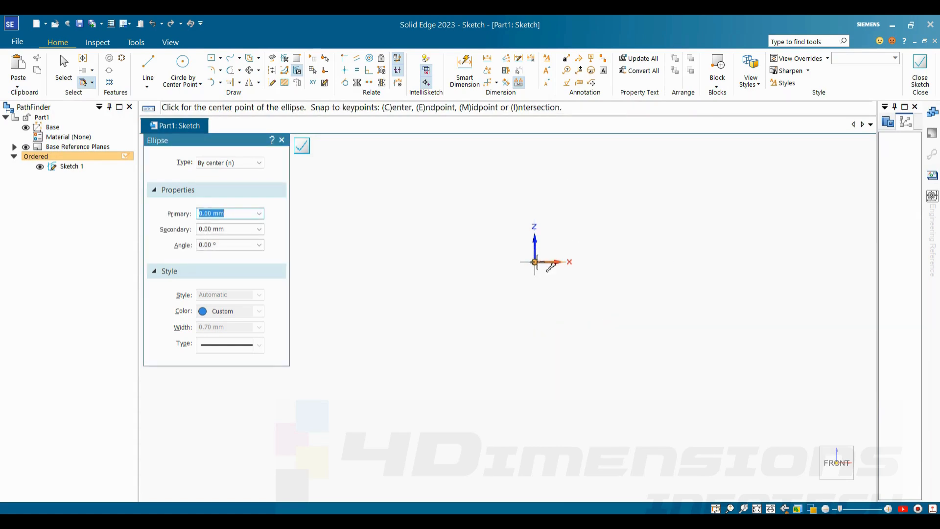
click(536, 262)
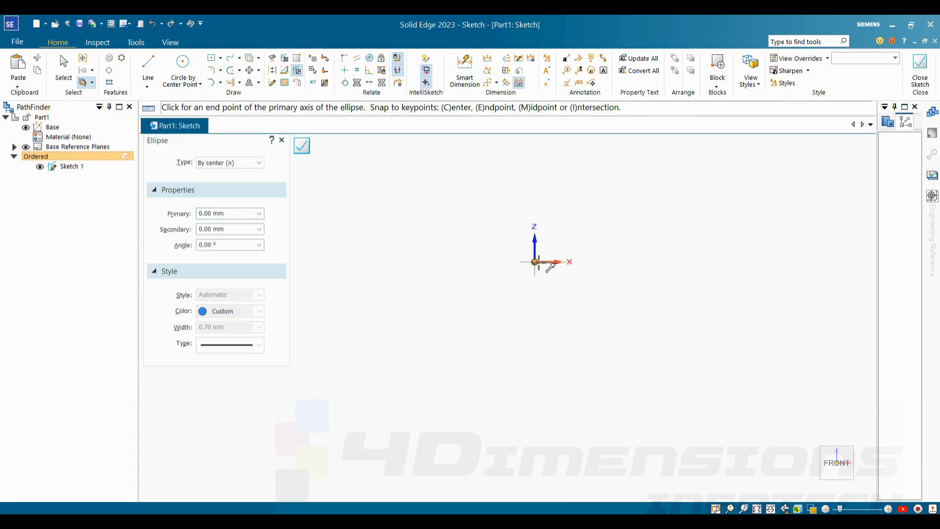
click(666, 262)
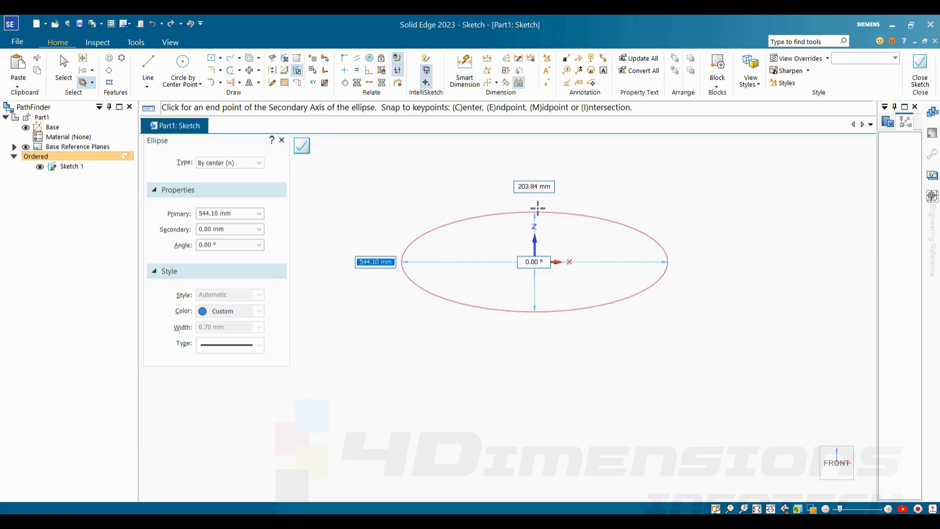
click(534, 196)
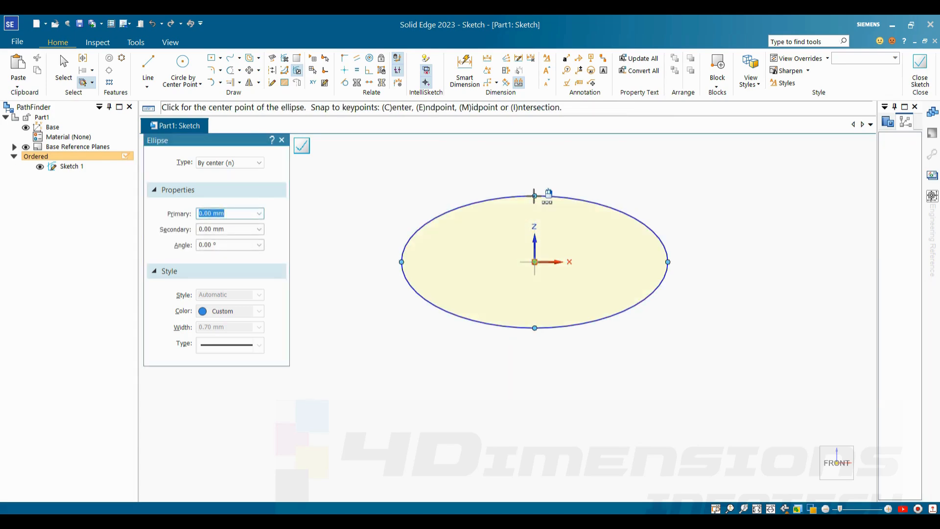
key(Escape)
Step: Dimension the ellipse's horizontal primary axis to 600 mm
click(465, 69)
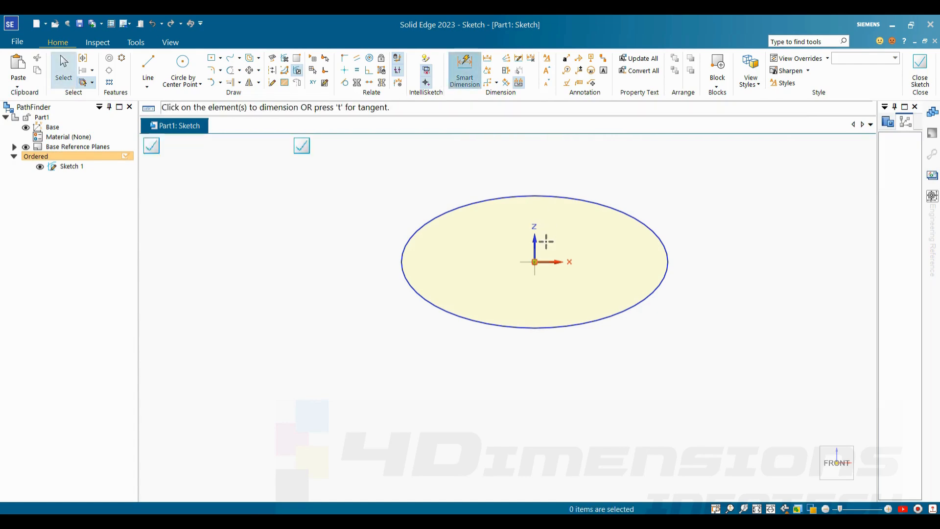
click(553, 211)
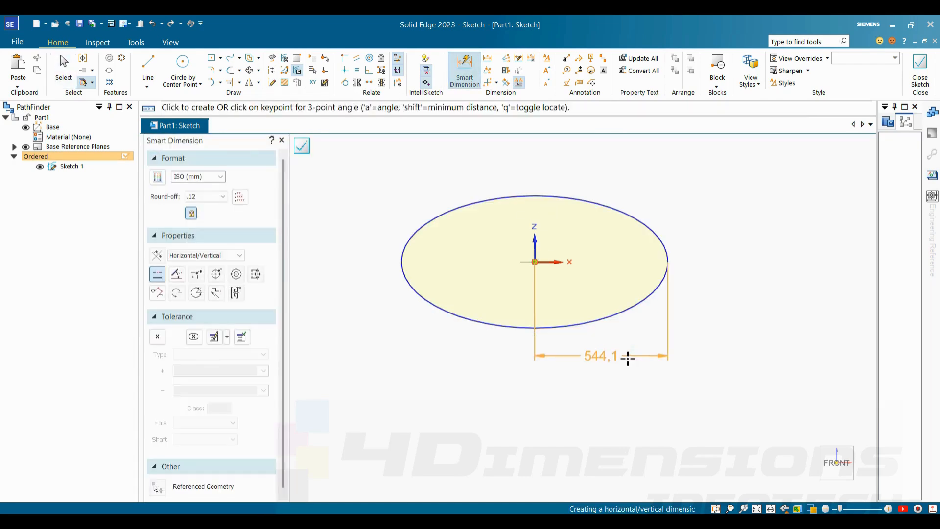
click(753, 359)
text(600)
key(Return)
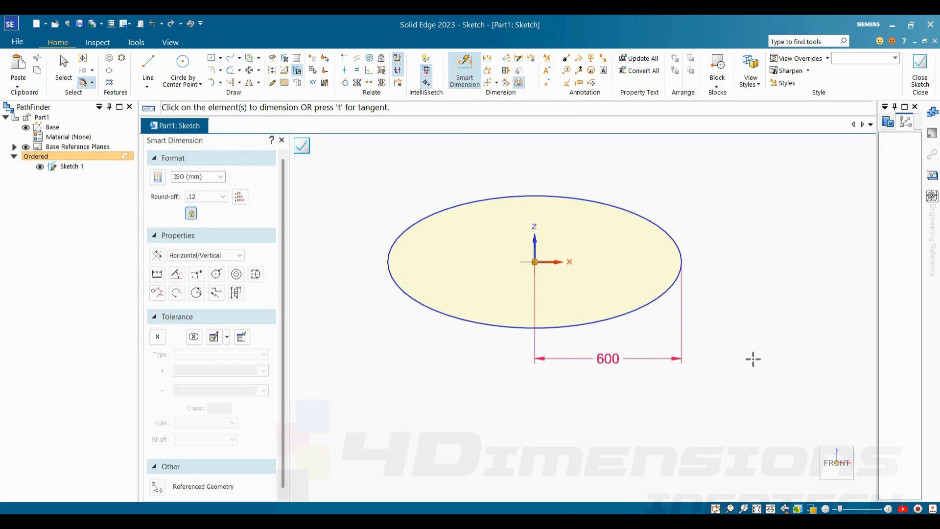
click(540, 195)
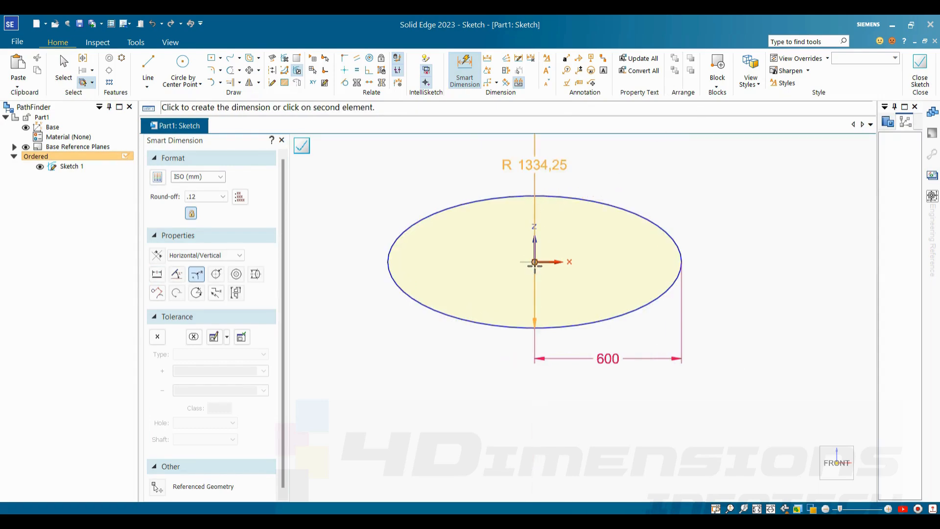
key(Escape)
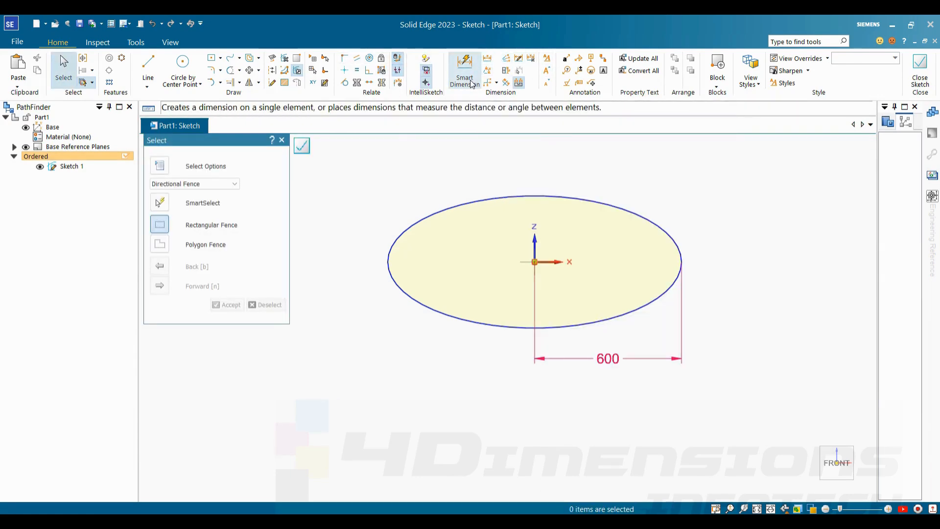
click(464, 67)
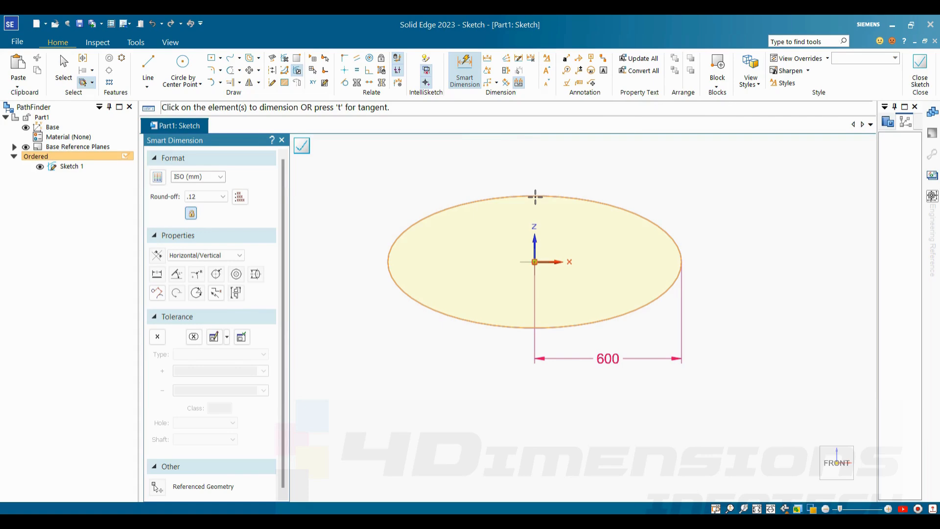
Step: Add a vertical Distance Between dimension of 300 mm from the ellipse's center to its uppermost keypoint
click(489, 62)
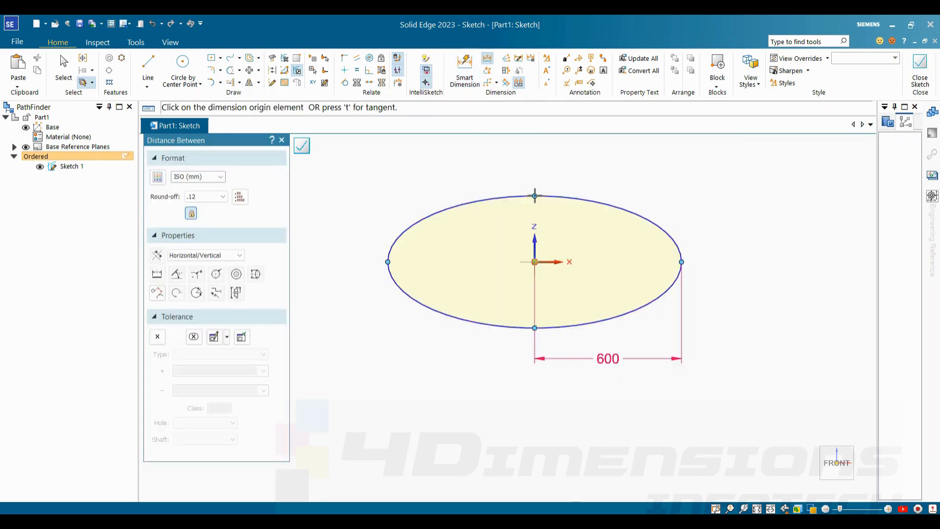
key(Escape)
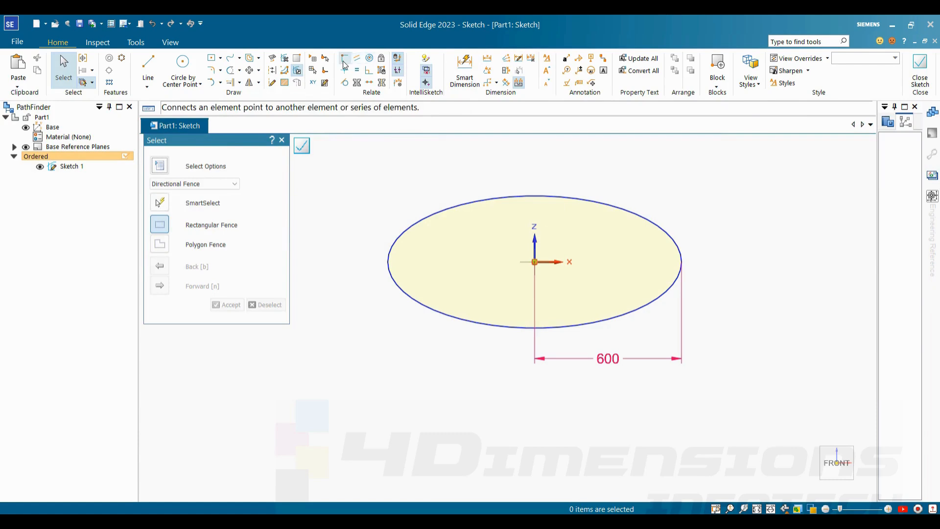
click(534, 196)
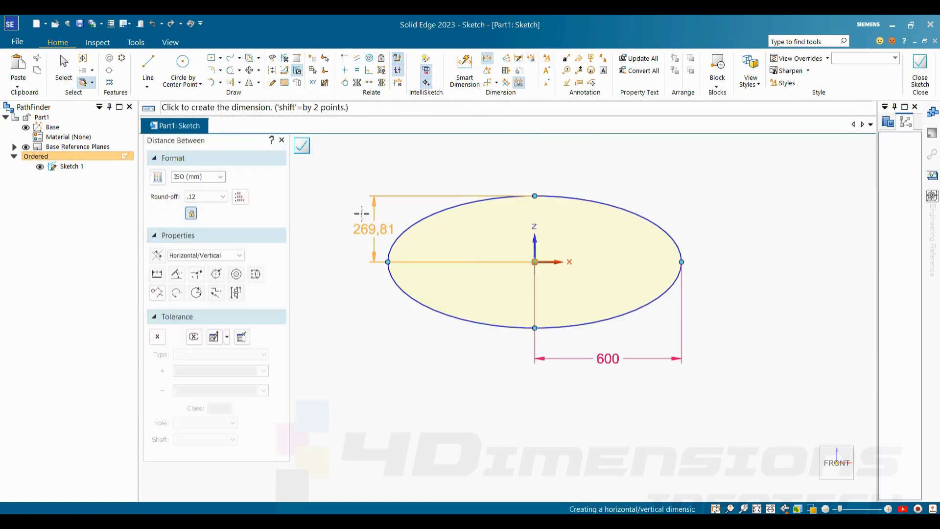
click(359, 214)
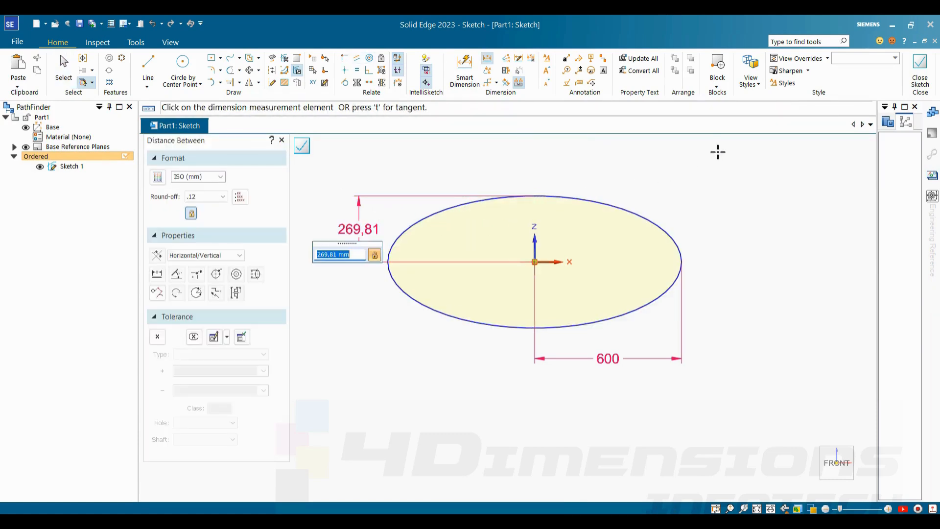
text(300)
key(Return)
key(Escape)
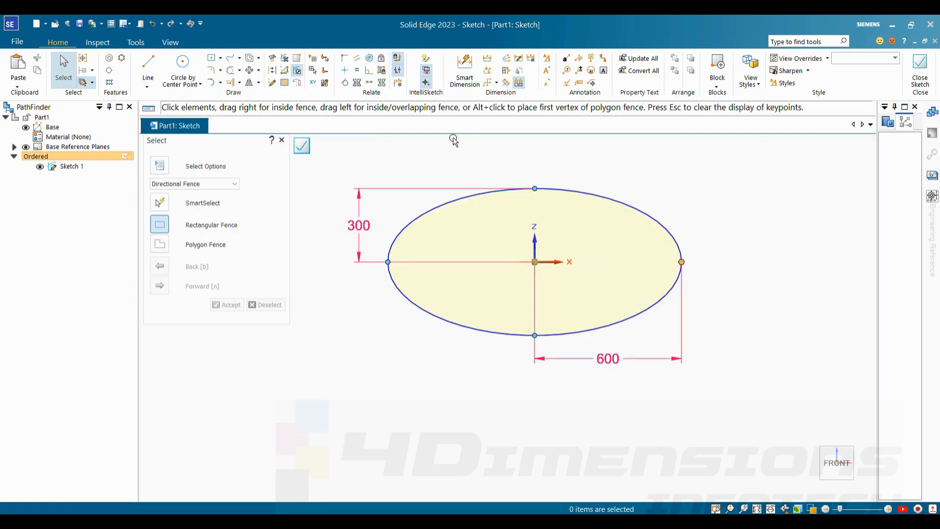
Step: Align the ellipse's center horizontally with its right-hand keypoint using a horizontal/vertical relation
click(345, 73)
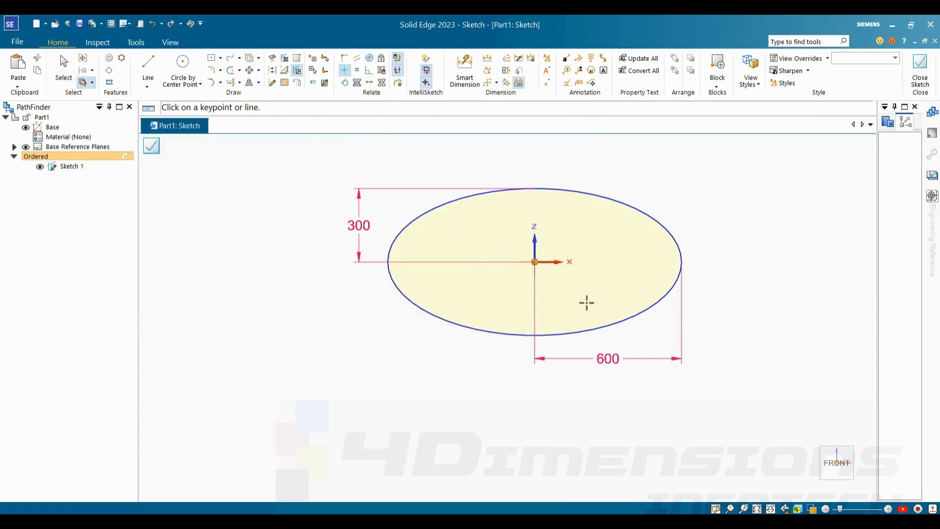
click(543, 264)
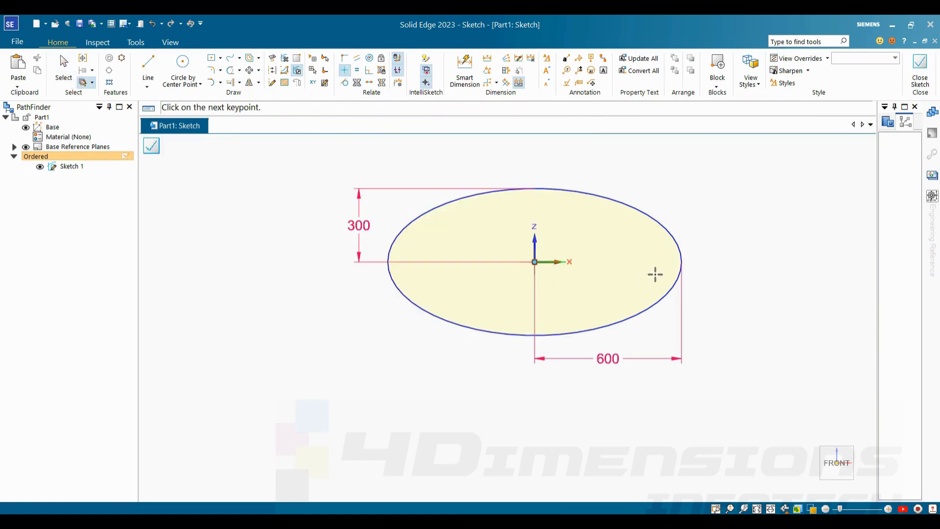
click(681, 262)
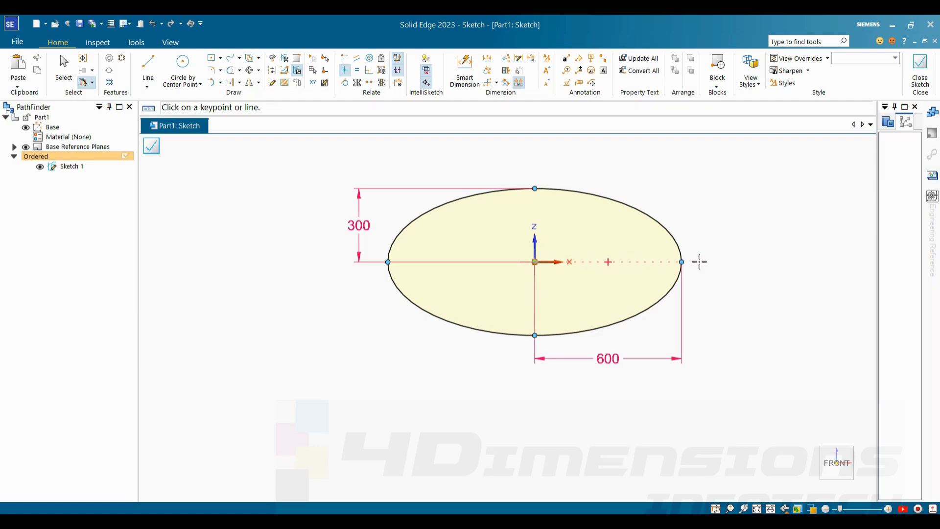
key(Escape)
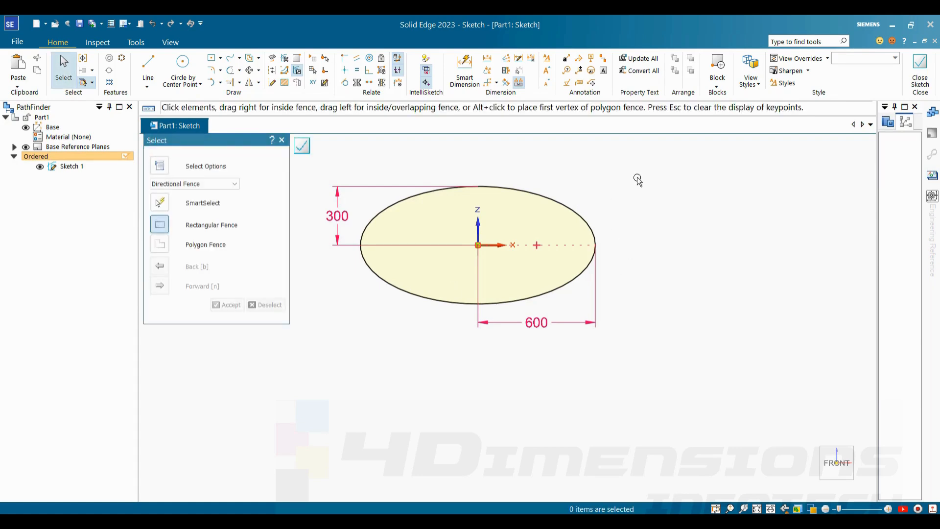
click(200, 84)
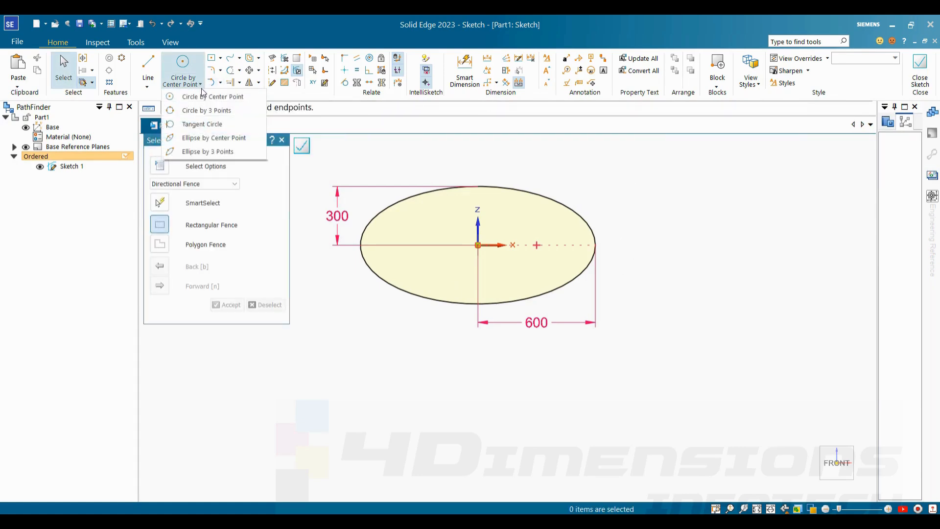
click(200, 152)
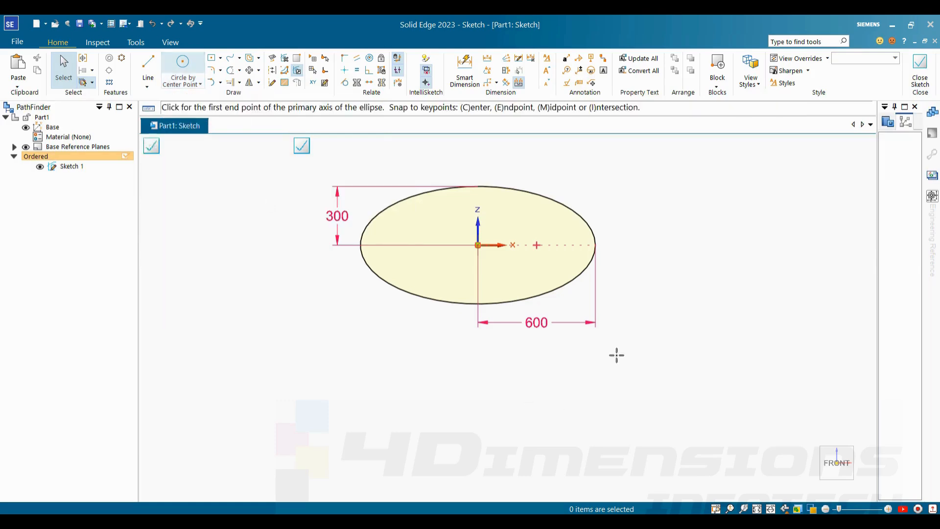
scroll(637, 324, down, 1)
scroll(548, 262, down, 2)
key(Escape)
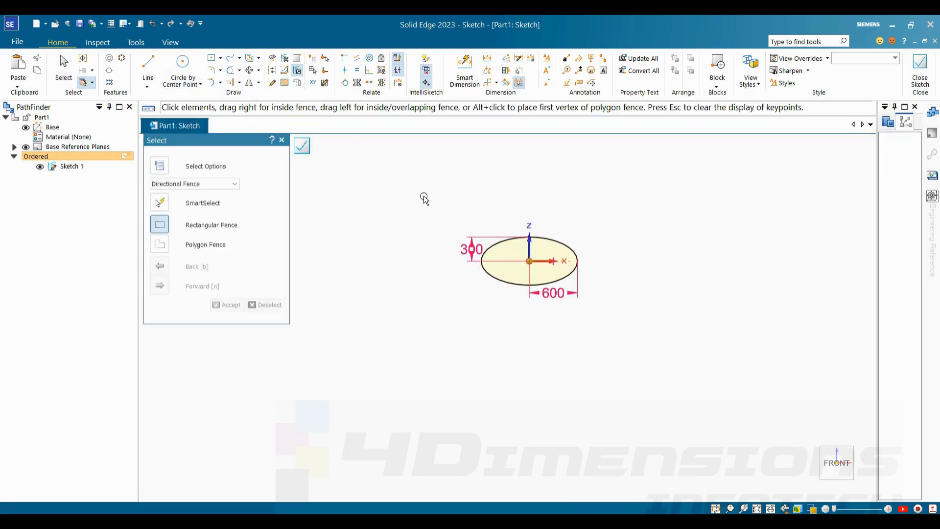
Step: Delete the ellipse together with its dimensions and relation from the sketch
drag(424, 195, 604, 361)
key(Delete)
Step: Draw an ellipse by 3 points around the origin, with a roughly horizontal primary half-axis of about 1163 mm and a secondary half-axis of about 788 mm
click(200, 85)
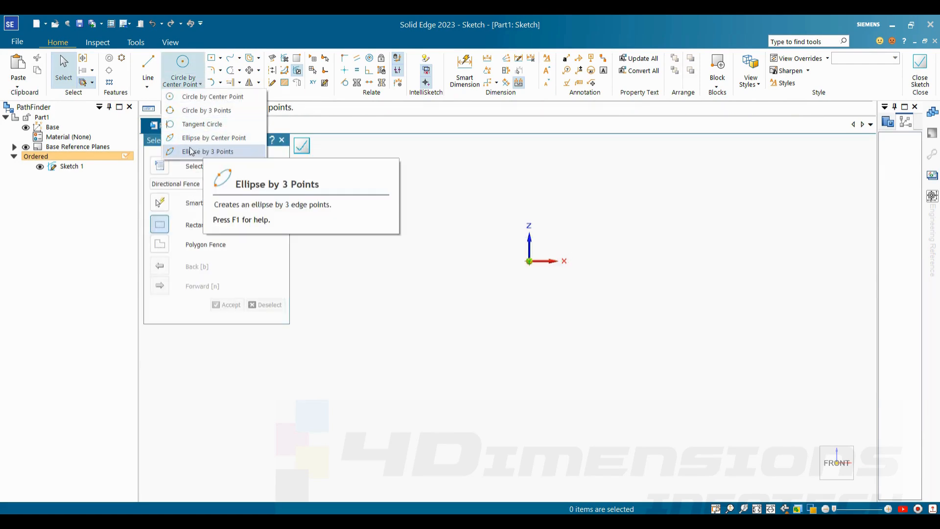
click(204, 152)
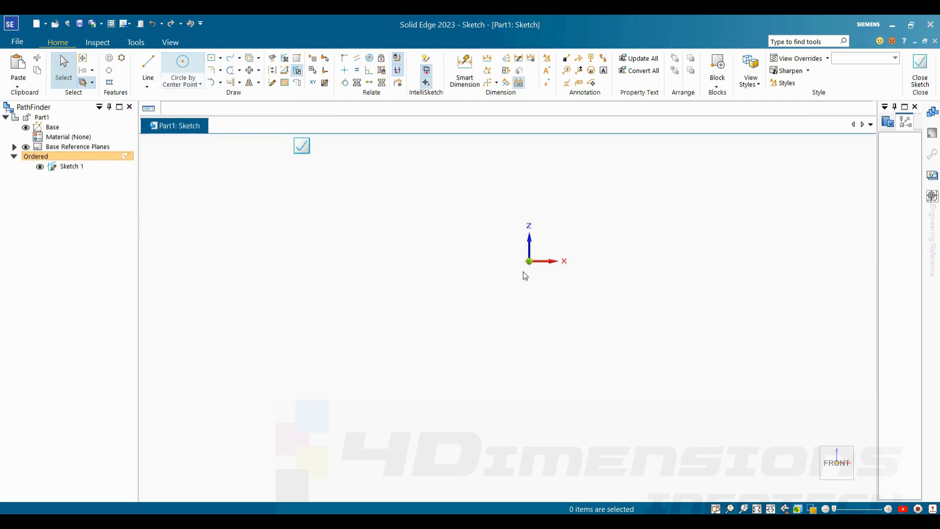
click(446, 263)
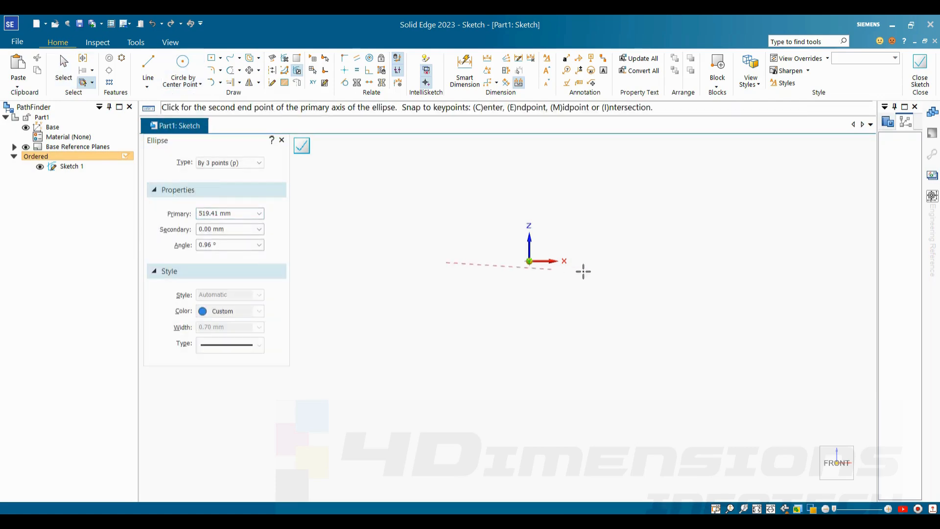
click(632, 260)
click(531, 199)
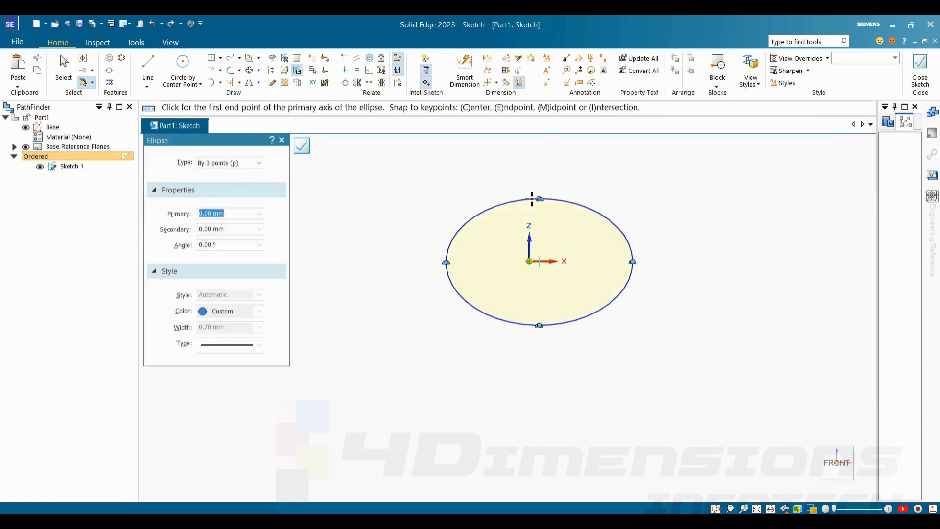
key(Escape)
Step: Connect the ellipse's center point to the sketch origin
scroll(549, 267, up, 3)
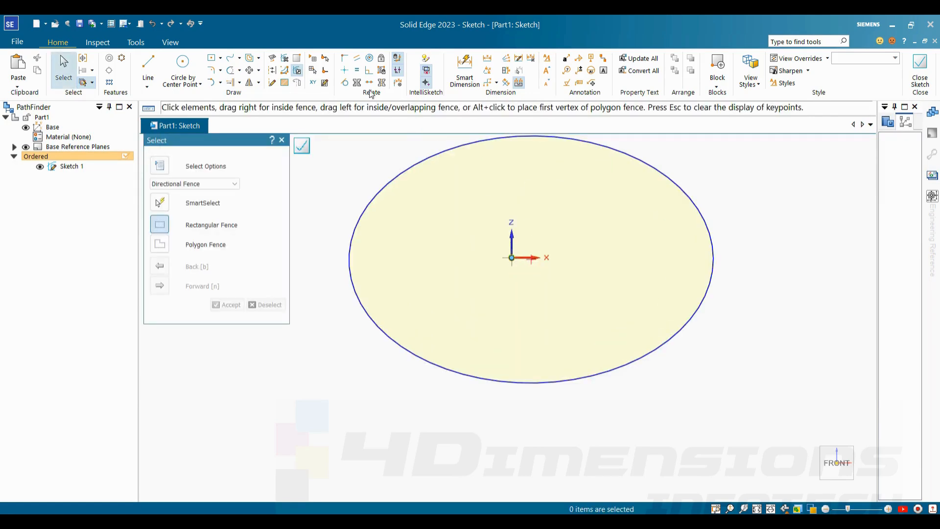
click(344, 61)
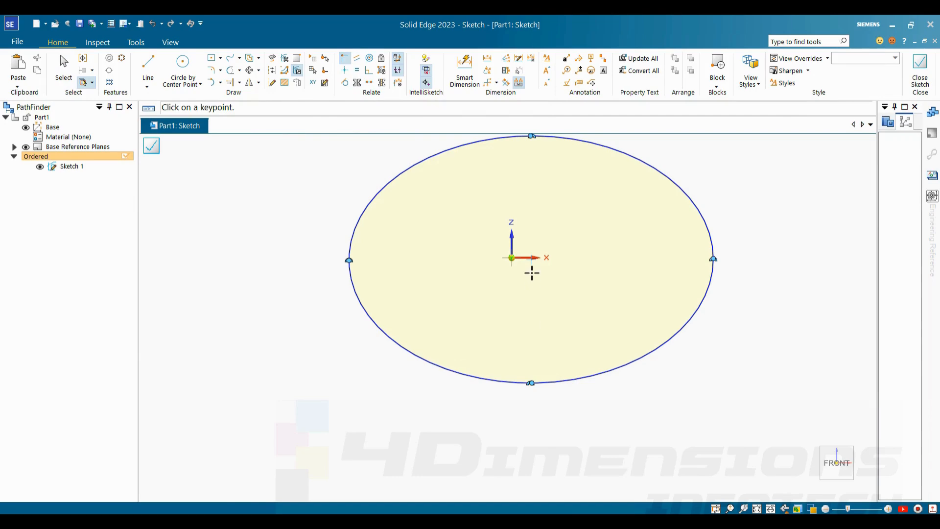
scroll(531, 261, up, 3)
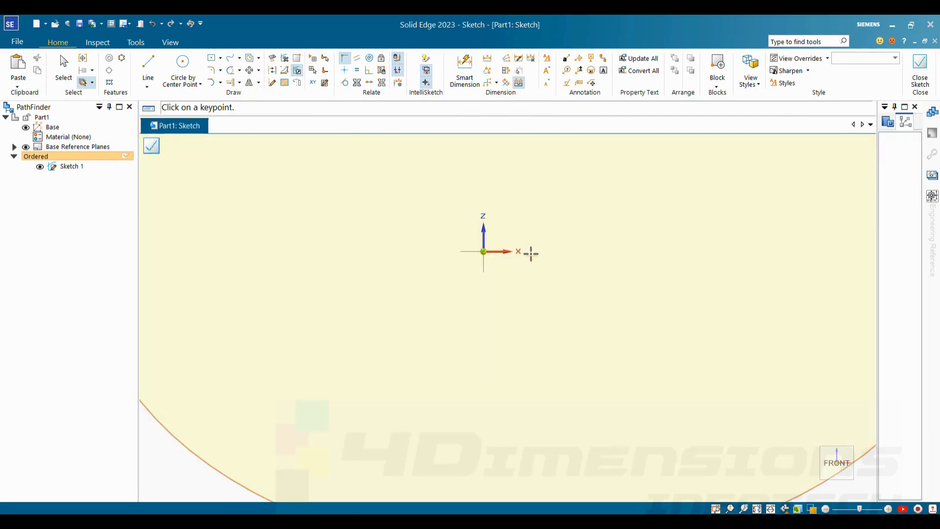
scroll(546, 274, down, 3)
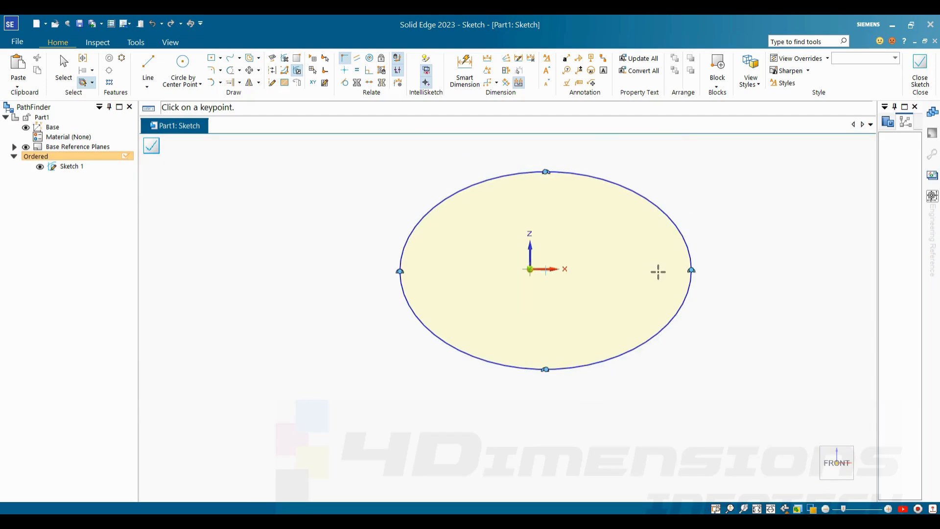
scroll(588, 279, up, 1)
scroll(523, 267, up, 3)
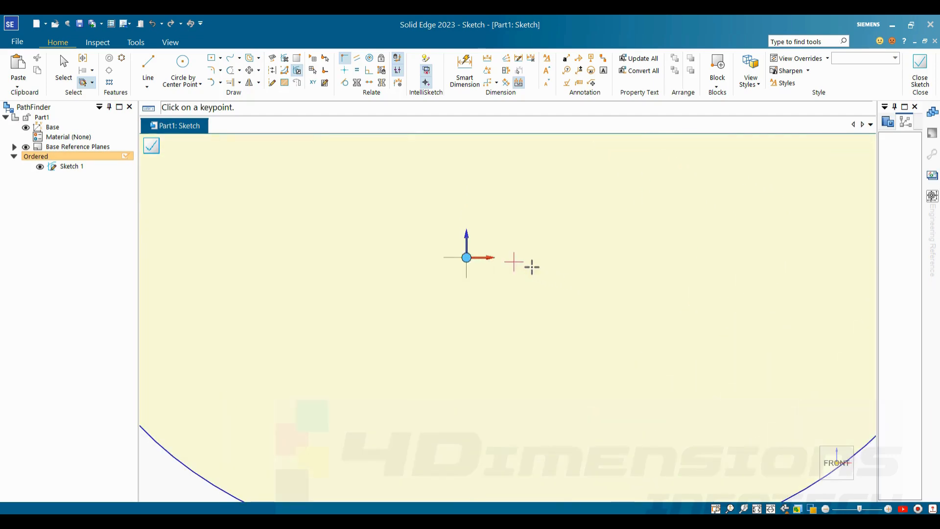
scroll(518, 253, down, 3)
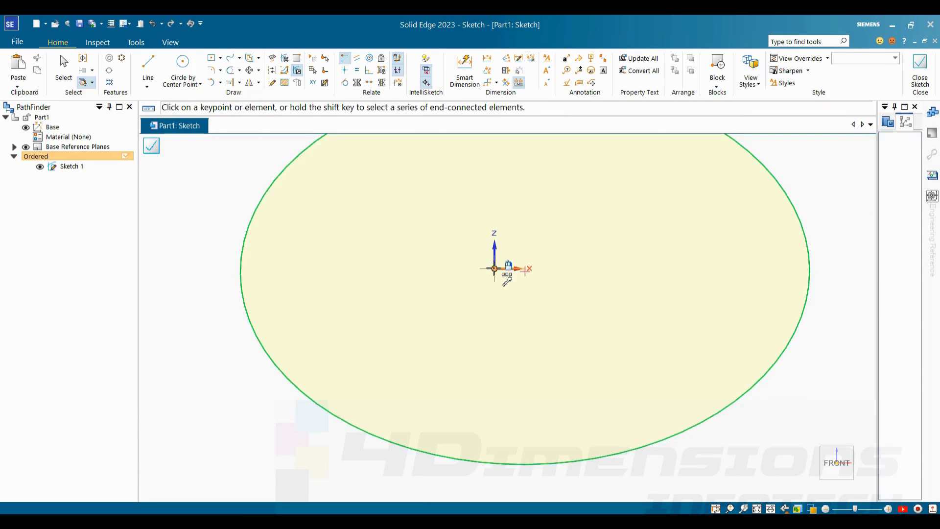
scroll(545, 291, down, 3)
scroll(545, 291, down, 2)
scroll(563, 289, up, 2)
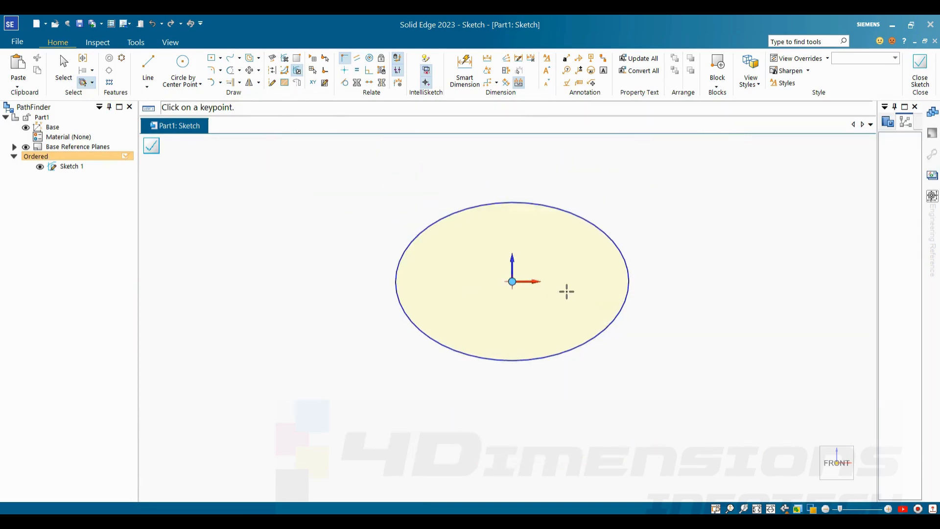
click(465, 71)
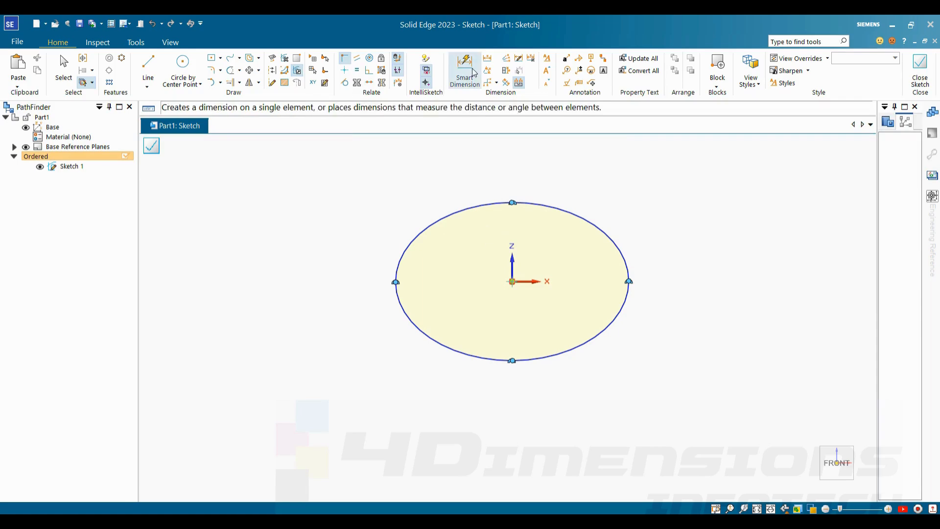
click(513, 202)
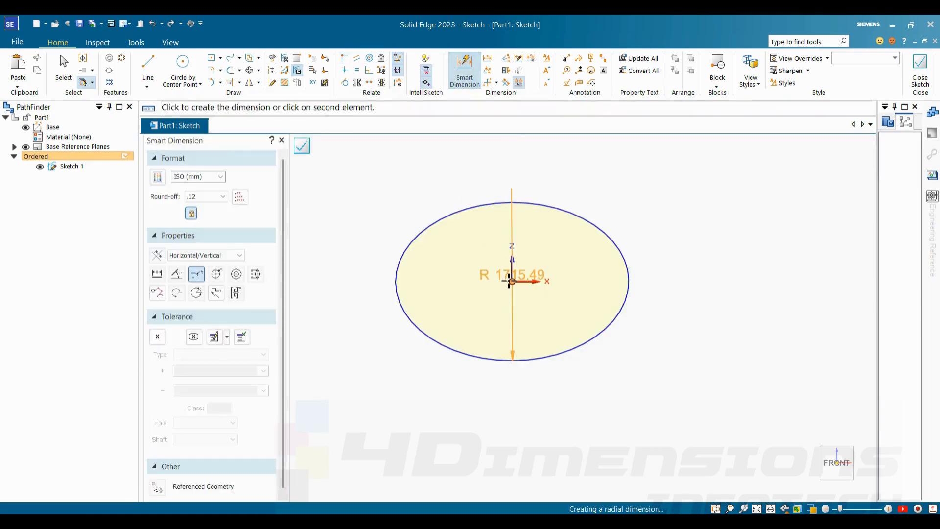
key(Escape)
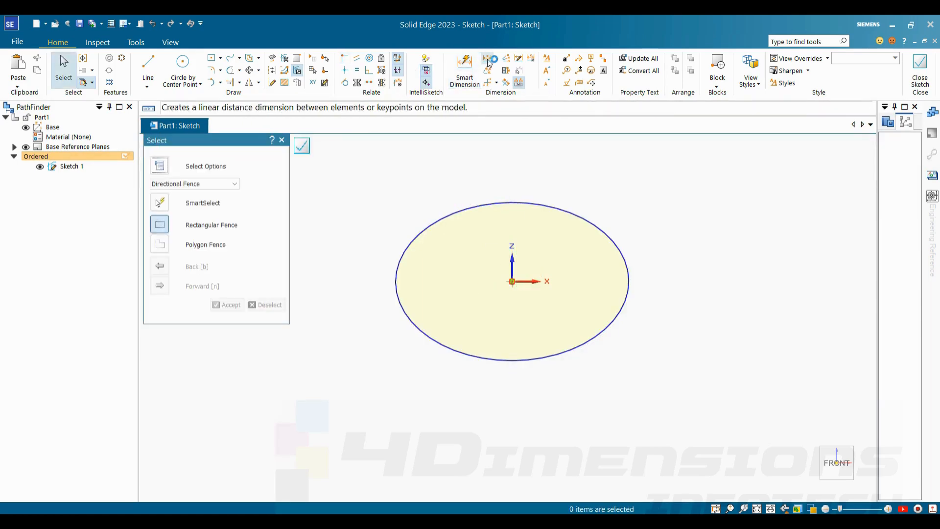
Step: Dimension the vertical distance between the ellipse's center and its uppermost keypoint, placing the dimension beyond the ellipse's left side
click(488, 58)
click(512, 278)
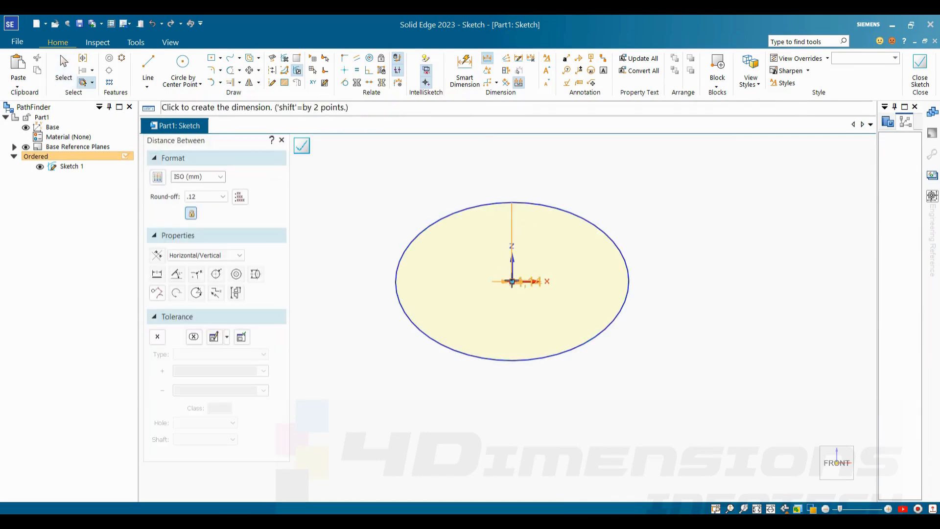
click(325, 245)
key(Escape)
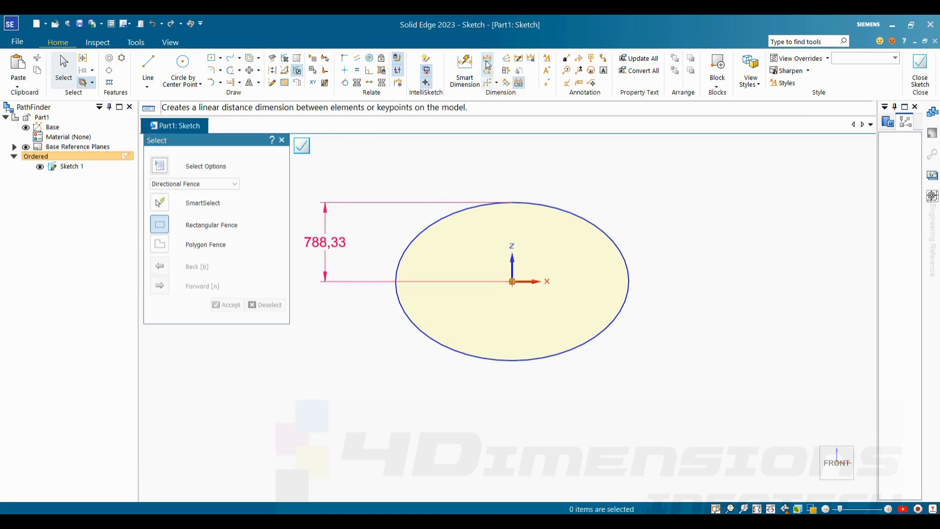
Step: Add a horizontal Distance Between dimension of 500 mm from the ellipse's center to its right-hand keypoint, placed below the ellipse
click(487, 58)
click(512, 282)
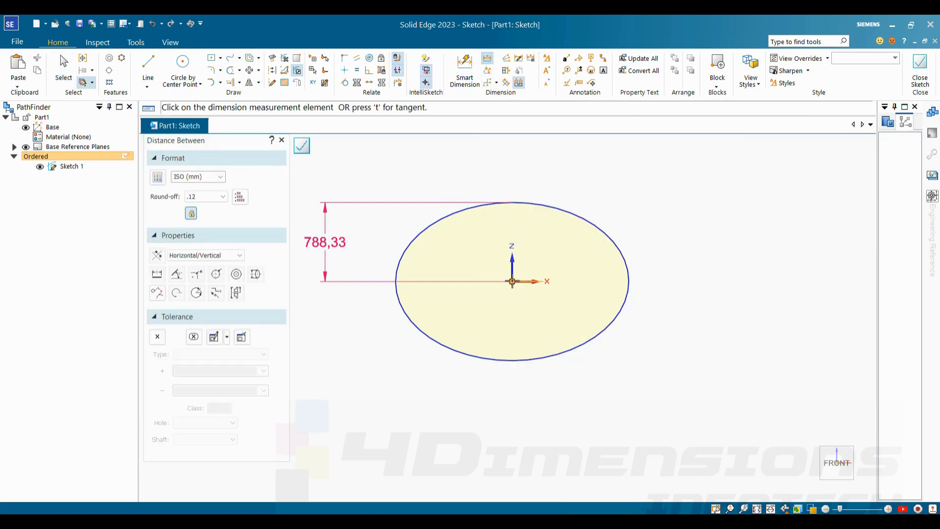
click(632, 283)
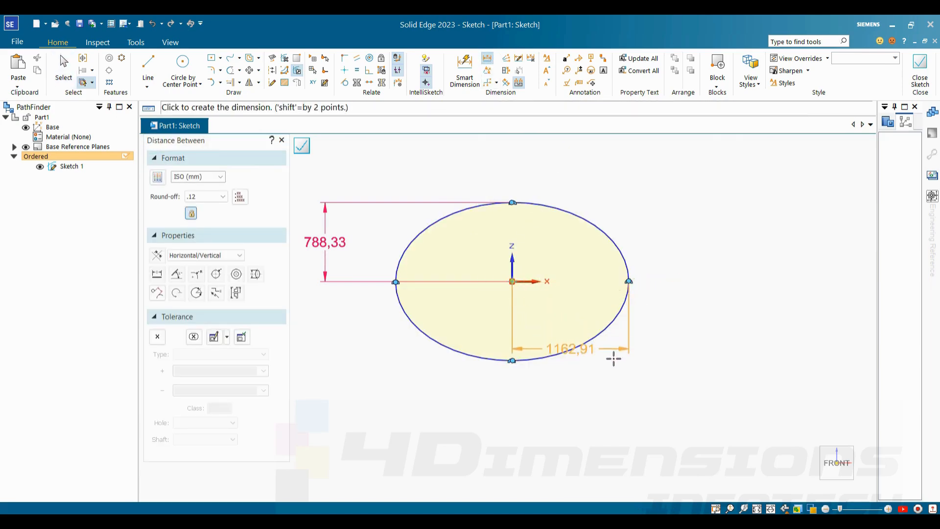
click(595, 373)
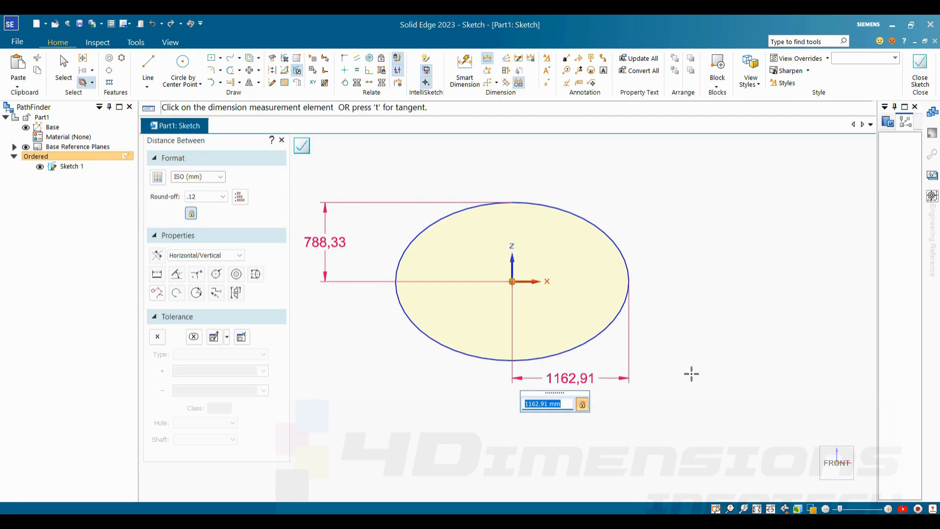
text(500)
key(Return)
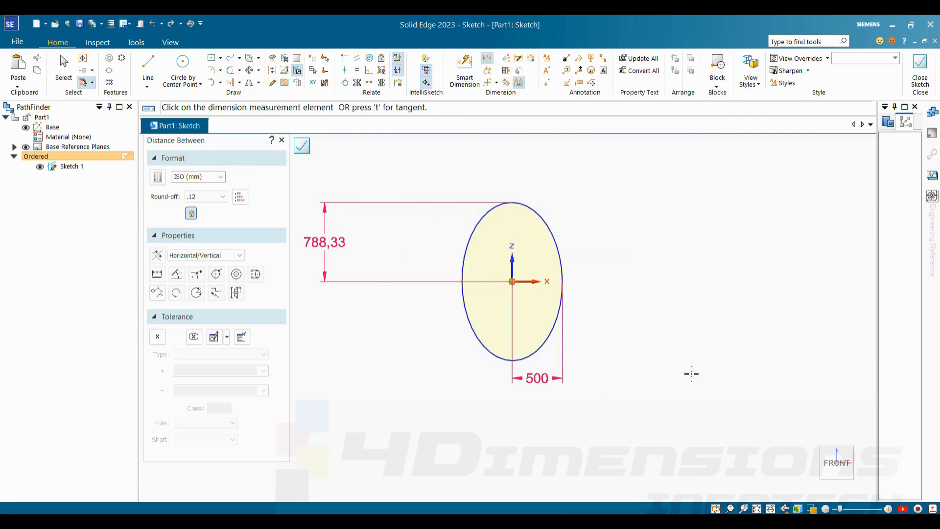
Step: Set the vertical dimension from the ellipse's center to its uppermost keypoint to 800 mm
key(Escape)
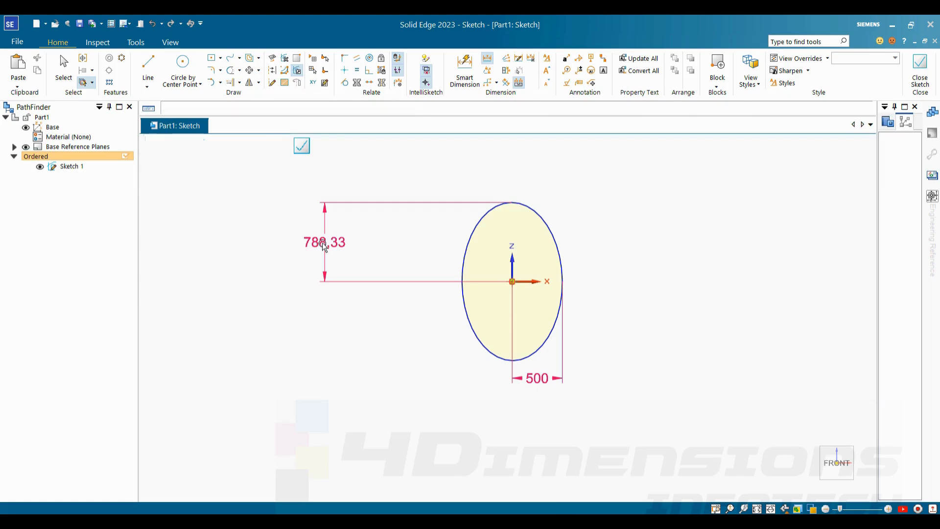
click(344, 251)
text(800)
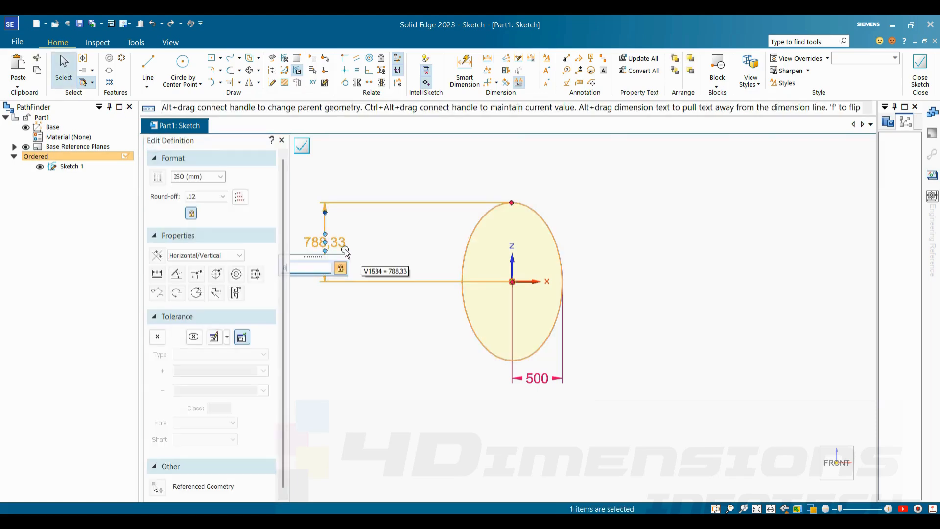
key(Return)
click(686, 229)
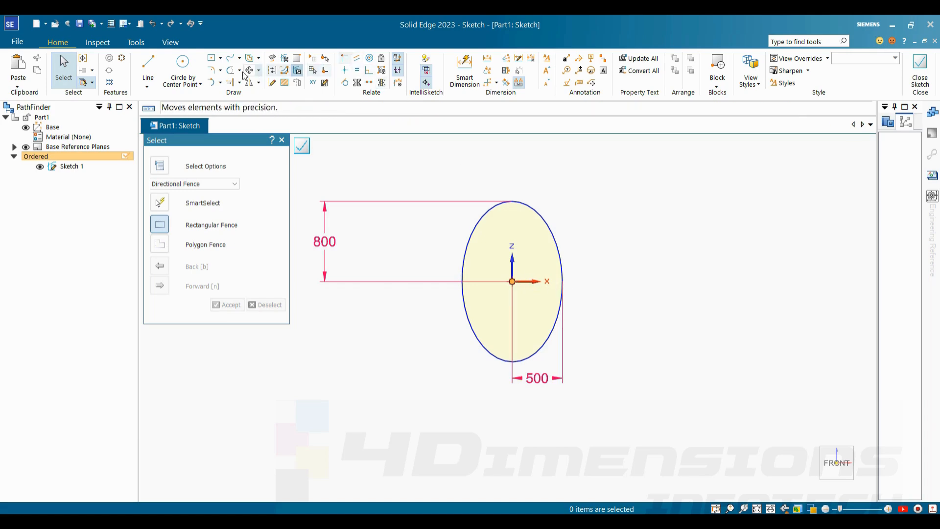
Step: Draw a slanted line from the sketch origin up and beyond the ellipse, about 1579 mm long at about 47°
click(147, 86)
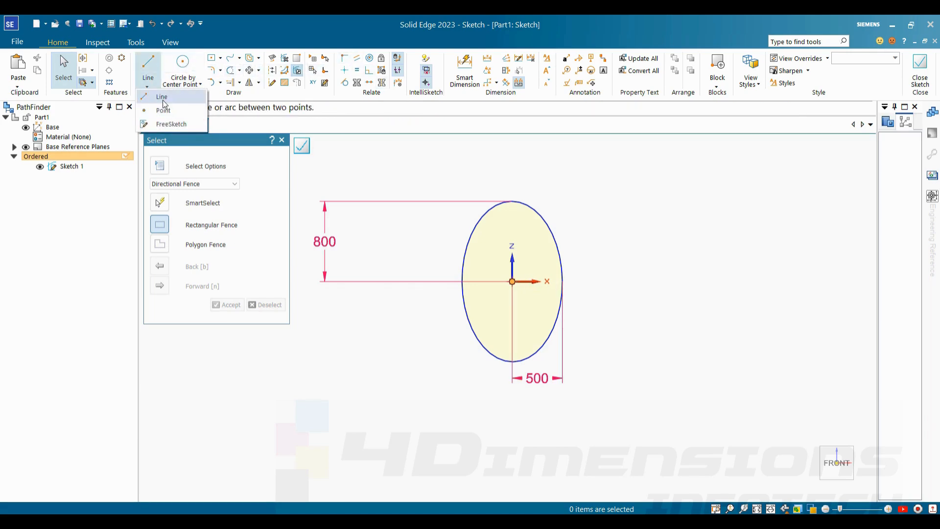
click(162, 95)
click(513, 280)
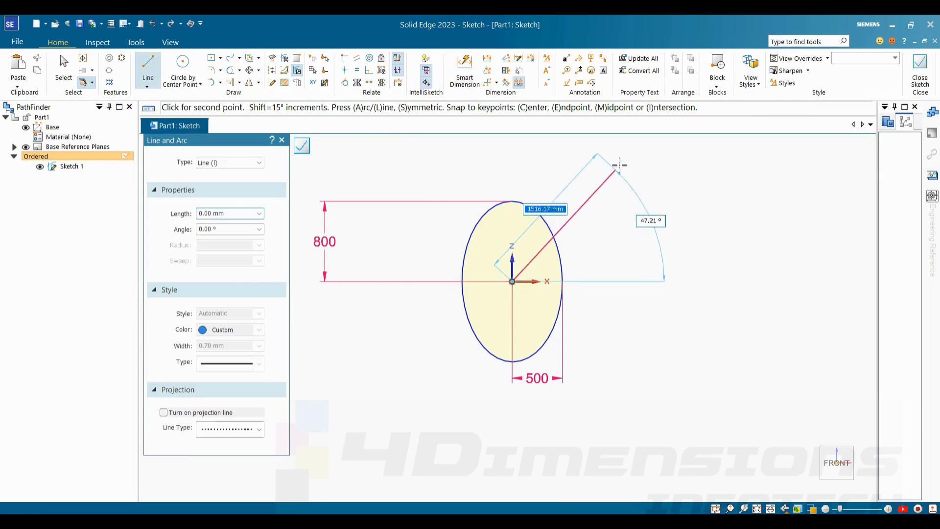
click(619, 166)
key(Escape)
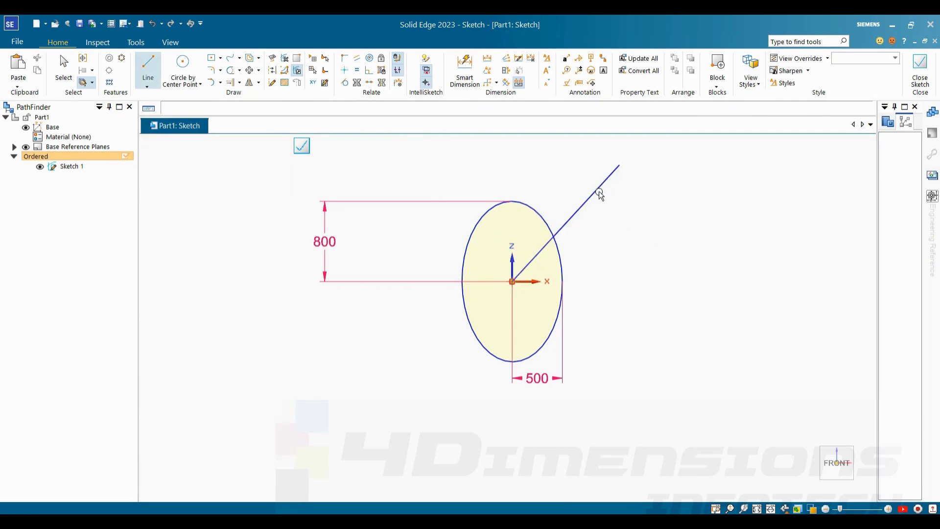
Step: Convert the slanted line through the ellipse to construction geometry
click(611, 175)
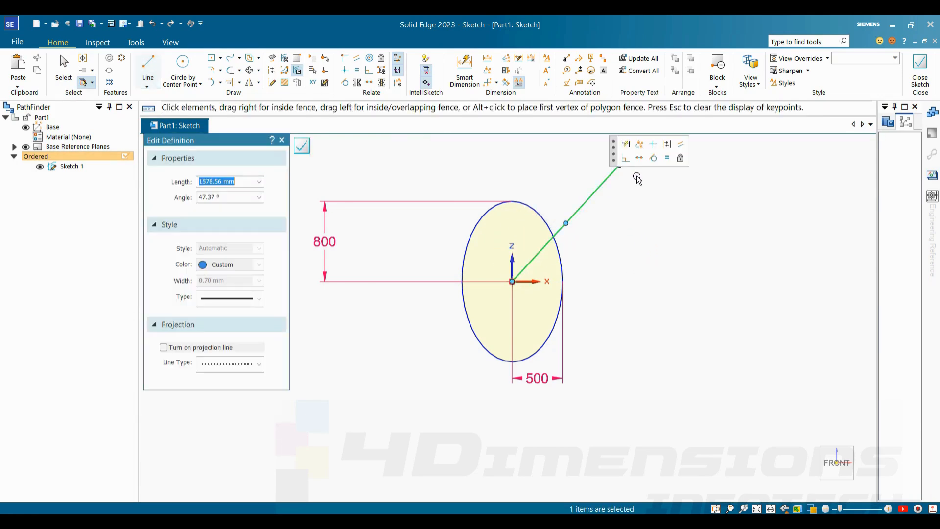
click(594, 232)
click(597, 188)
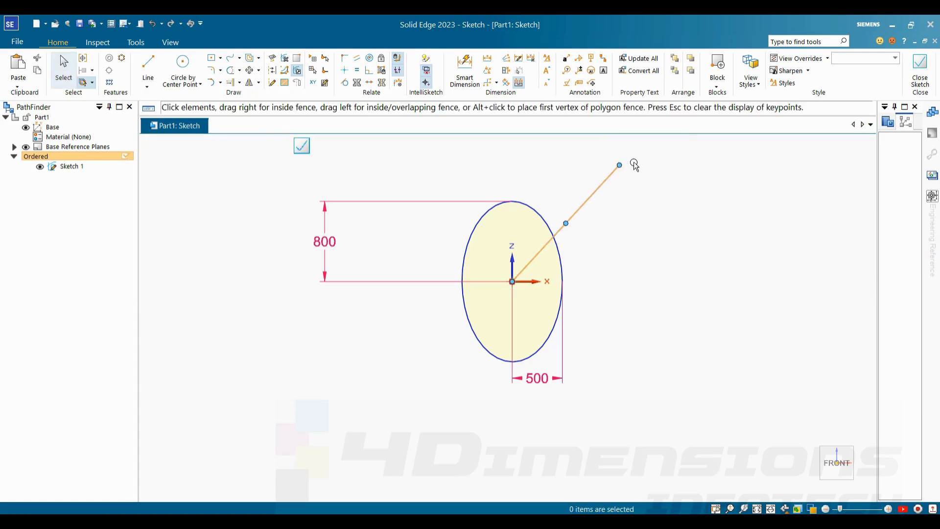
click(658, 147)
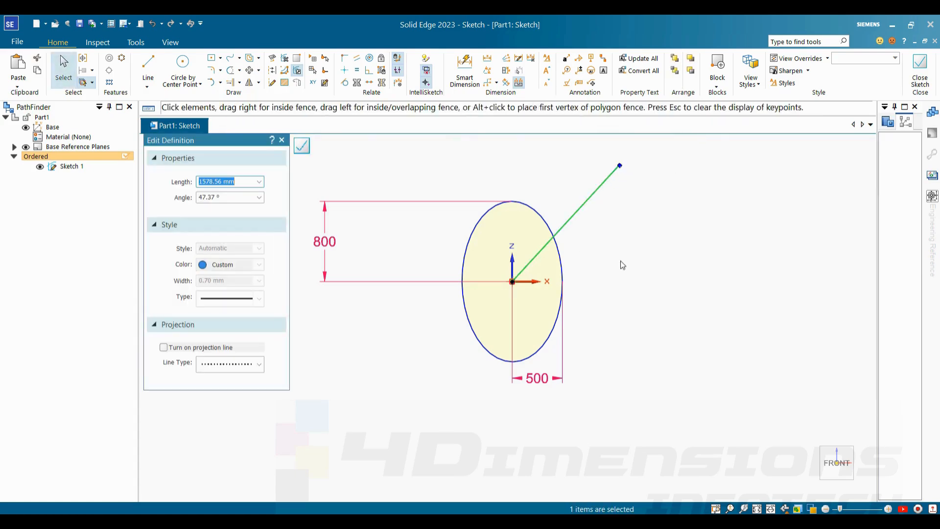
Step: Add an Angle Between dimension of 45° from the horizontal X axis to the construction line, placed outside the ellipse
click(488, 70)
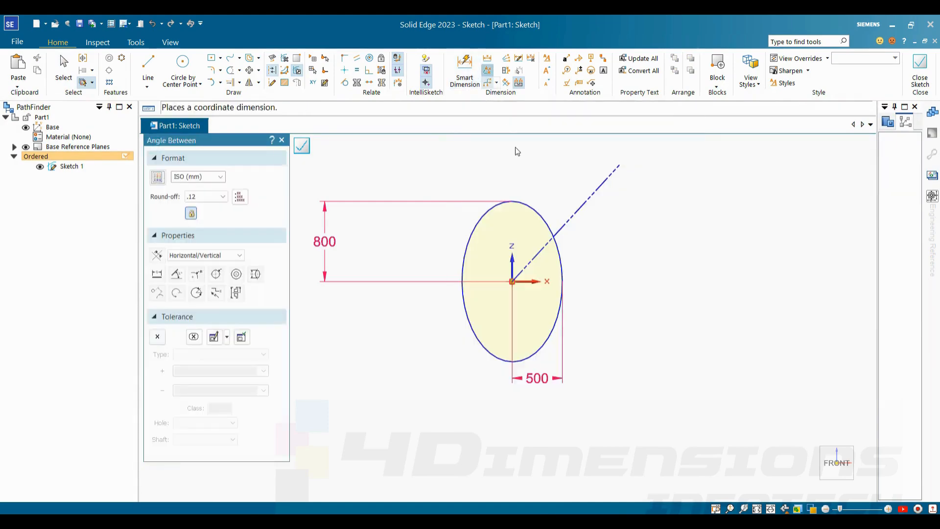
click(539, 274)
click(534, 280)
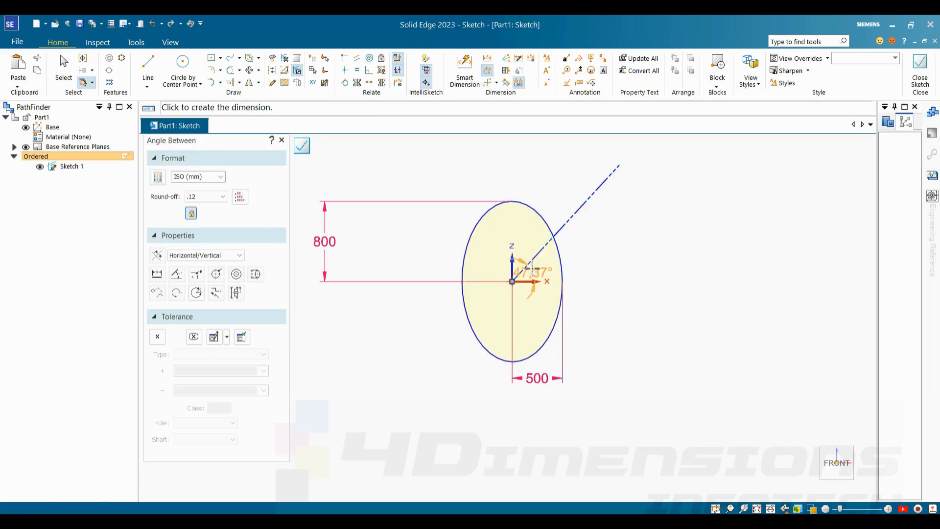
click(646, 231)
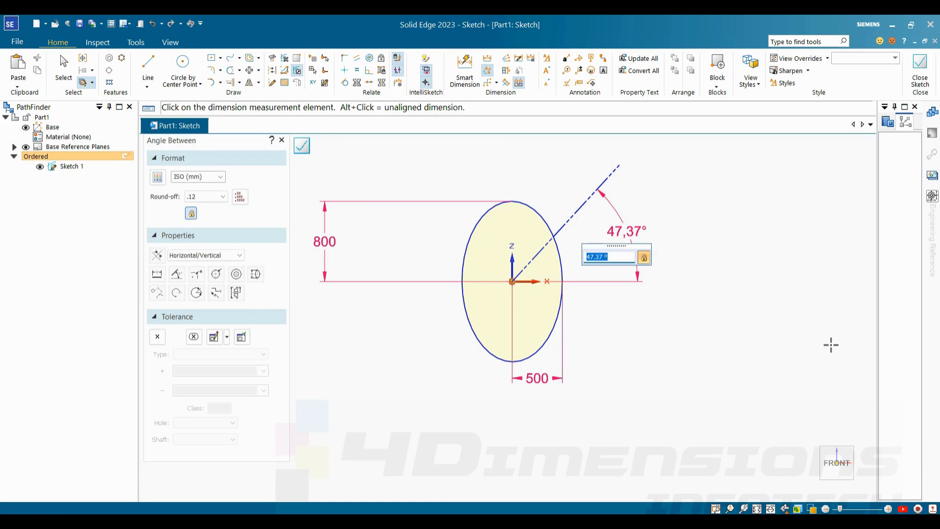
text(45)
key(Return)
key(Escape)
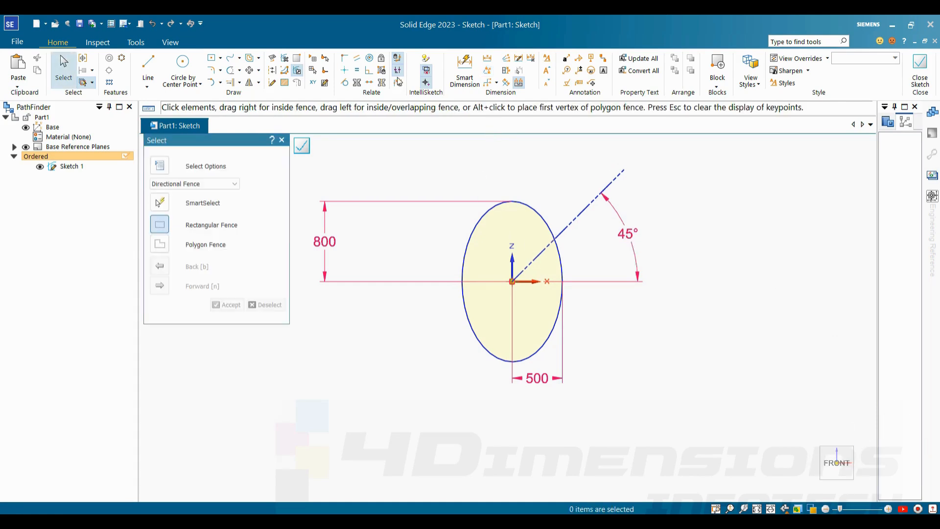
Step: Connect the ellipse's uppermost keypoint to the construction line so the ellipse's long axis follows it
click(345, 69)
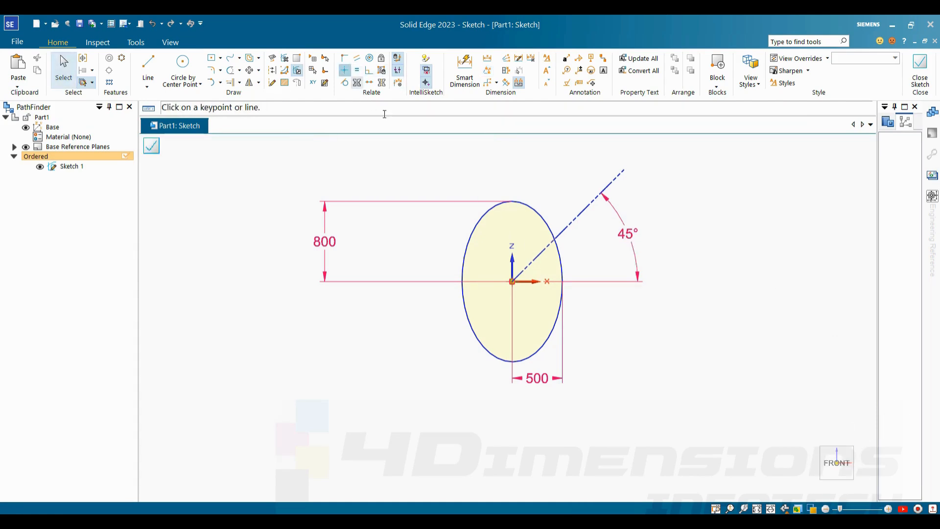
click(345, 59)
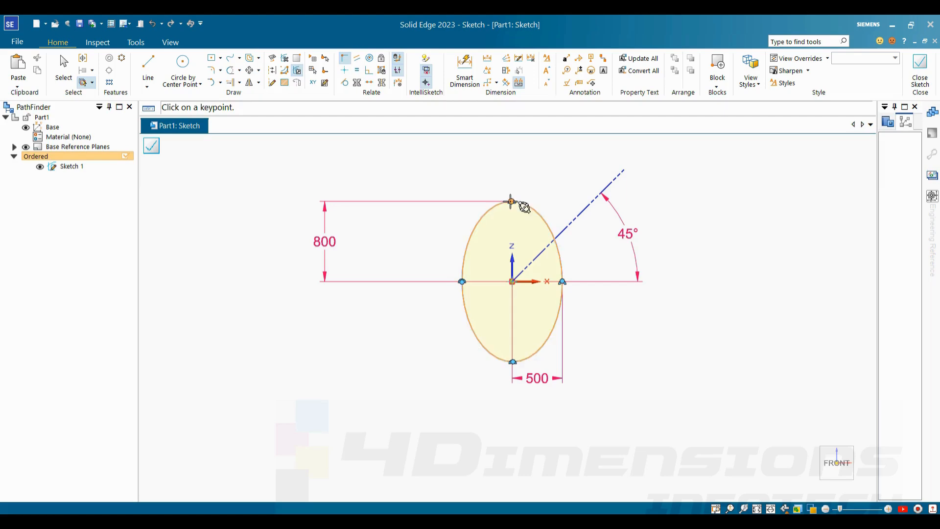
click(512, 200)
click(588, 207)
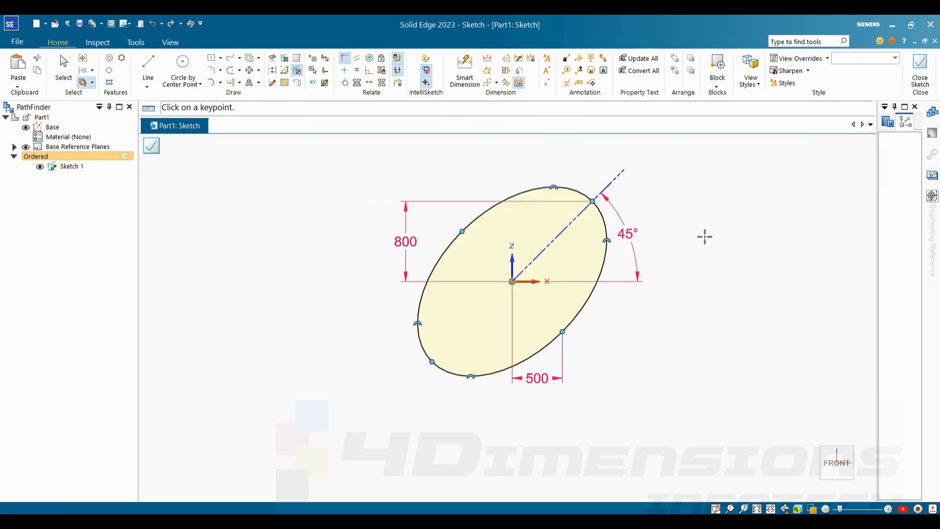
key(Escape)
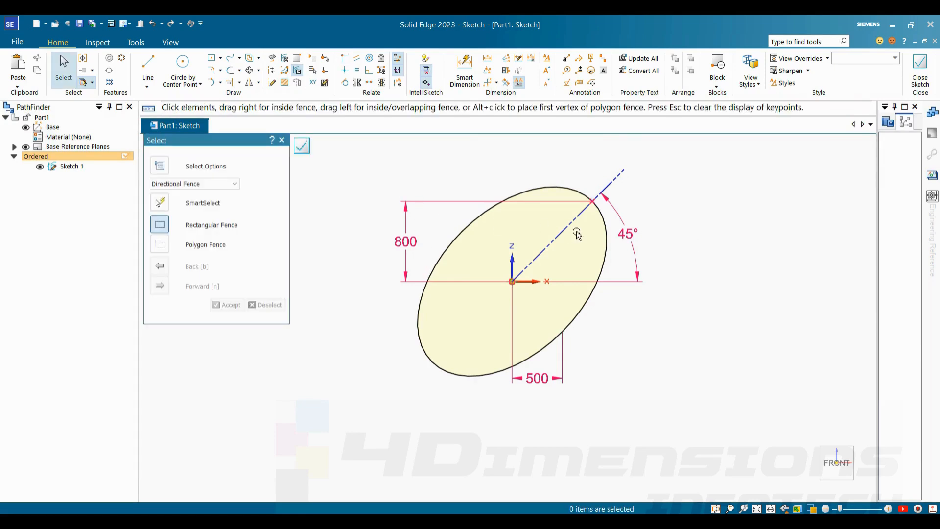
Step: Delete the horizontal 500 mm and vertical 800 mm dimensions of the ellipse
click(538, 378)
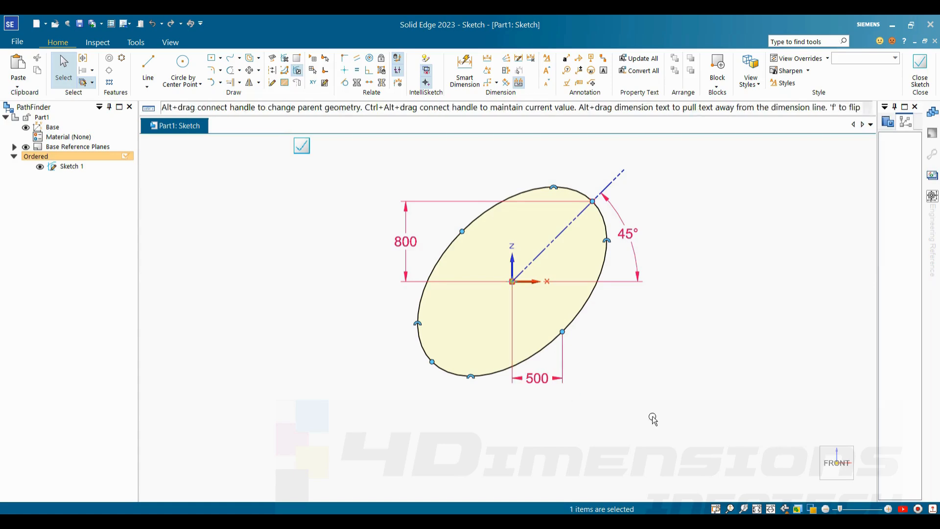
click(716, 433)
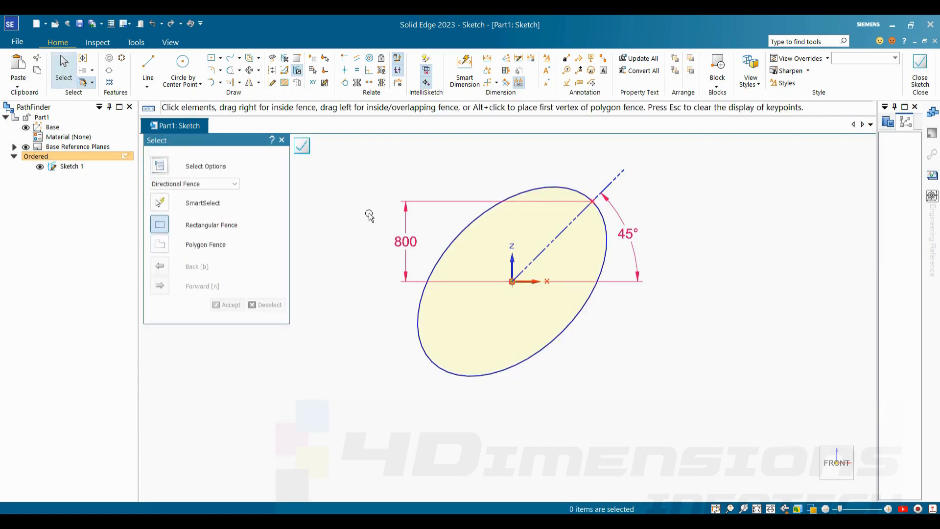
click(407, 244)
key(Delete)
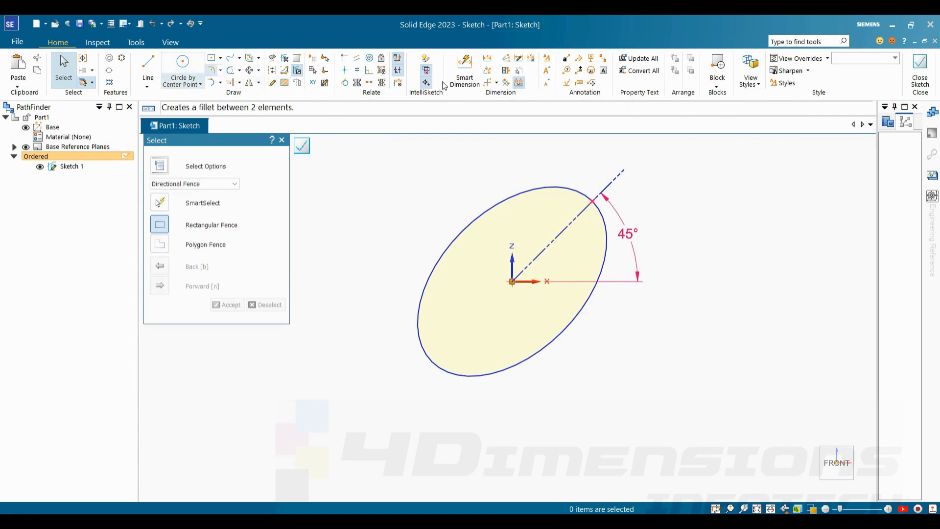
Step: Add a By 2 Points distance dimension of 1200 mm from the ellipse's center to its keypoint on the construction line
click(465, 71)
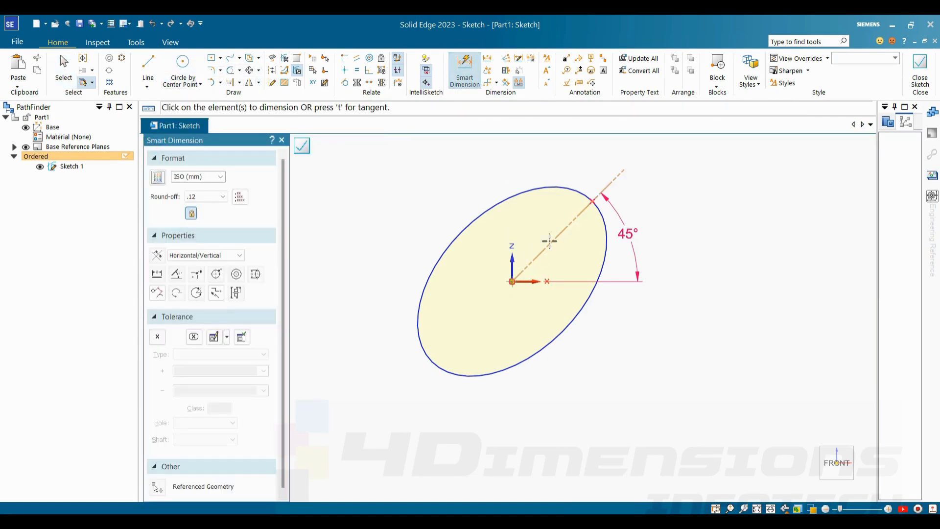
key(Escape)
click(487, 61)
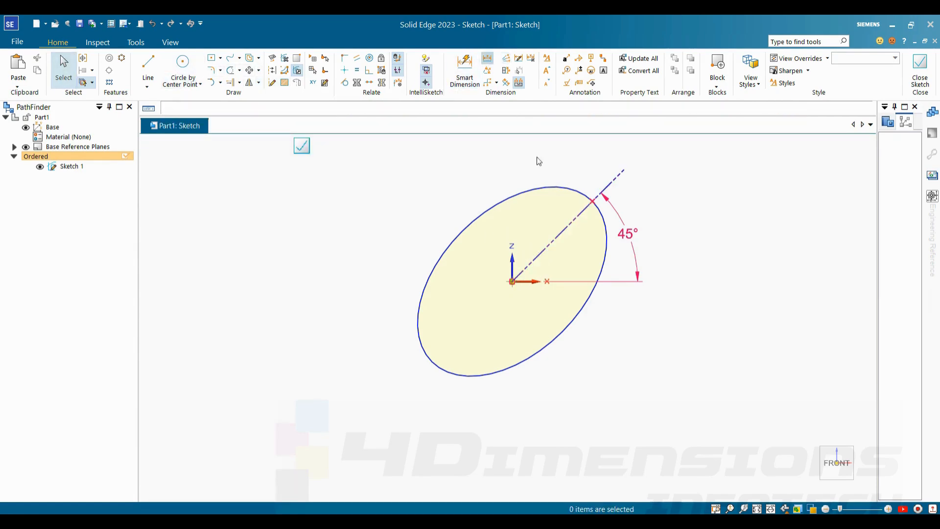
click(597, 204)
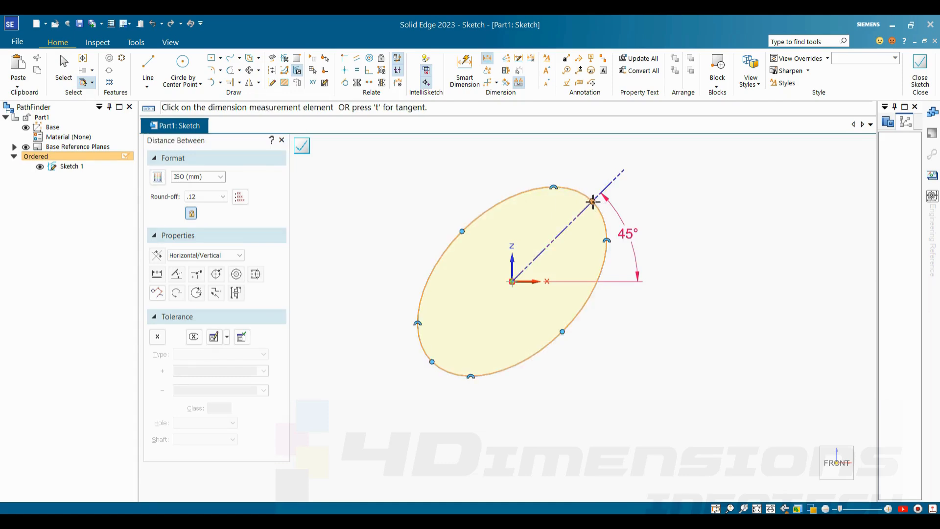
click(512, 282)
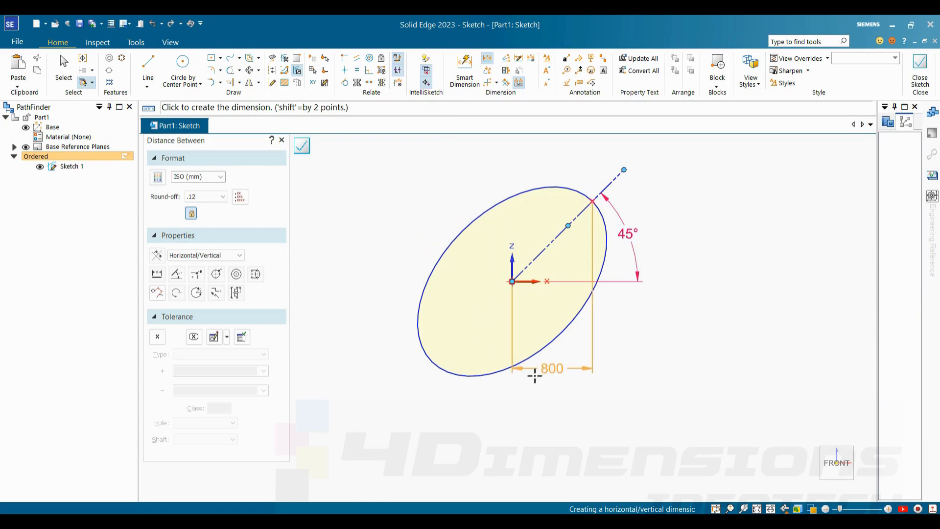
click(239, 255)
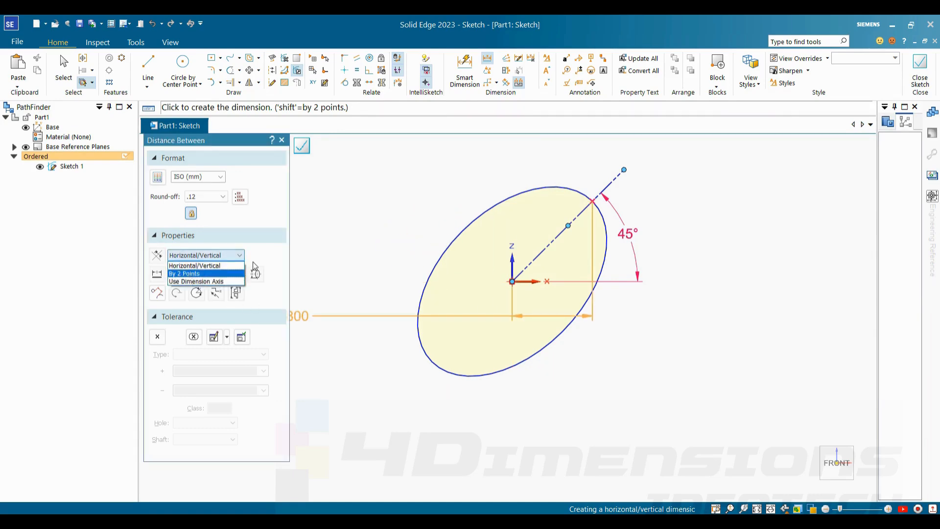
click(196, 273)
click(488, 175)
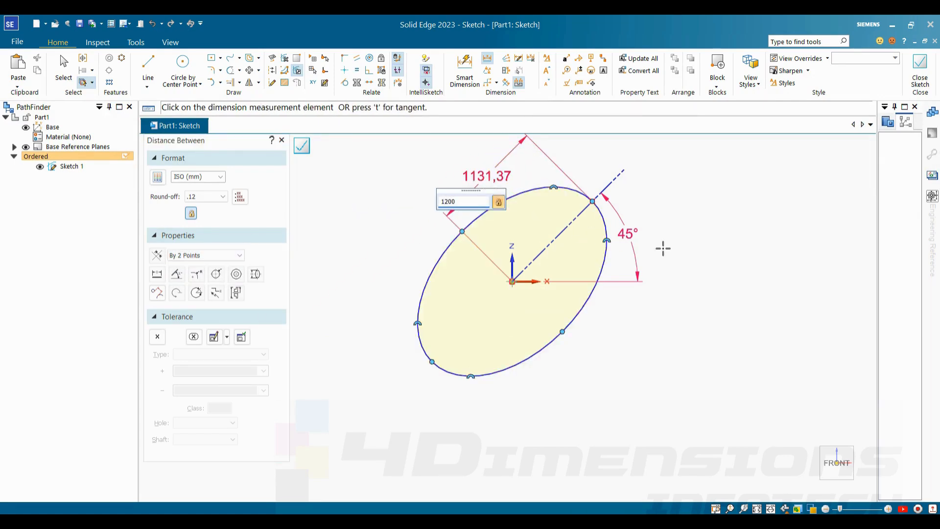
key(Return)
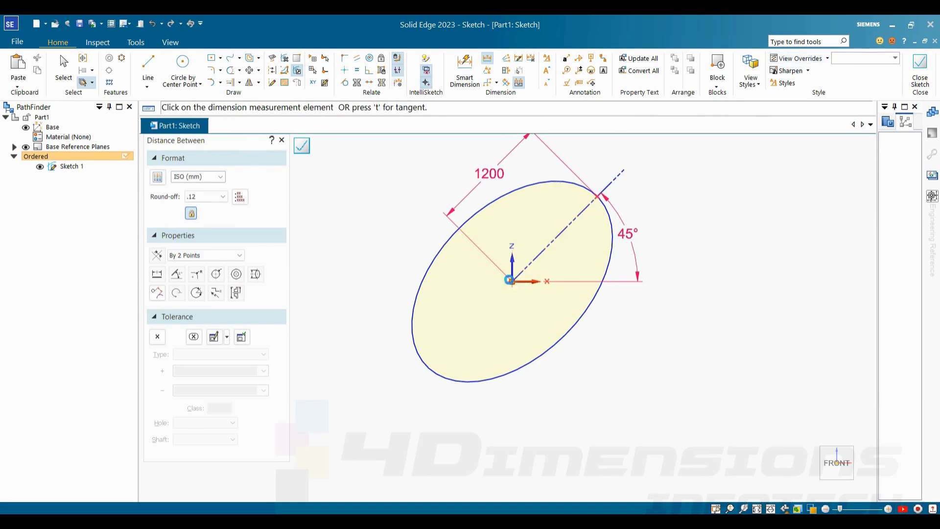
Step: Dimension the ellipse's short half-axis by 2 points, from its center to the upper-left keypoint, placing it inside the lower-left area
click(509, 280)
click(537, 223)
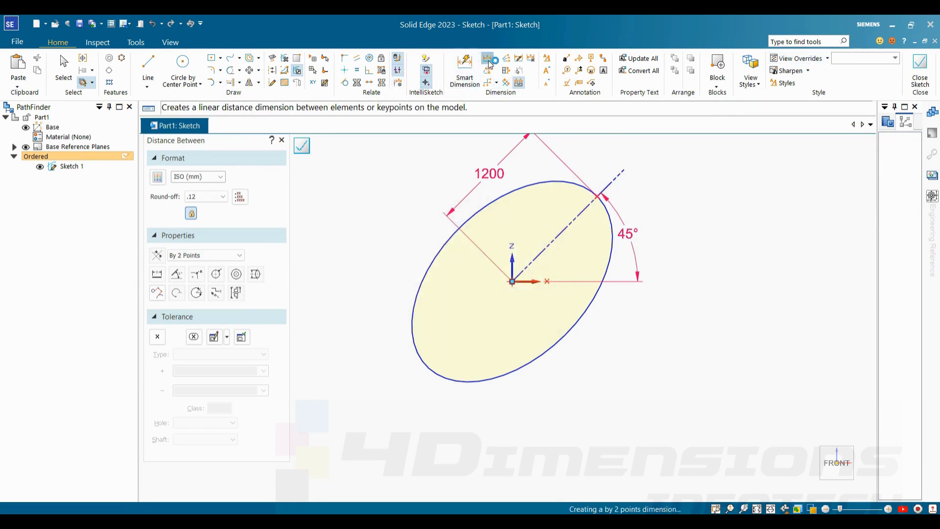
click(461, 227)
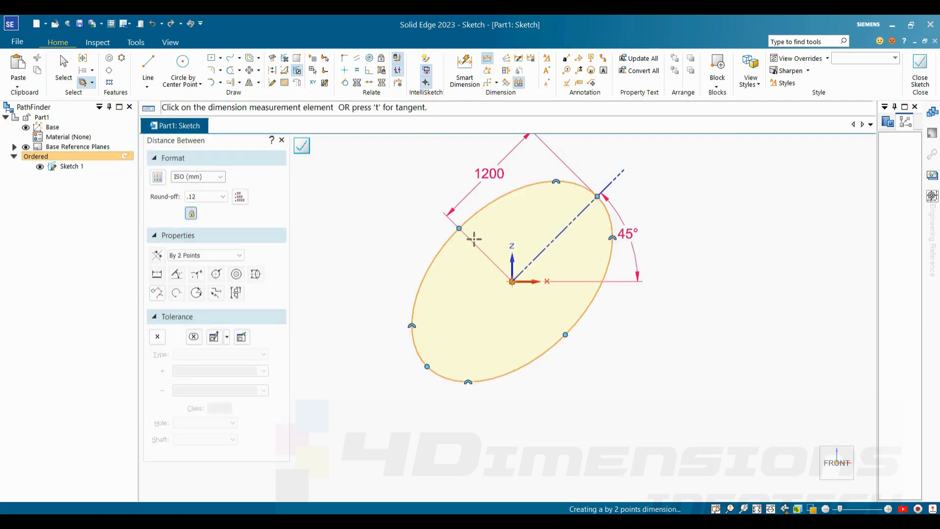
click(512, 283)
click(457, 307)
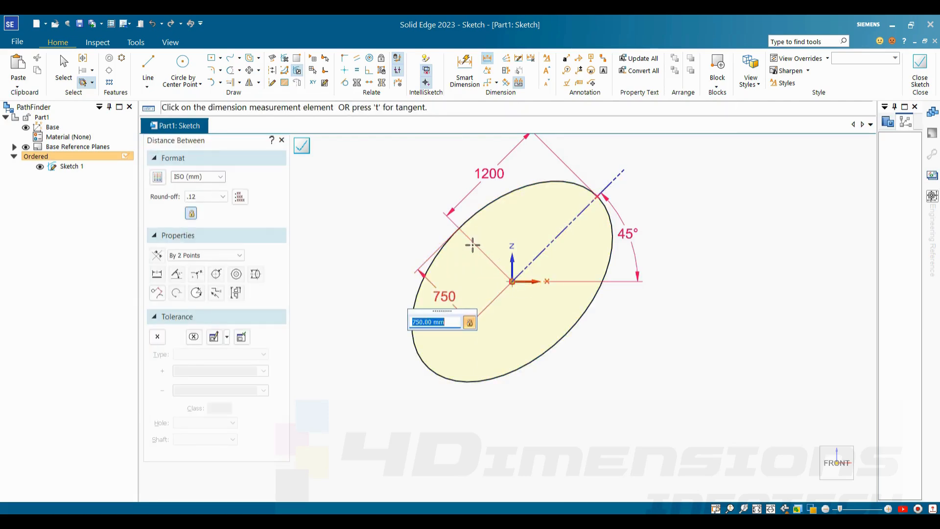
key(Escape)
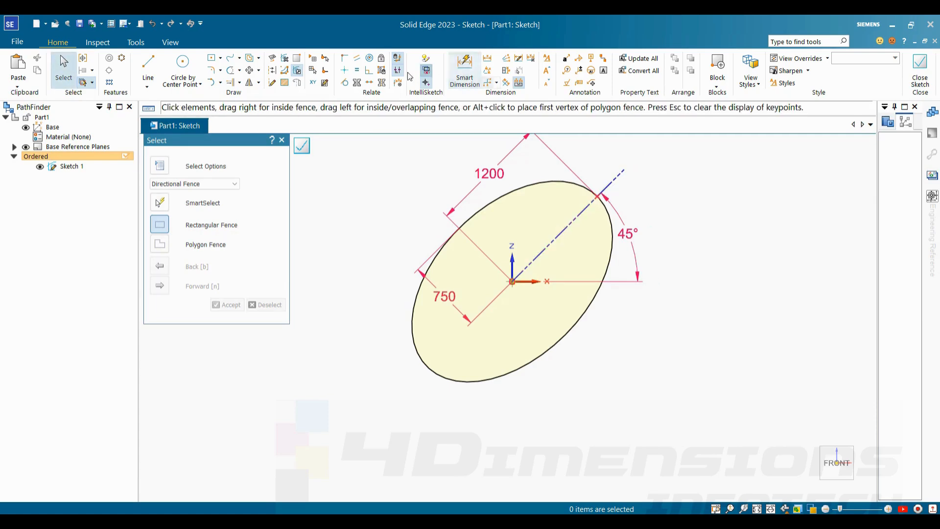
Step: Connect the construction line's free outer end to the ellipse's long-axis keypoint
click(344, 58)
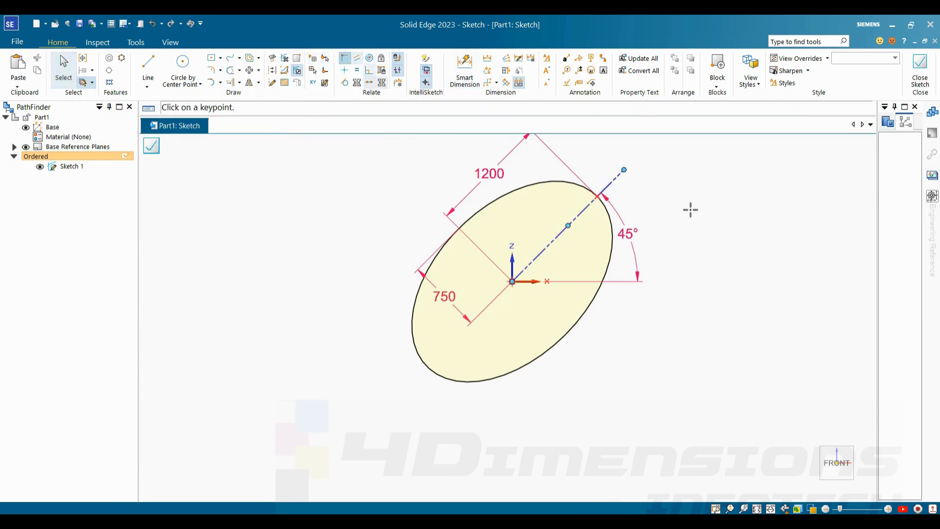
click(624, 170)
click(608, 205)
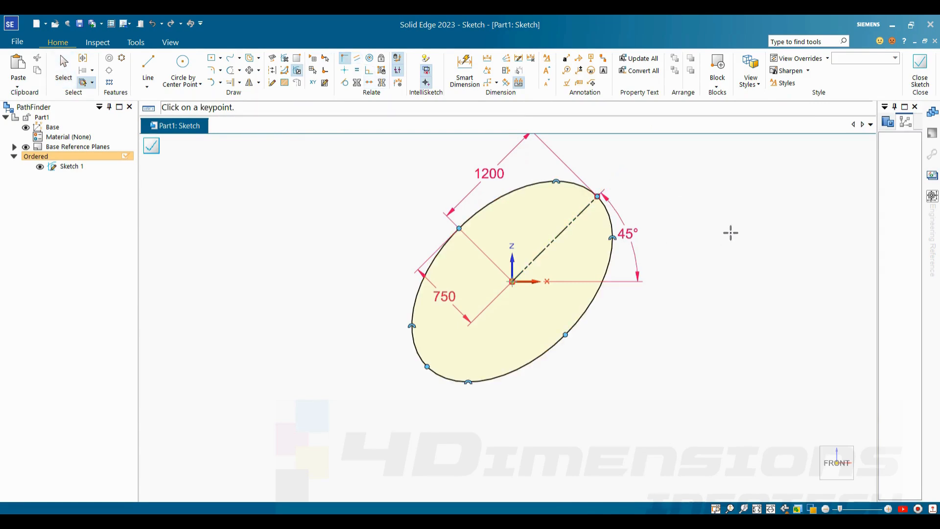
key(Escape)
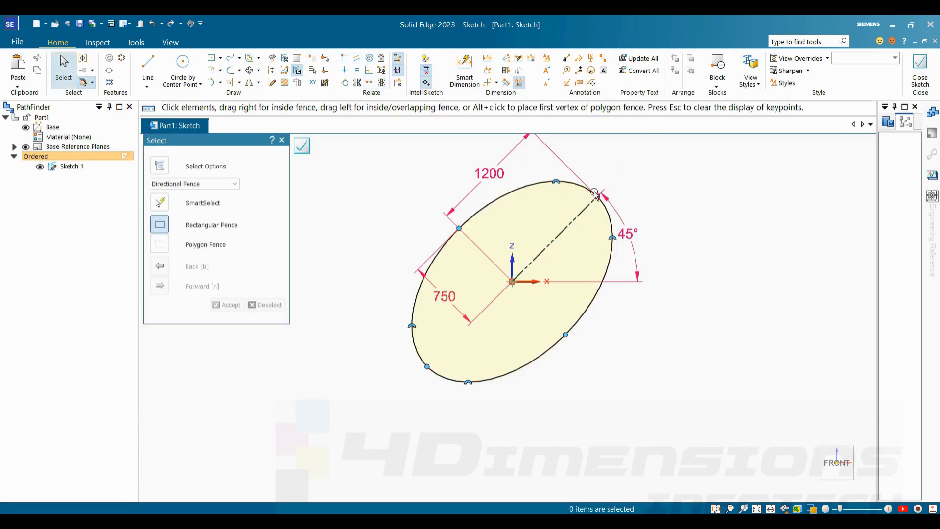
scroll(522, 239, down, 3)
scroll(588, 247, up, 2)
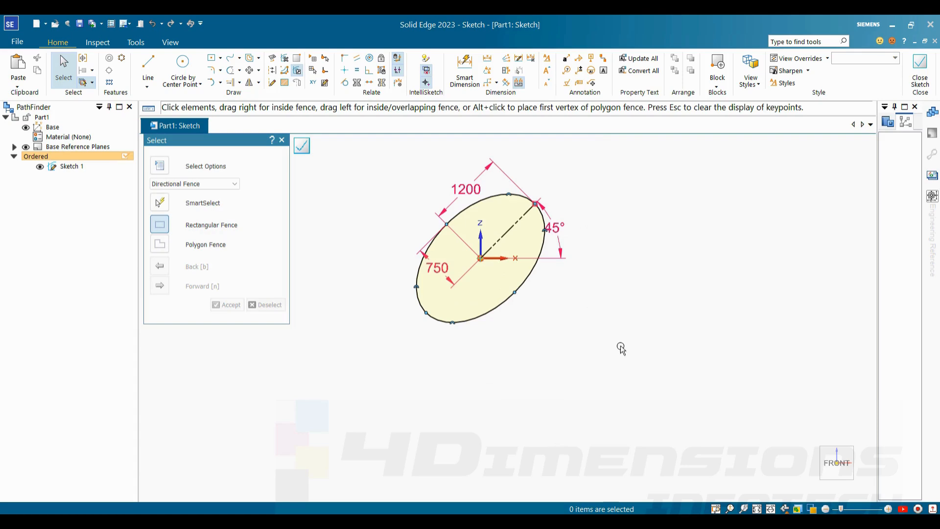
Step: Delete the ellipse with its construction line and dimensions, and sketch a Rectangle by Center about 3686 by 2371 mm centered on the origin
drag(625, 398, 368, 148)
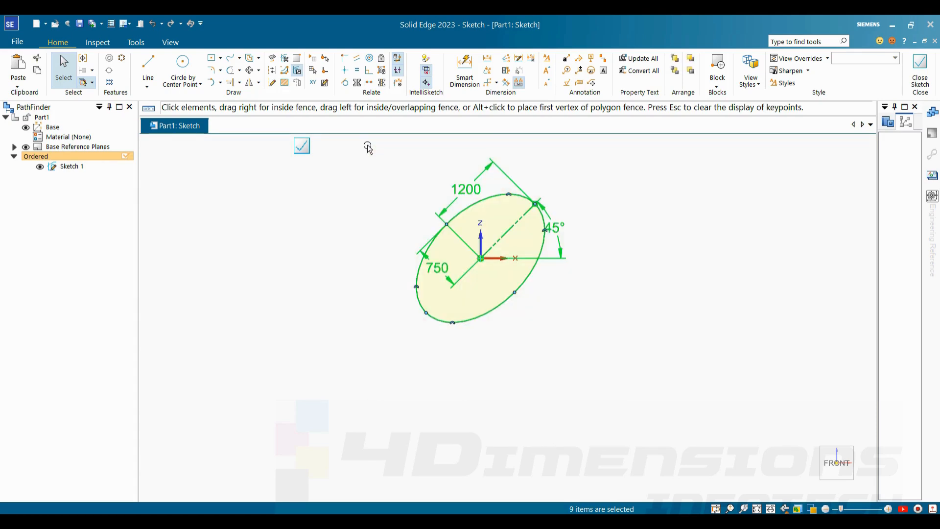
key(Delete)
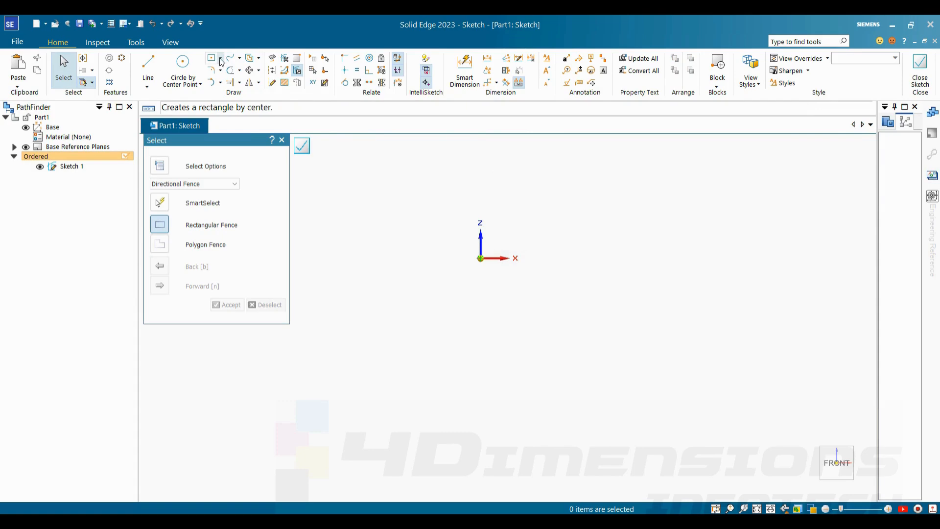
click(221, 60)
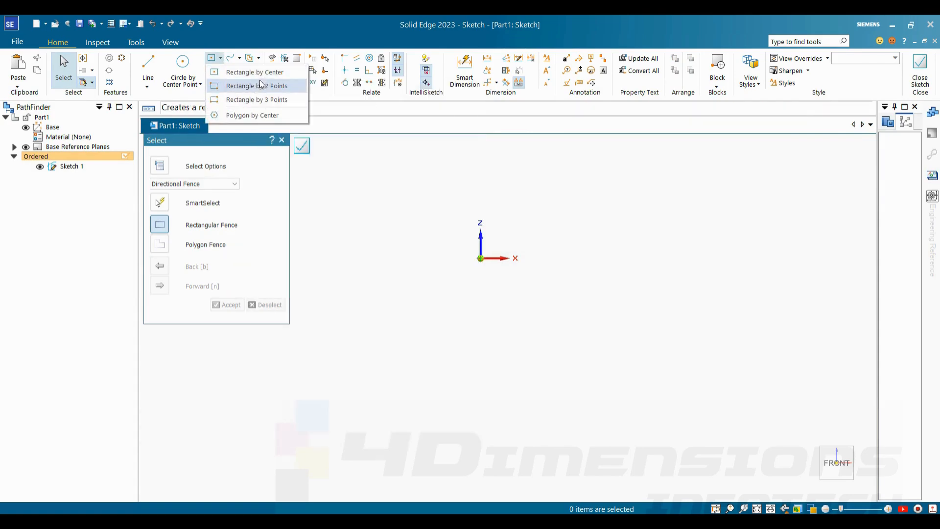
click(252, 73)
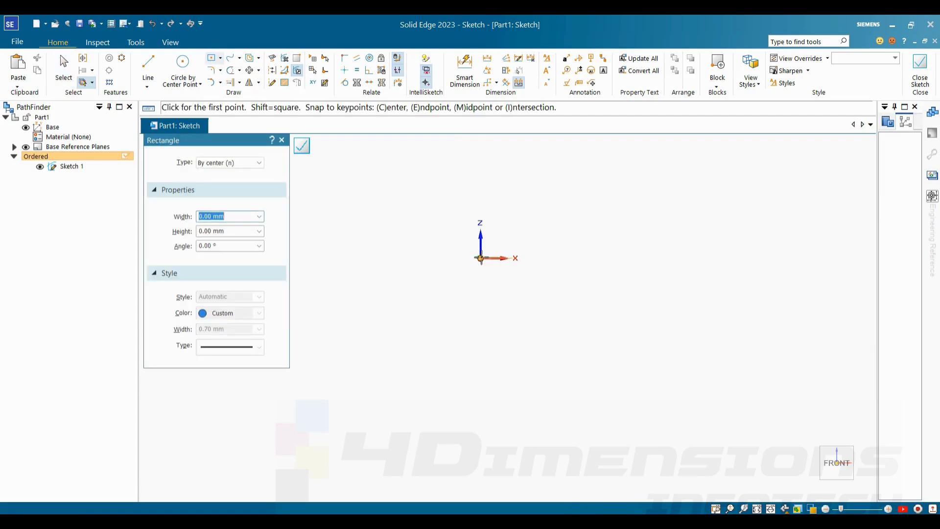
click(480, 258)
click(597, 182)
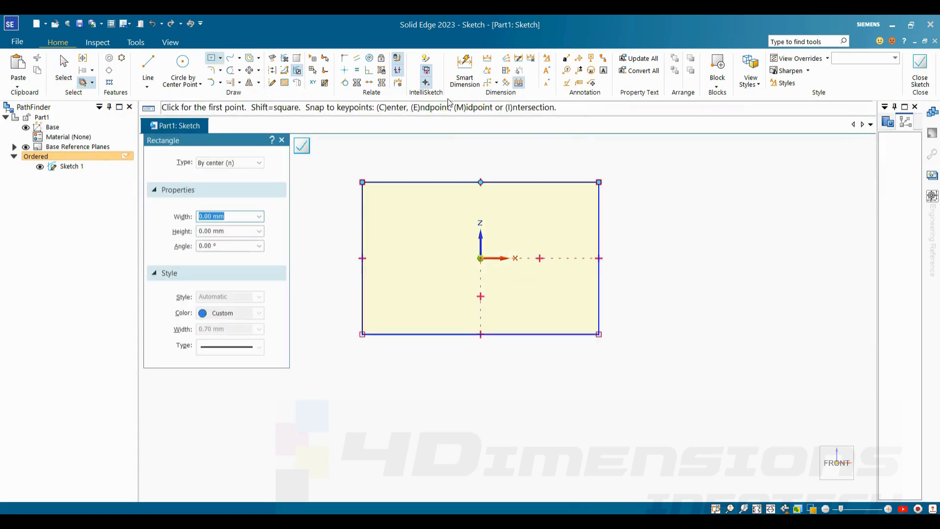
key(Escape)
Step: Dimension the rectangle's width above its upper edge and set it to 450 mm
click(471, 74)
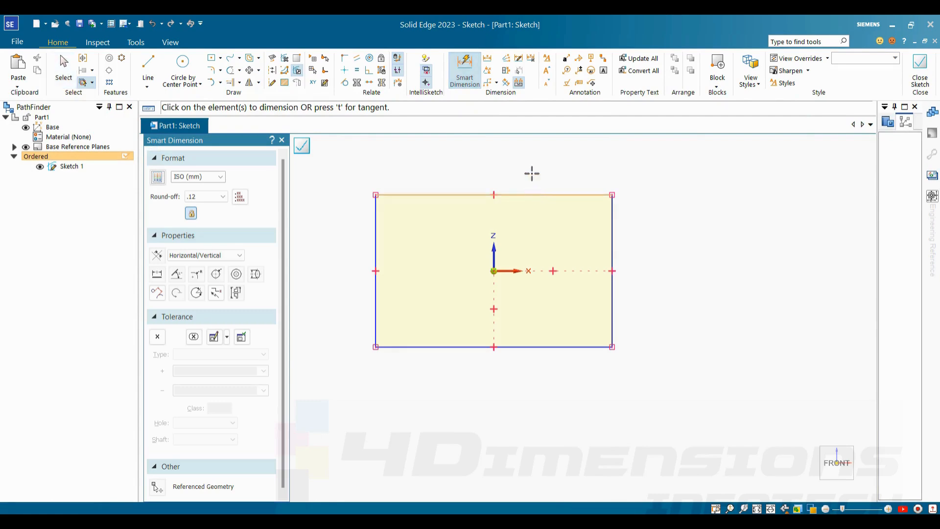
click(376, 212)
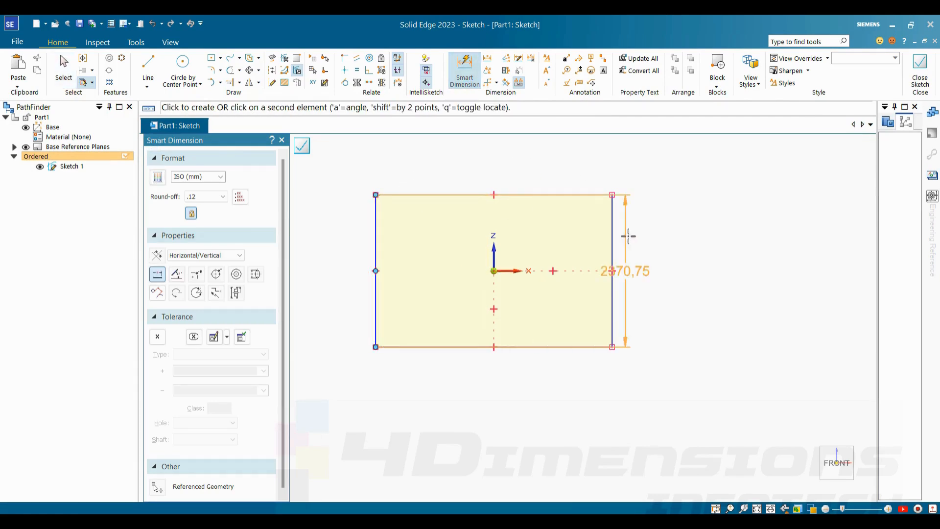
click(529, 175)
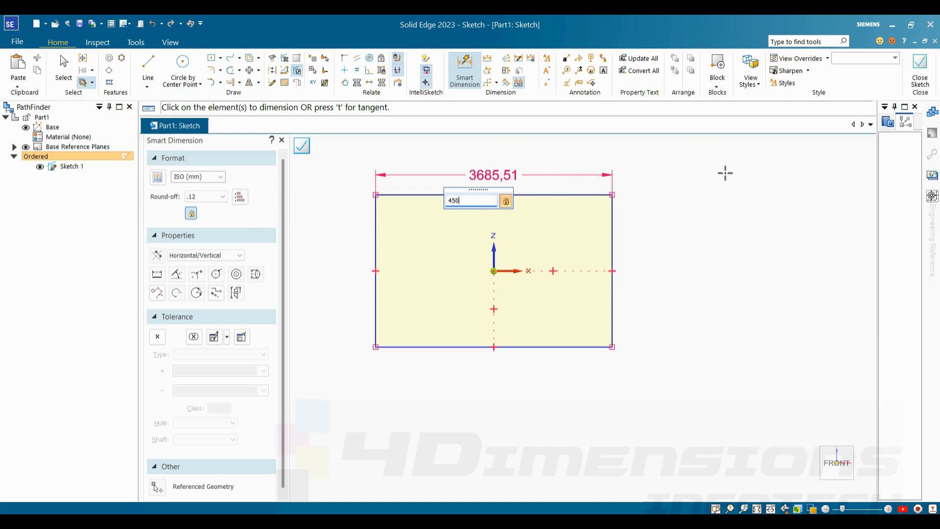
key(Return)
scroll(529, 242, up, 2)
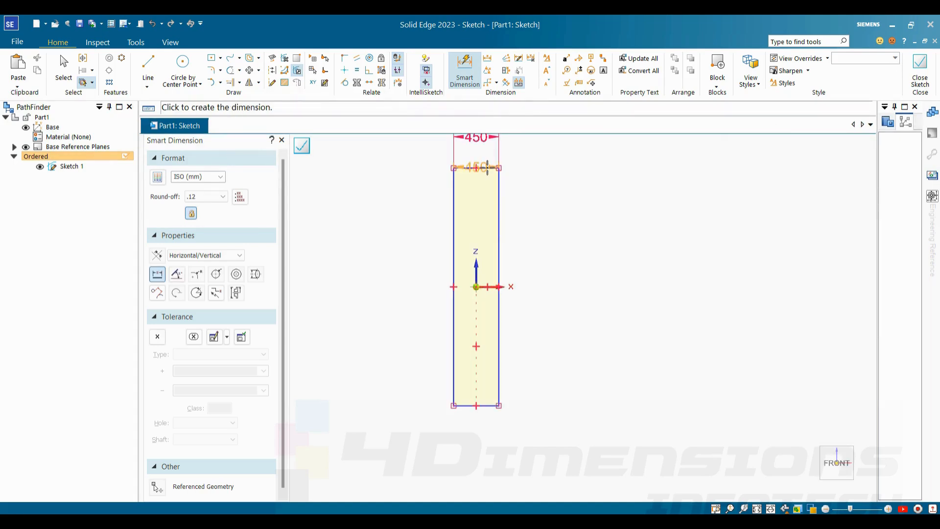
Step: Dimension the rectangle's height beside its right edge and set it to 300 mm
click(498, 364)
click(551, 299)
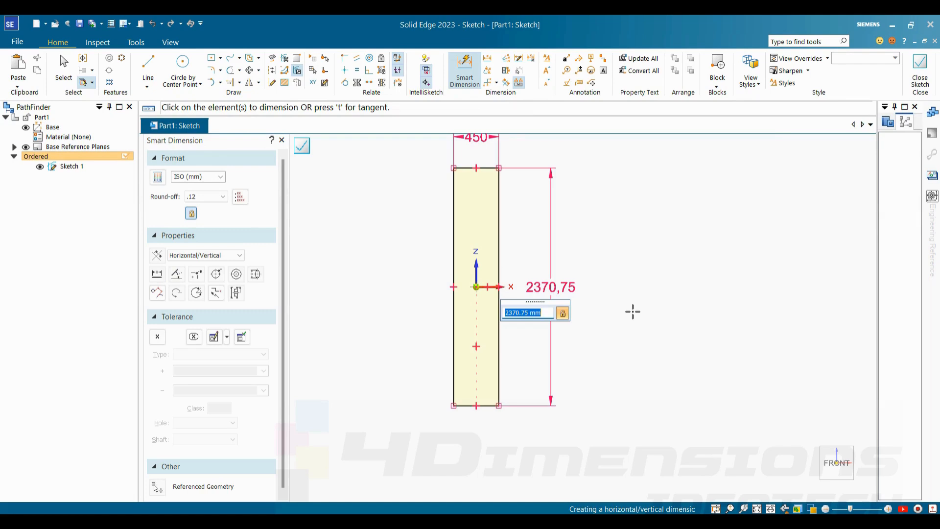
text(300)
key(Return)
scroll(489, 301, up, 3)
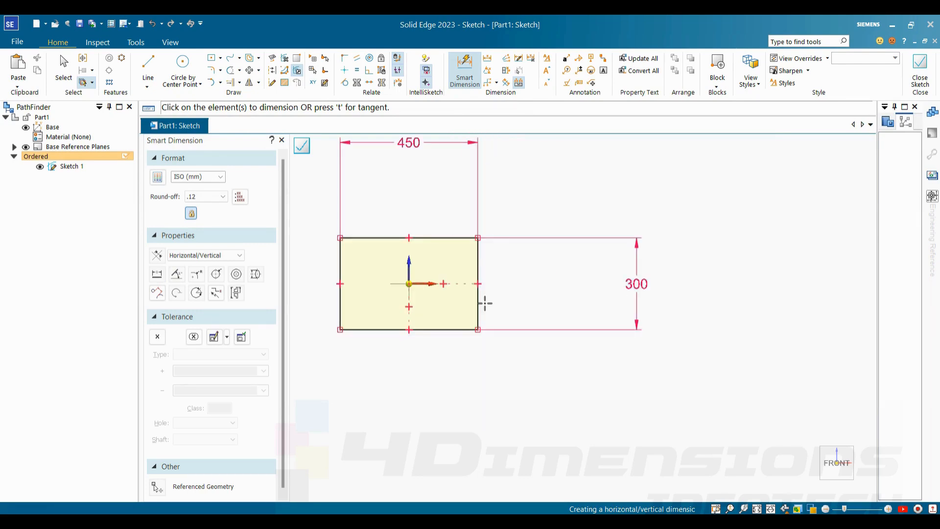
key(Escape)
scroll(588, 221, down, 1)
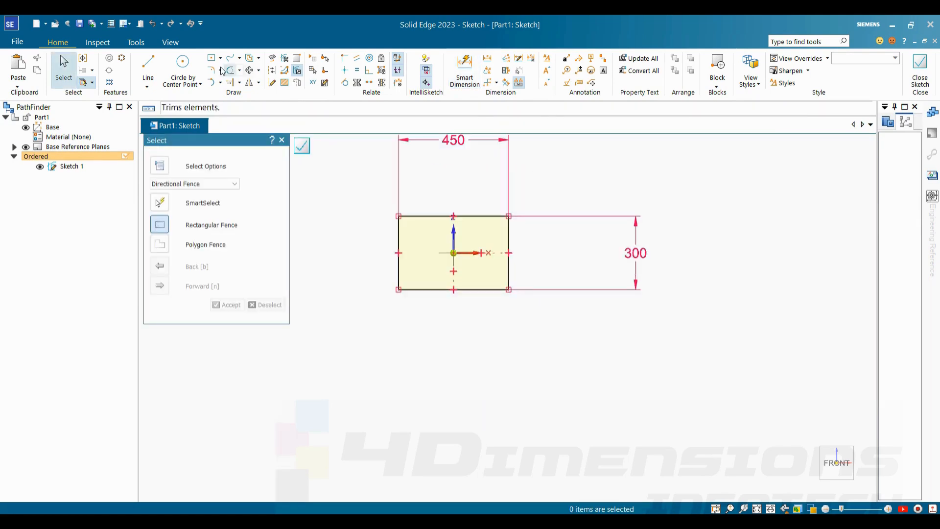
Step: Sketch a larger horizontal rectangle with Rectangle by 2 Points below the dimensioned 450 by 300 mm rectangle
click(221, 58)
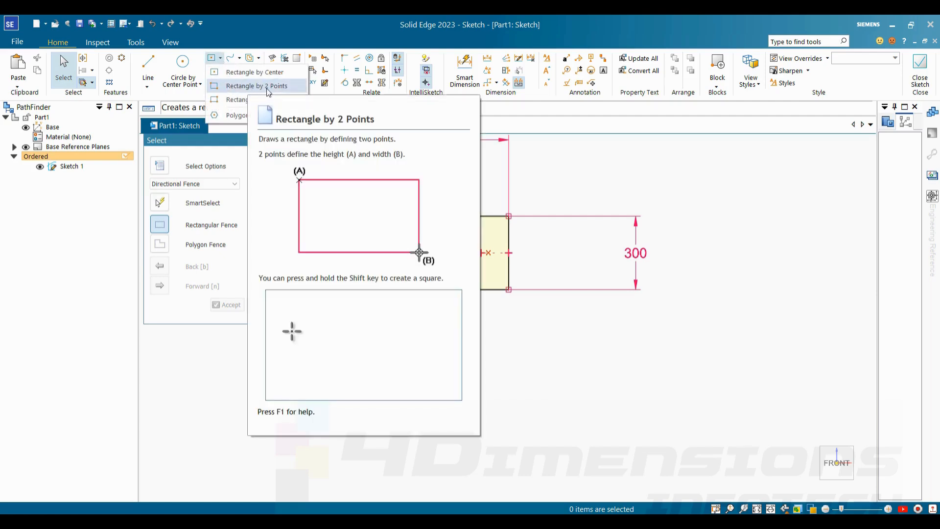
click(237, 86)
scroll(591, 303, down, 2)
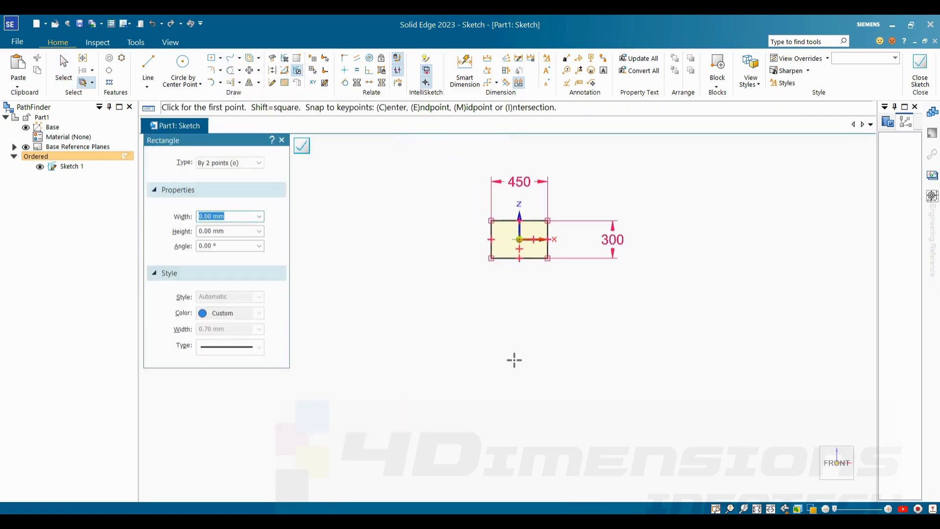
drag(430, 384, 564, 304)
click(564, 303)
Step: Sketch a tilted Rectangle by 3 Points to the right of the origin, about 813 by 1566 mm at about 35°
click(220, 58)
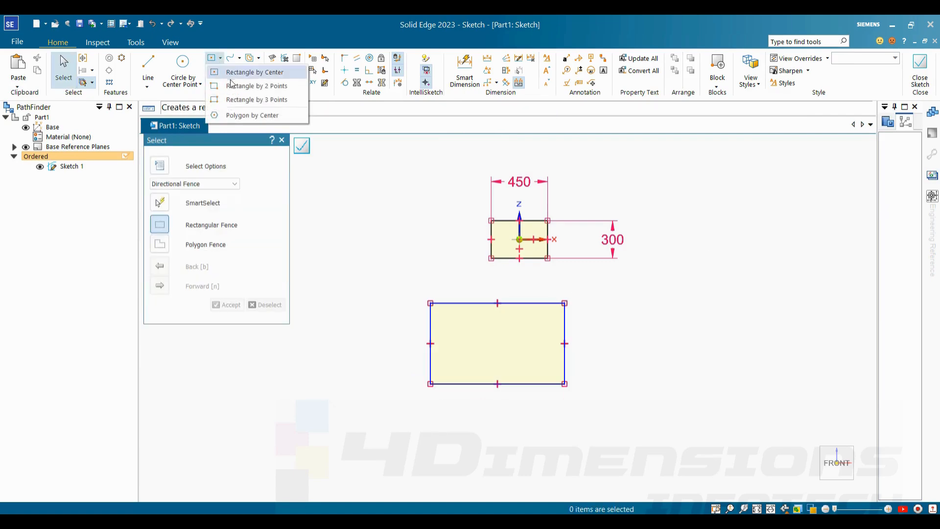
click(271, 100)
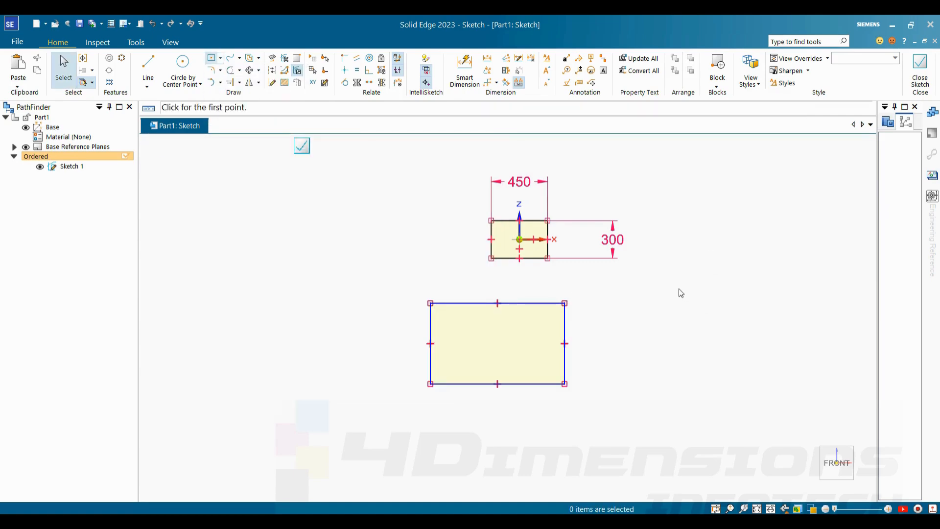
scroll(679, 288, down, 1)
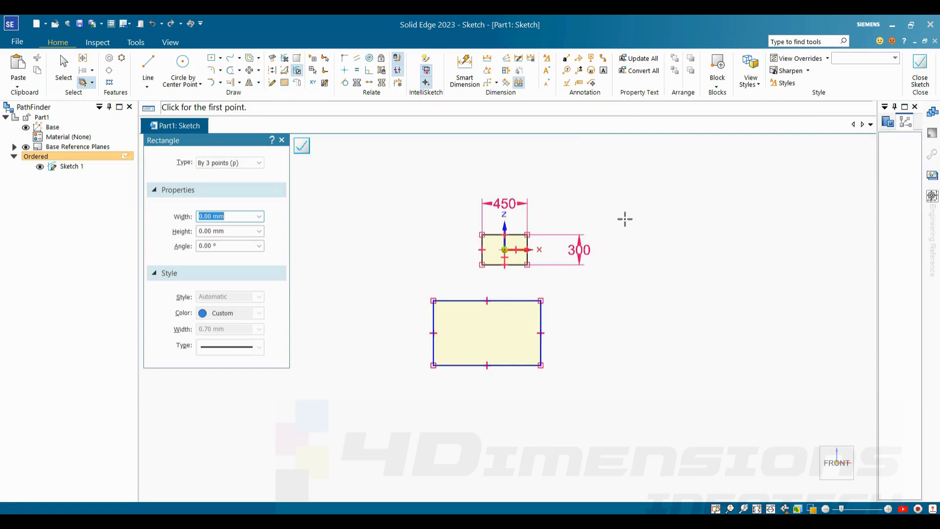
click(624, 219)
click(690, 172)
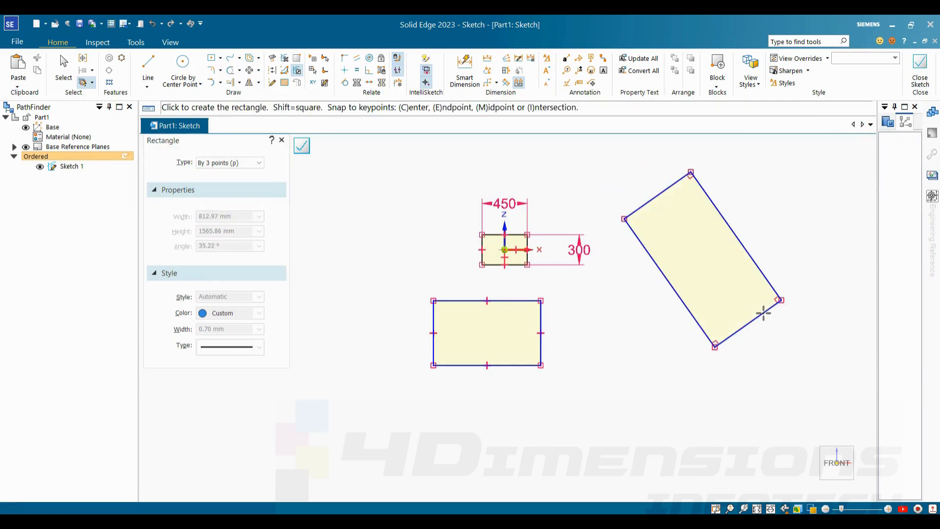
click(763, 313)
Step: Sketch a six-sided Polygon by Center, By Midpoint, left of the origin rectangle, with a distance of about 991 mm at 90°
click(220, 58)
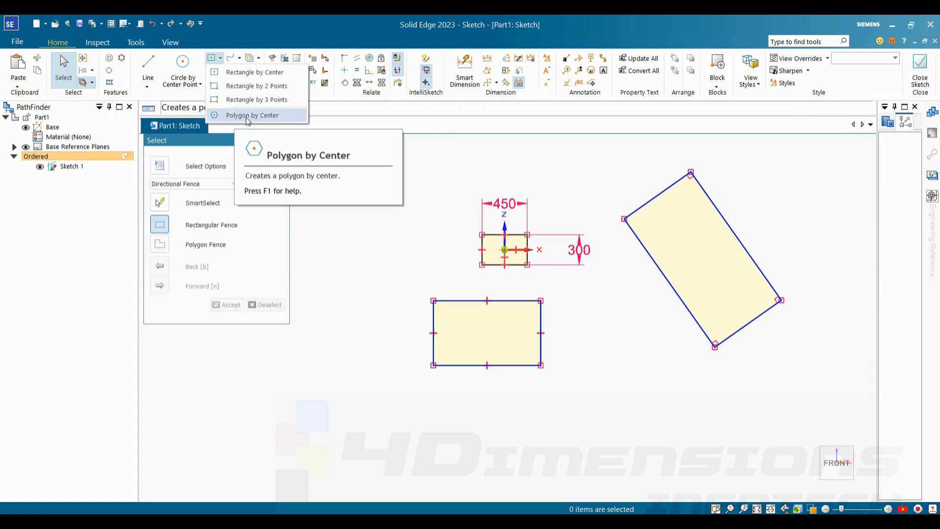
click(257, 118)
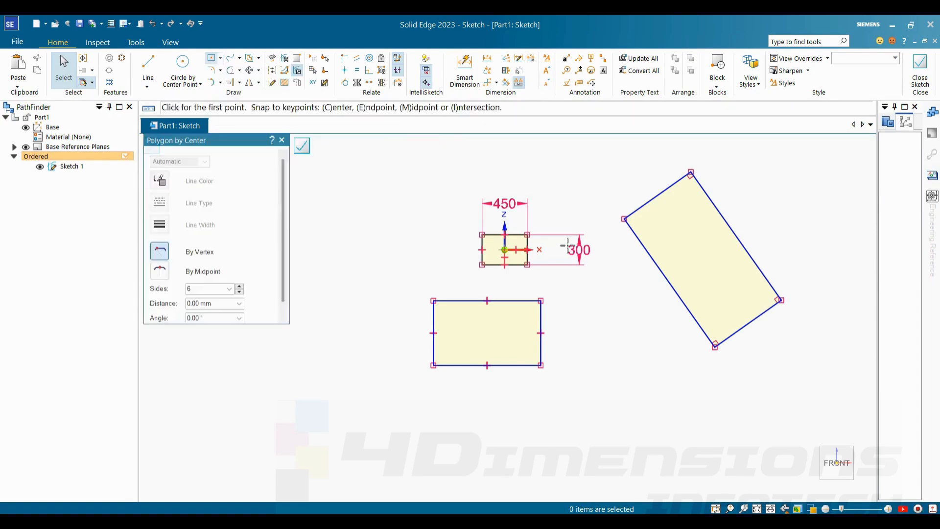
scroll(405, 224, down, 3)
scroll(425, 232, up, 2)
click(425, 233)
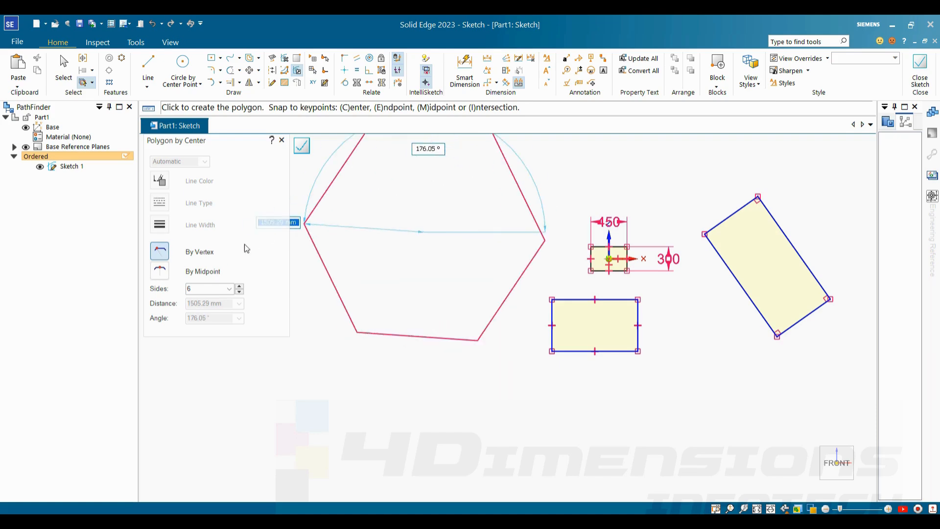
scroll(432, 260, down, 2)
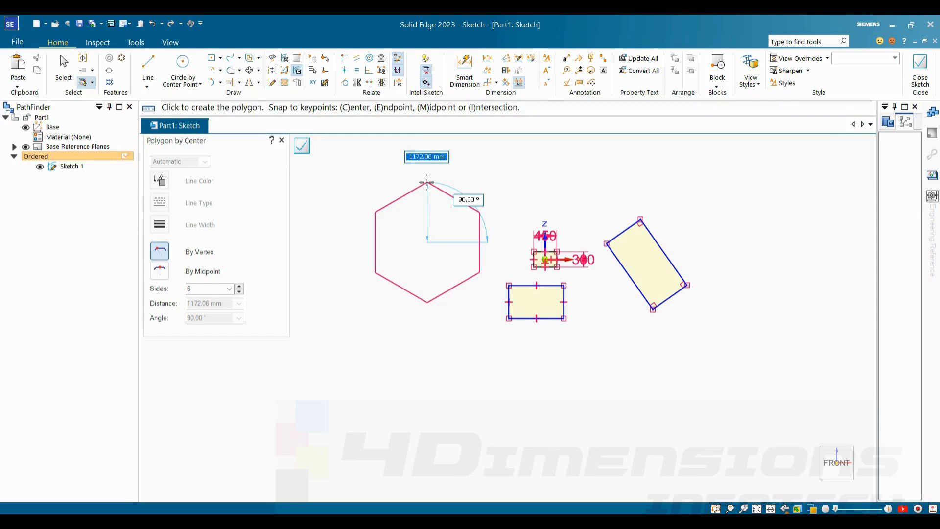
click(158, 272)
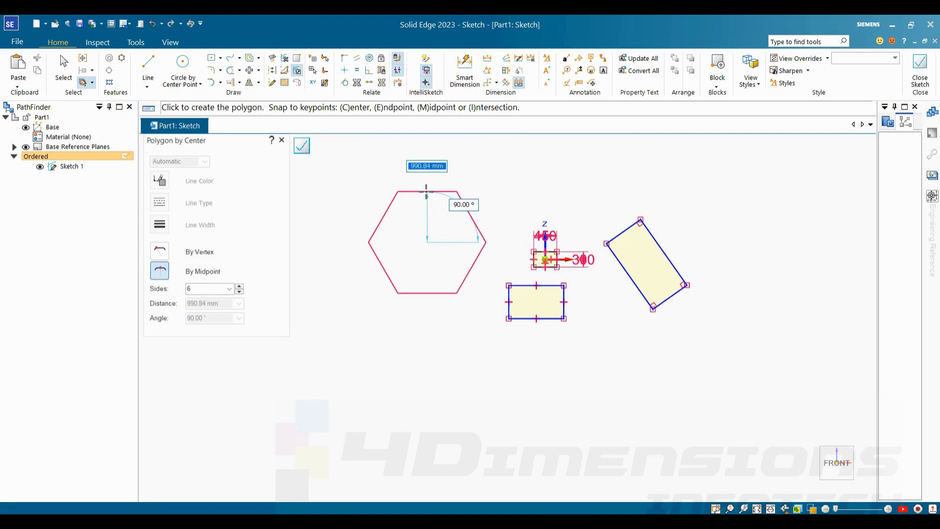
click(426, 192)
Step: Dimension the diameter of the hexagon's inscribed construction circle and set it to 2000 mm
click(464, 70)
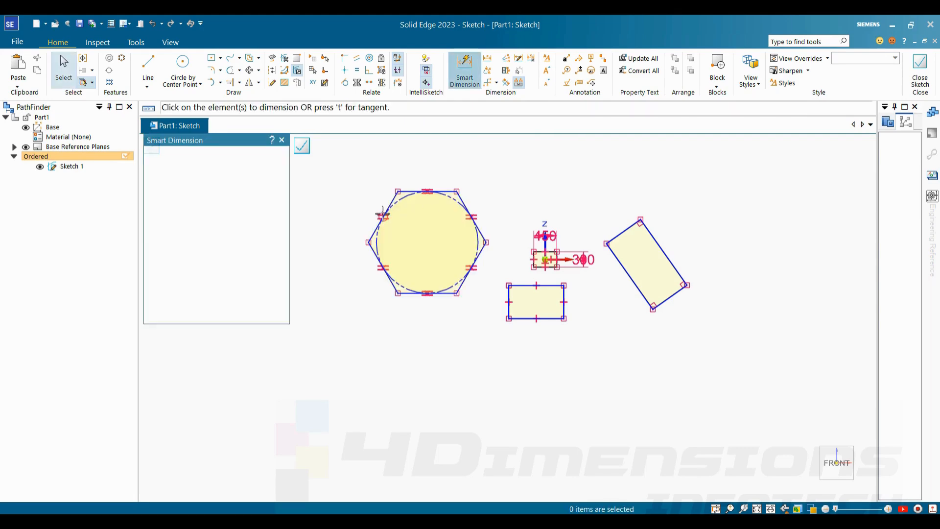
click(392, 201)
click(361, 170)
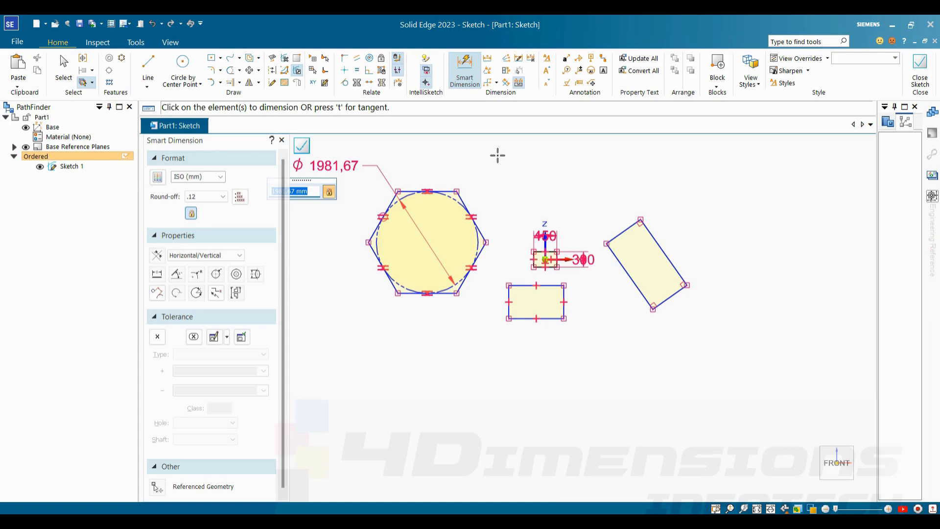
text(2000)
key(Return)
key(Escape)
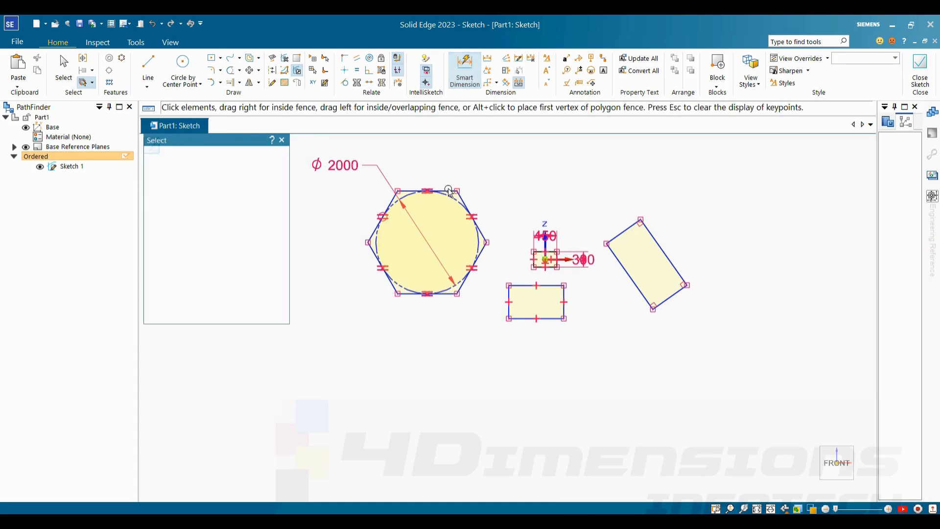
Step: Shift and slightly rotate the hexagon freehand by its upper-right vertex
scroll(451, 191, up, 4)
click(465, 195)
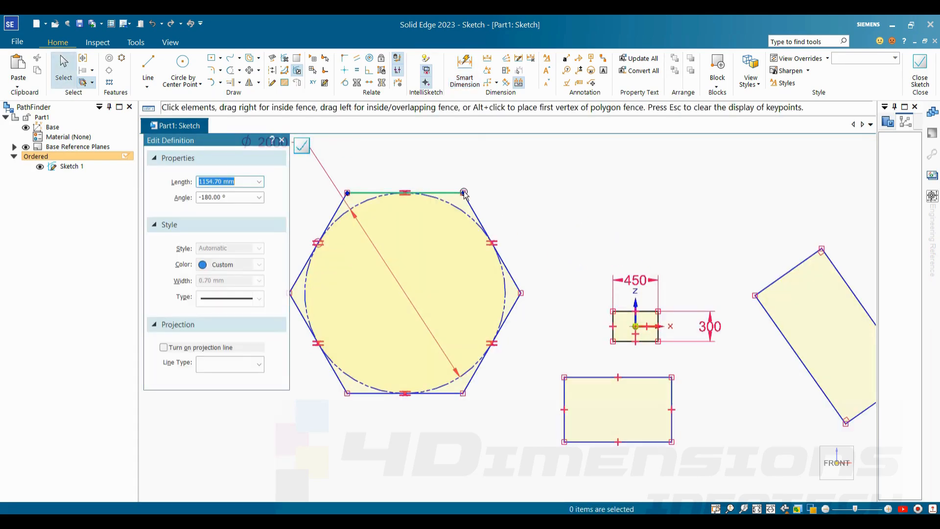
drag(467, 194, 478, 341)
right_drag(571, 214, 637, 199)
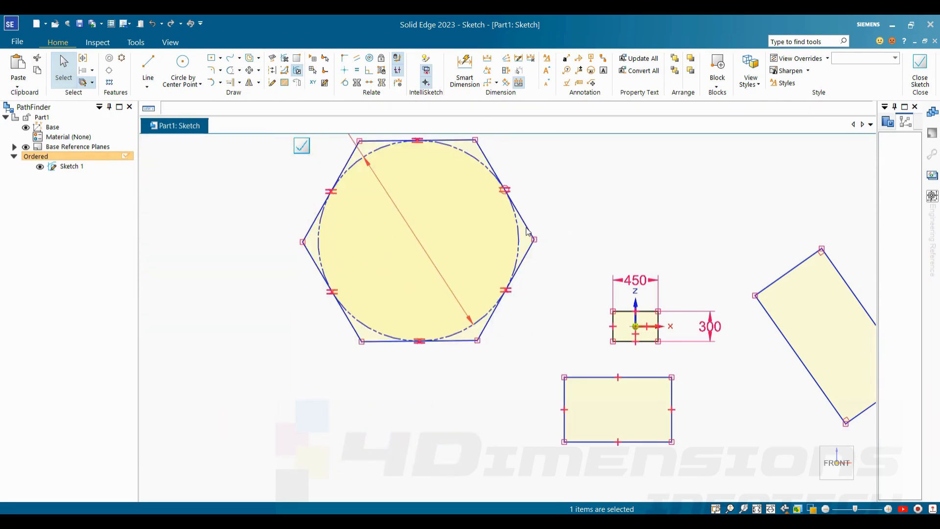
Step: Locate the hexagon's center from the origin with a horizontal dimension below and a vertical dimension on the hexagon's left side
click(525, 255)
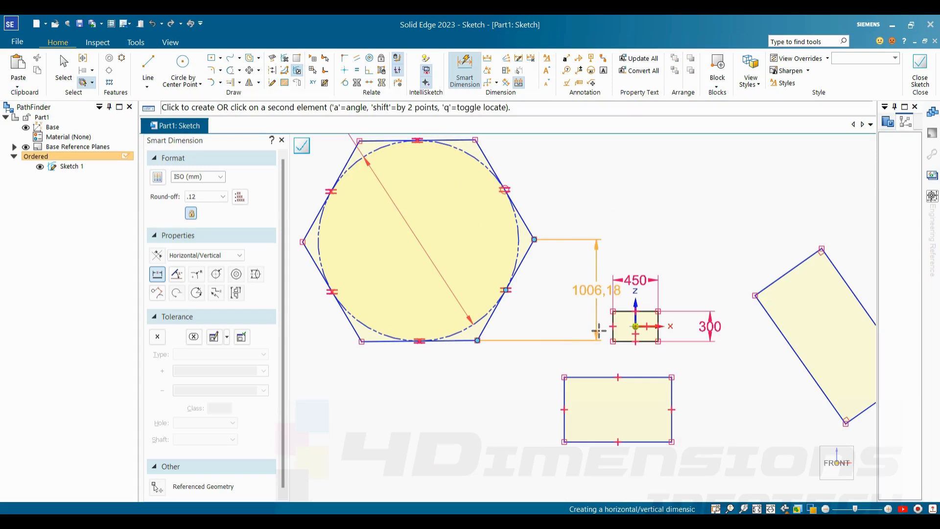
click(450, 87)
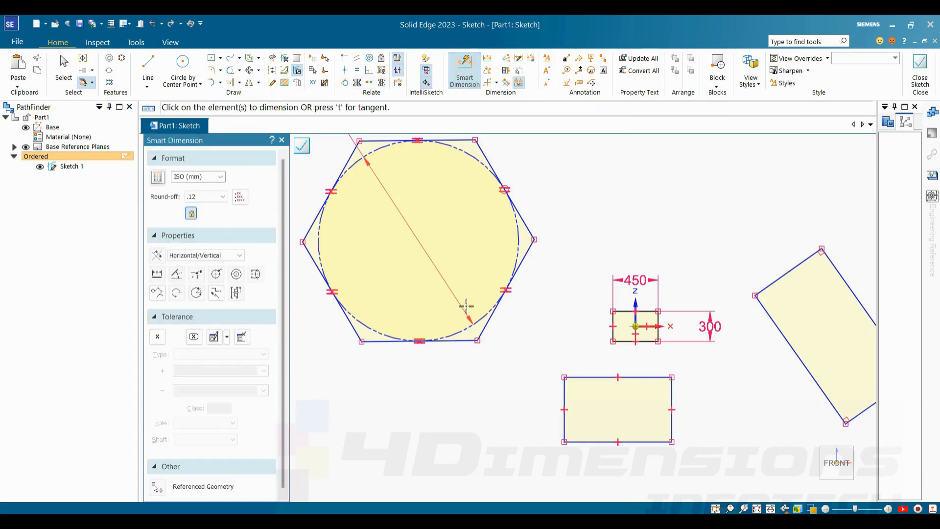
click(635, 326)
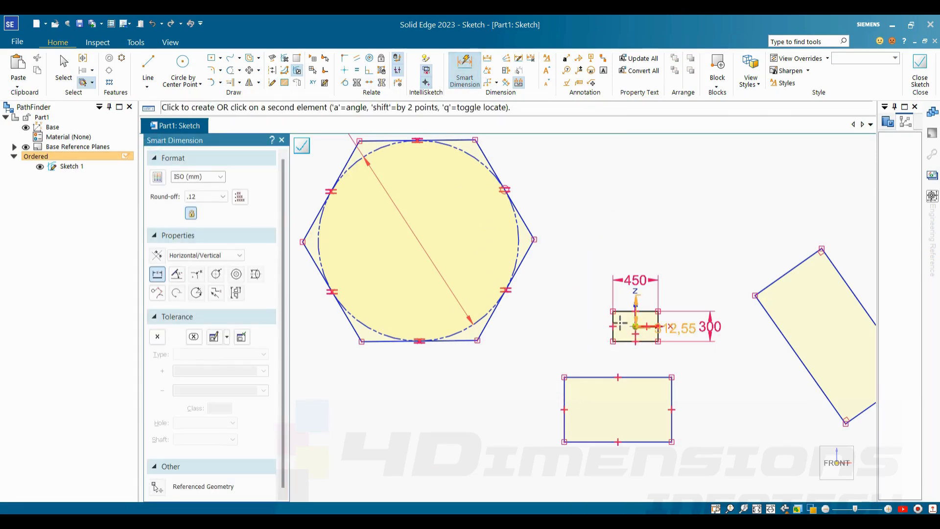
click(419, 240)
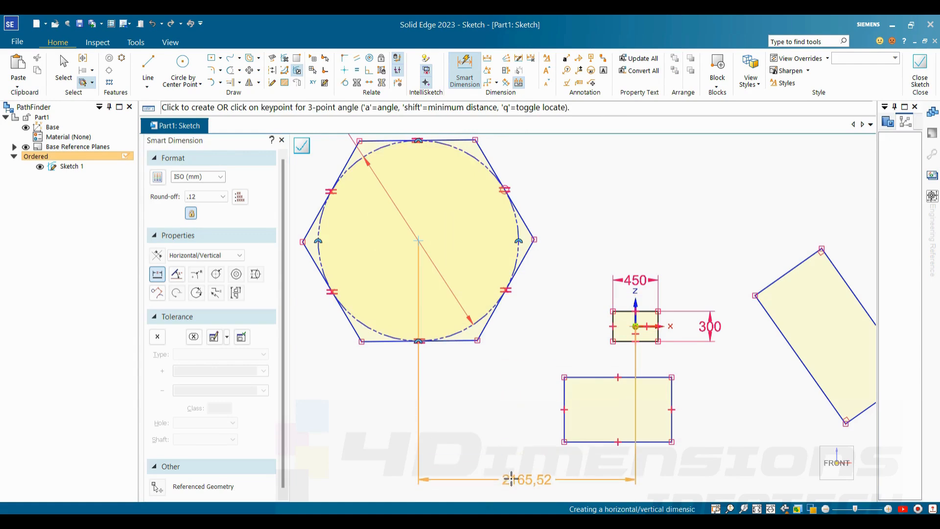
click(548, 464)
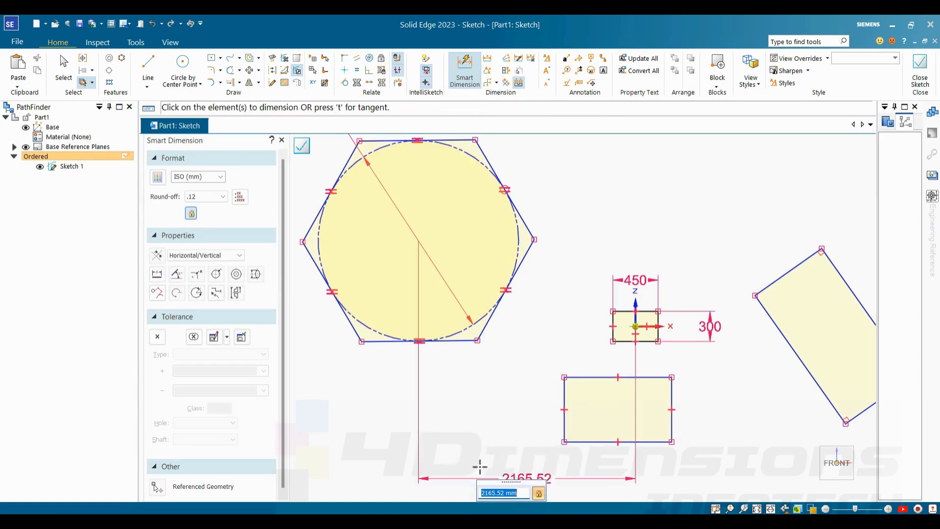
key(Return)
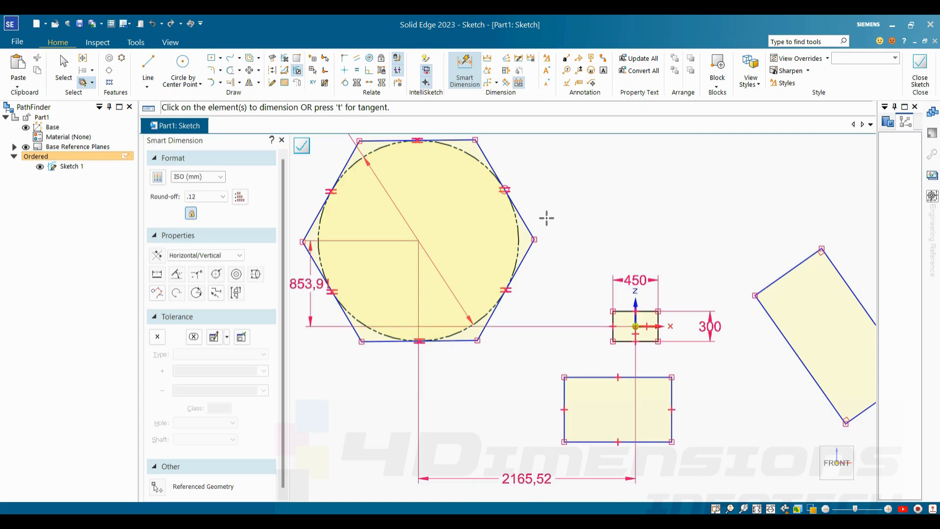
key(Escape)
scroll(598, 233, down, 2)
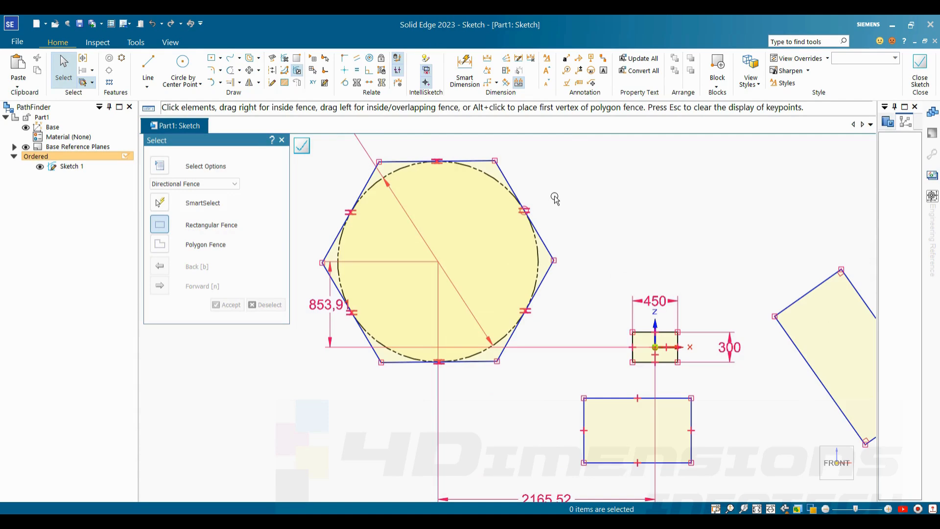
Step: Apply a horizontal relation to the hexagon's top edge
click(482, 161)
drag(495, 161, 540, 214)
click(471, 161)
click(345, 72)
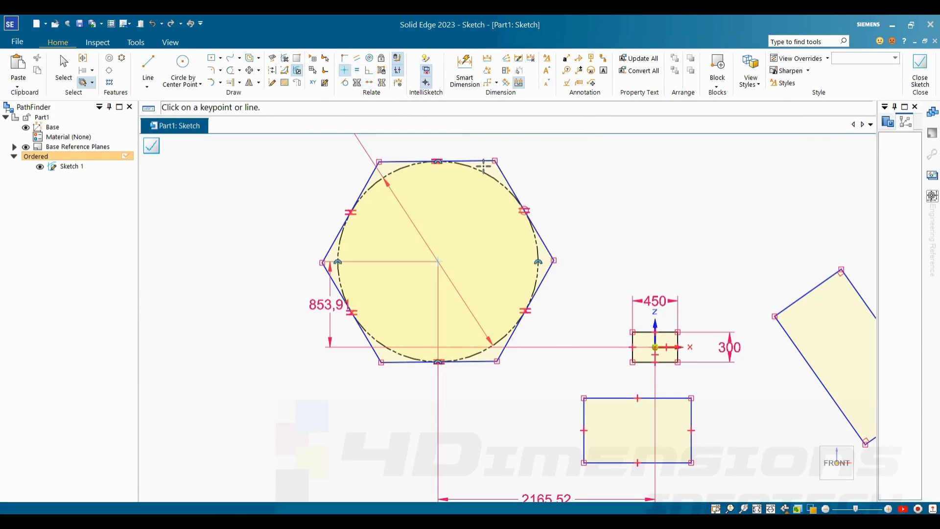
click(483, 163)
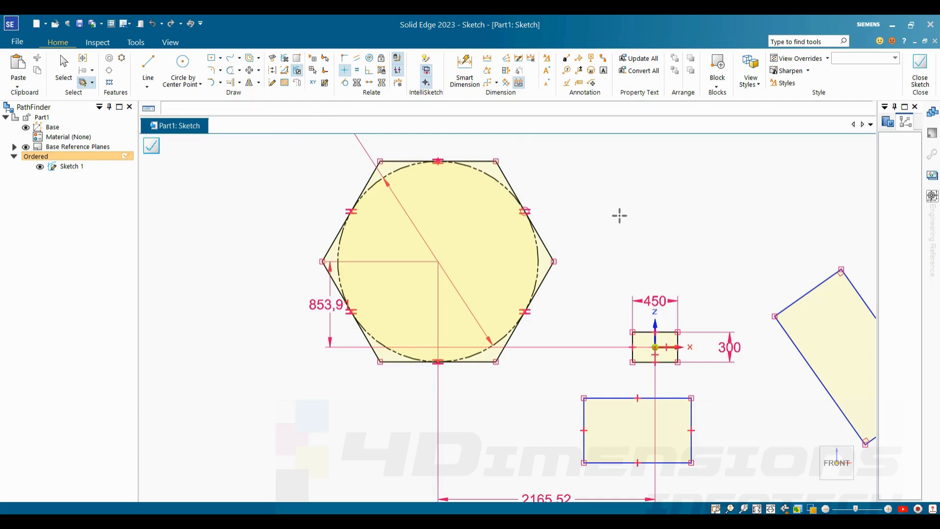
key(Escape)
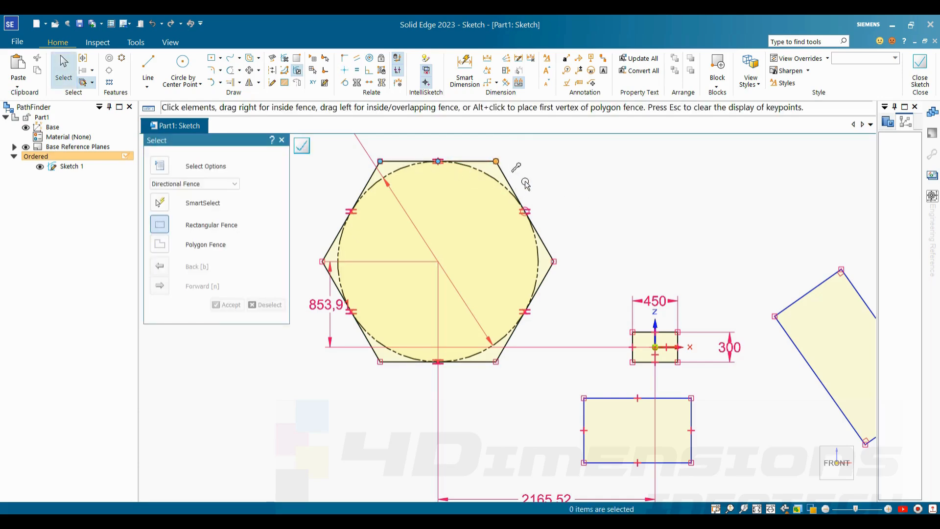
Step: Dimension the tilted rectangle's short upper edge and long right edge, measured By 2 Points along the edges
scroll(612, 260, down, 3)
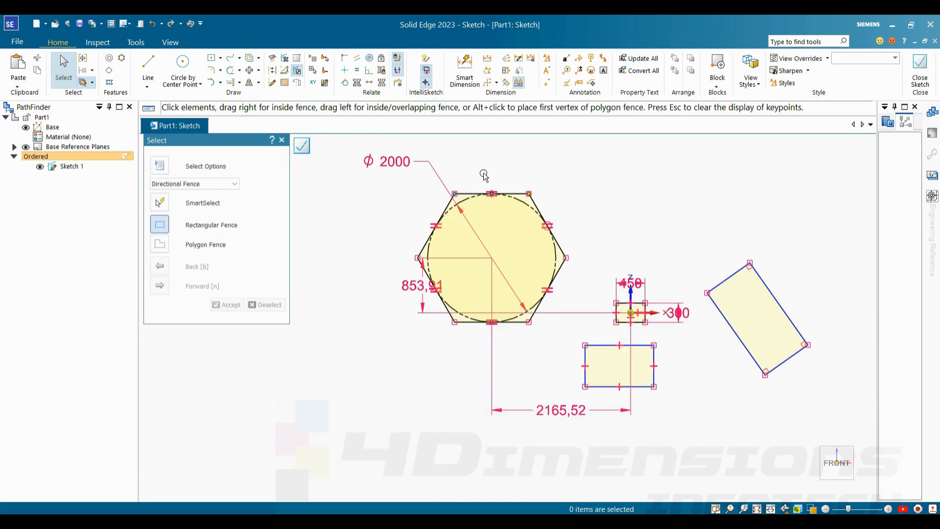
scroll(602, 186, down, 1)
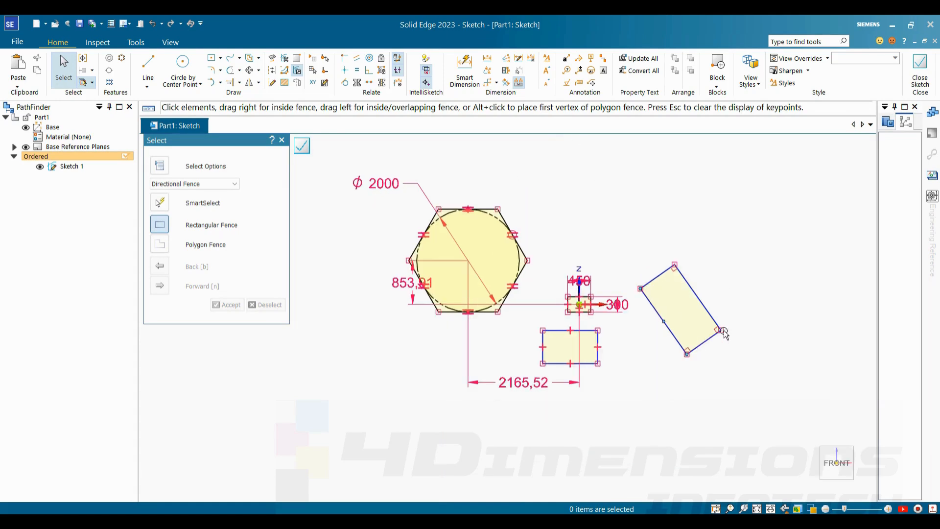
scroll(725, 335, up, 1)
click(465, 71)
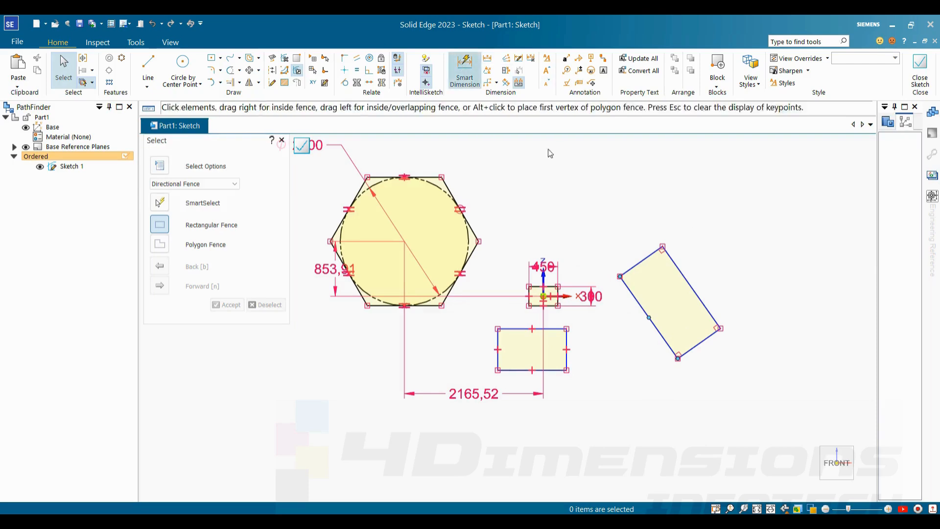
click(649, 257)
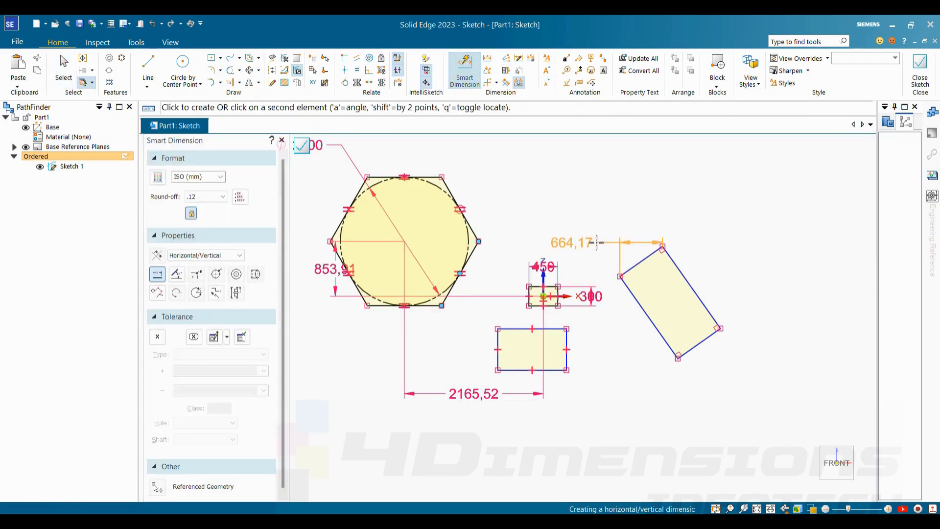
click(239, 255)
click(194, 273)
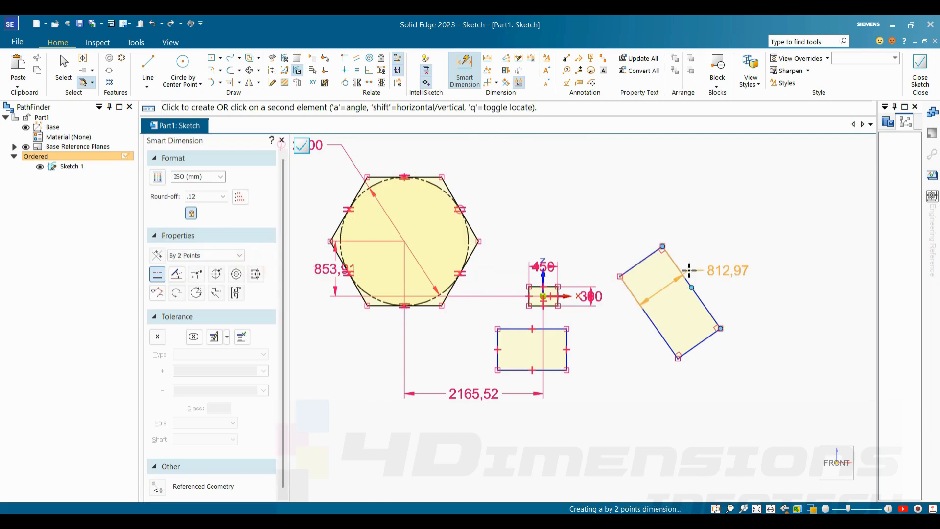
click(631, 246)
click(679, 268)
click(695, 254)
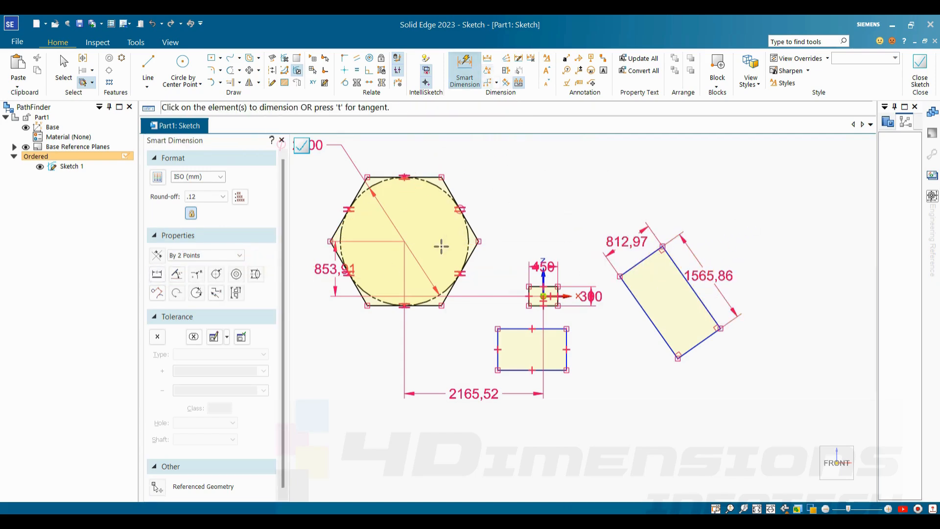
Step: Locate the tilted rectangle's left corner from the origin with a horizontal dimension placed below the shapes, using Horizontal/Vertical orientation
click(543, 296)
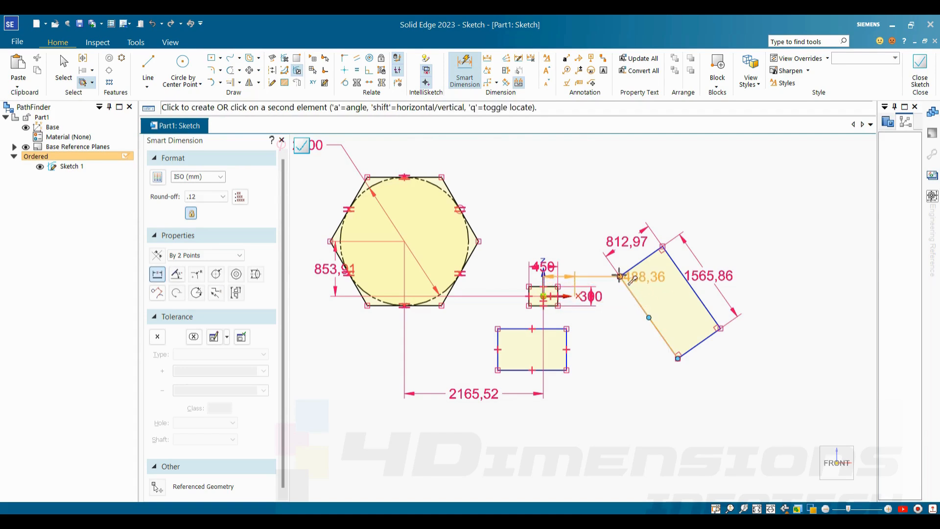
click(621, 277)
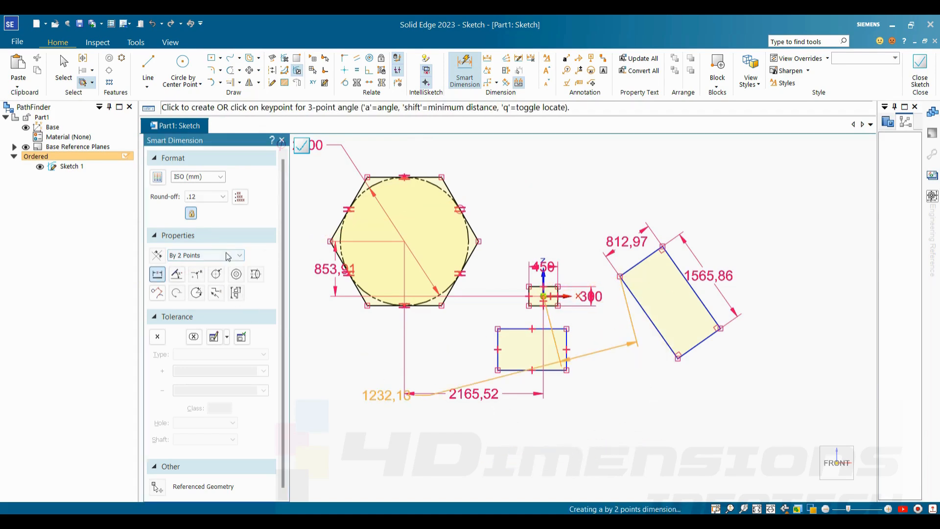
click(205, 255)
click(198, 266)
click(656, 430)
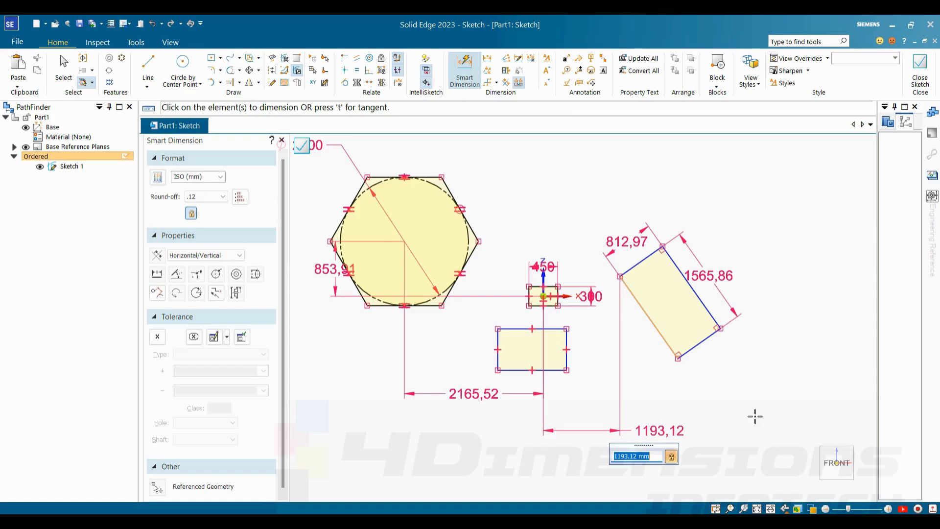
click(648, 317)
key(Escape)
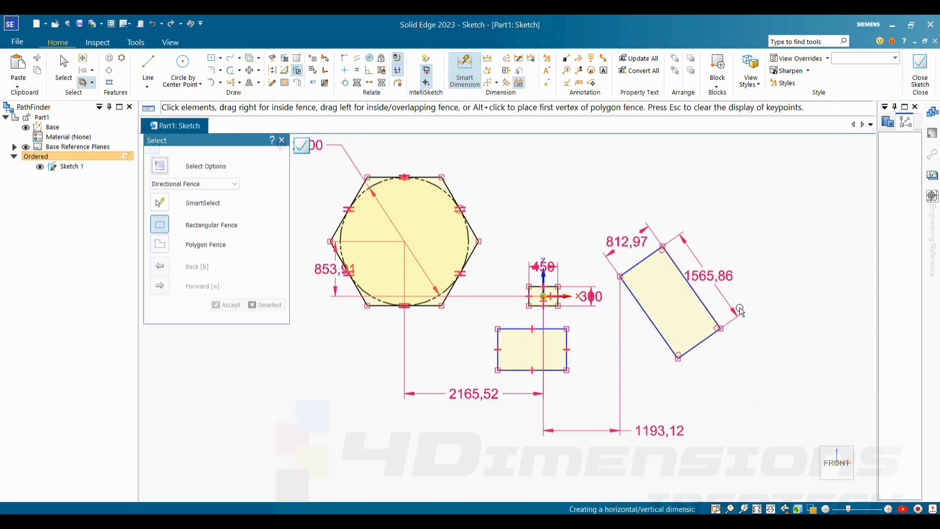
Step: Add a vertical dimension from the origin to the tilted rectangle's left corner, placed to the right of the rectangle
click(465, 71)
click(543, 296)
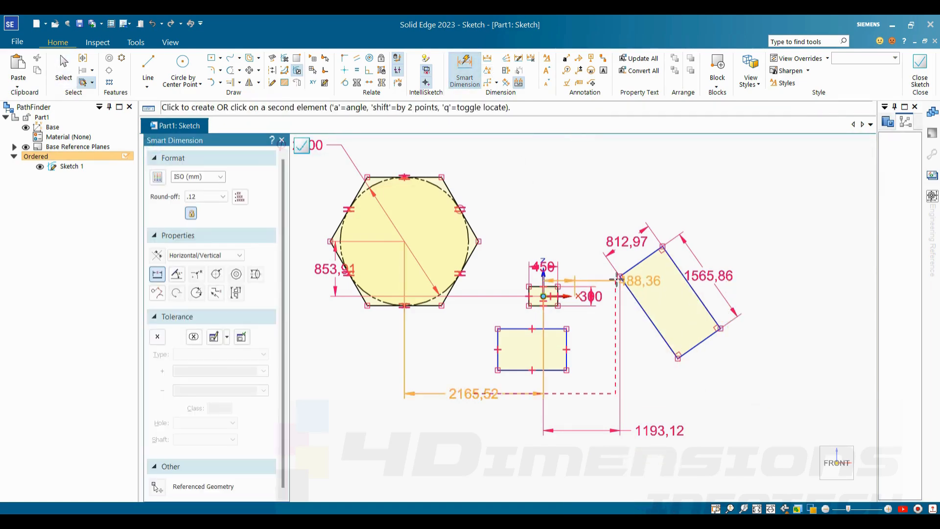
click(620, 276)
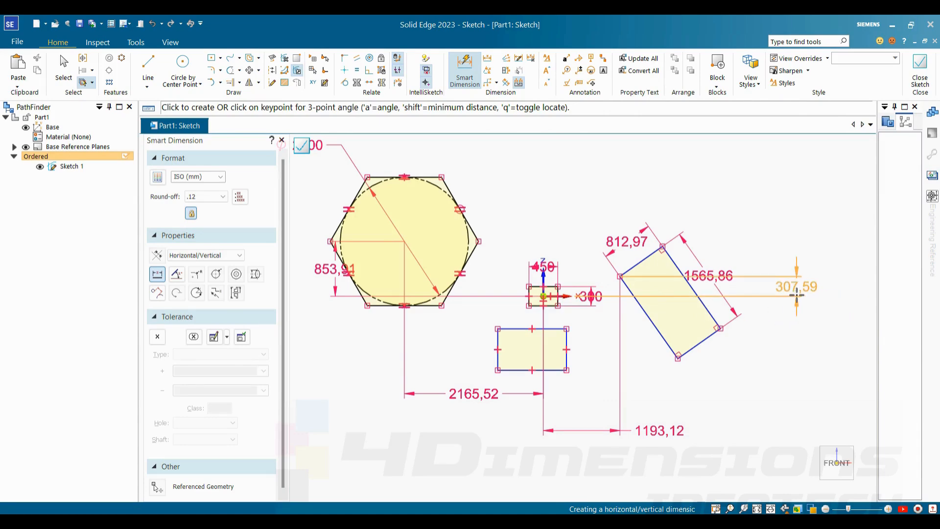
click(797, 296)
key(Escape)
Step: Add an Angle Between dimension from the tilted rectangle's left long edge to the Z axis at the origin and set it to 45°
scroll(679, 346, down, 1)
scroll(679, 347, up, 2)
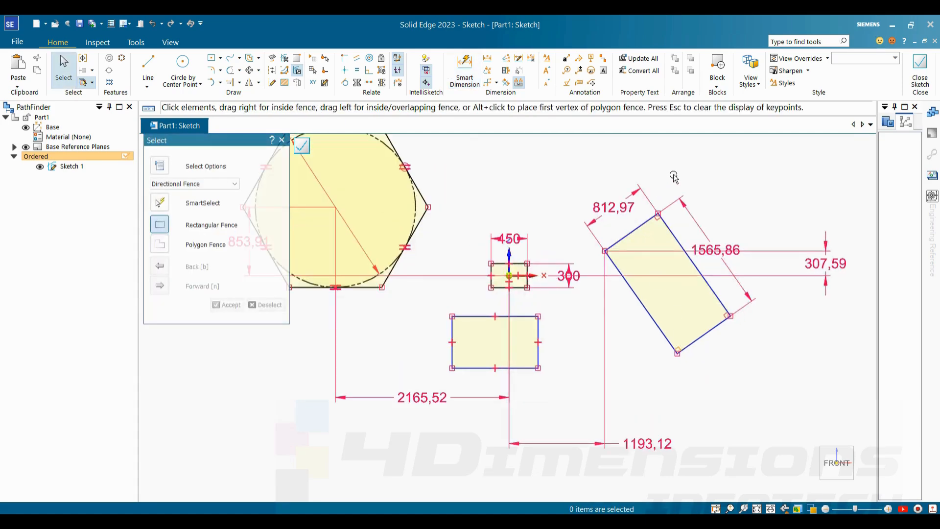
click(488, 72)
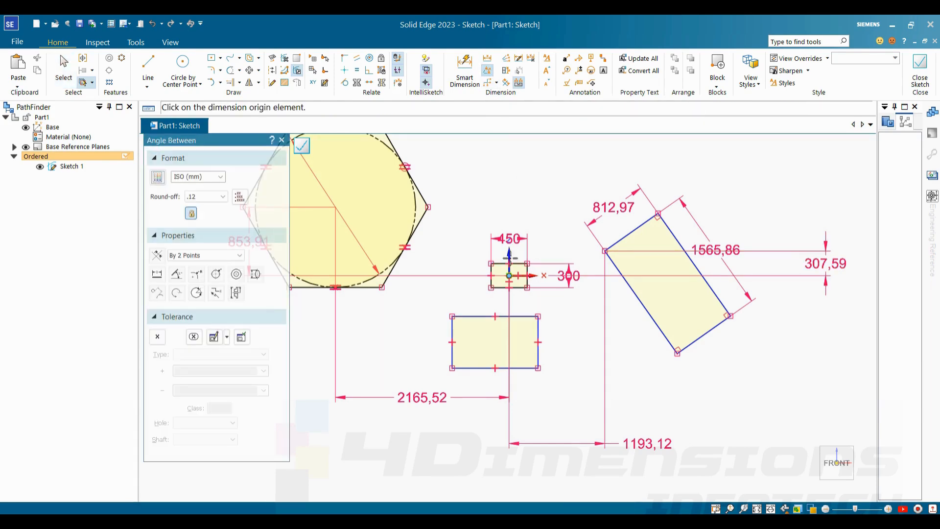
click(615, 264)
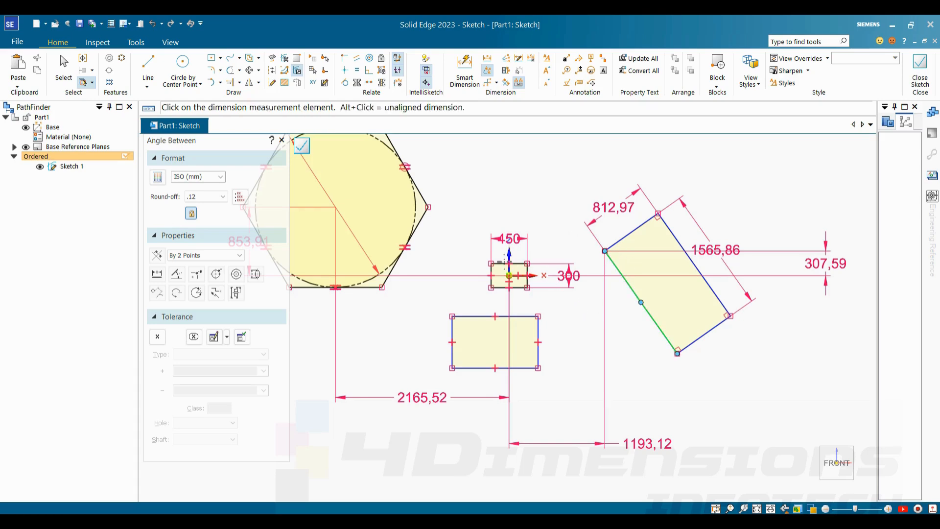
right_click(510, 255)
scroll(626, 298, up, 2)
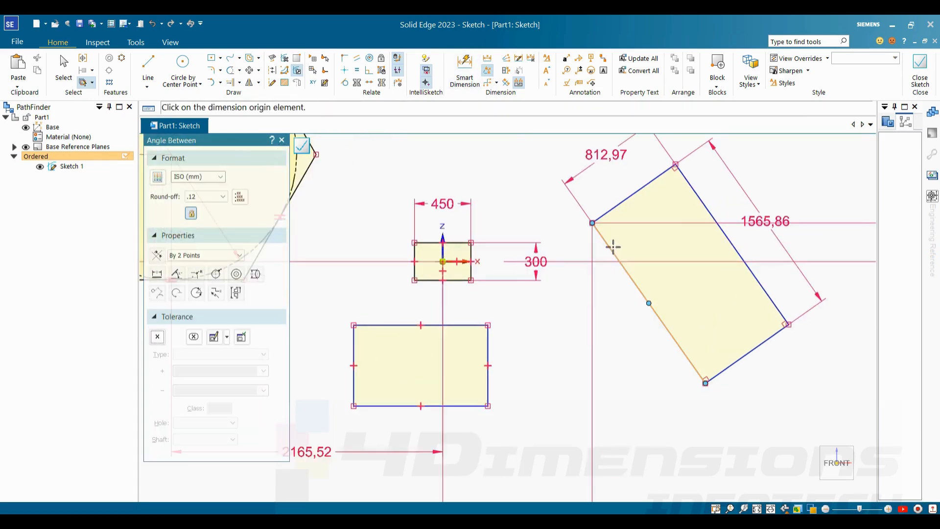
click(613, 247)
click(444, 242)
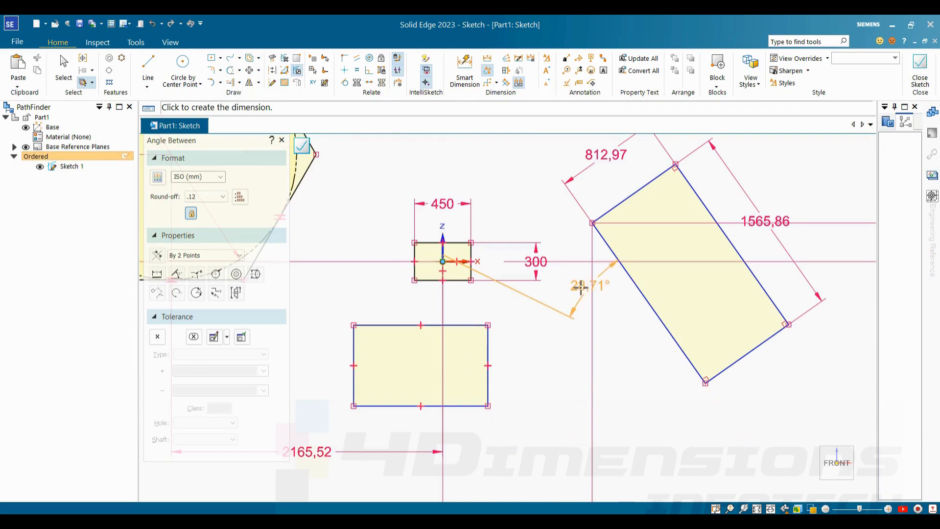
click(581, 287)
text(45)
key(Return)
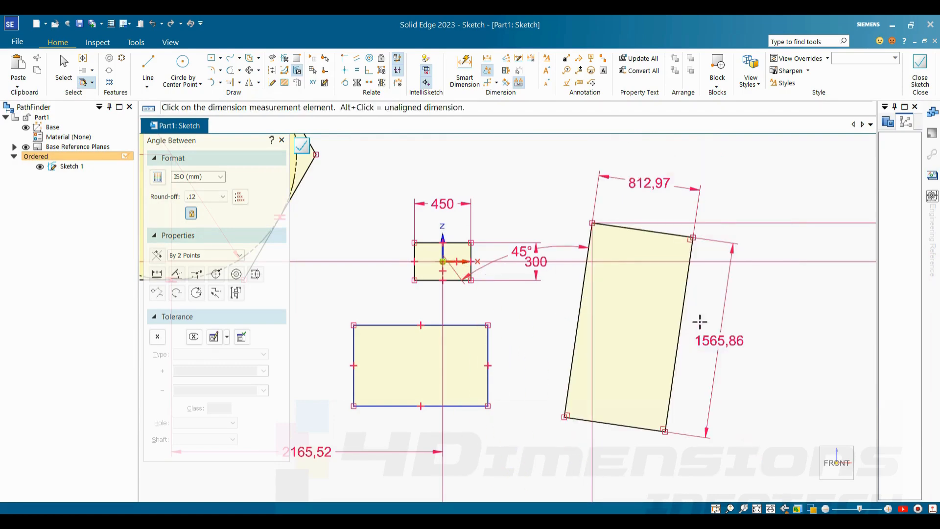
key(Escape)
scroll(647, 297, down, 5)
scroll(677, 336, up, 1)
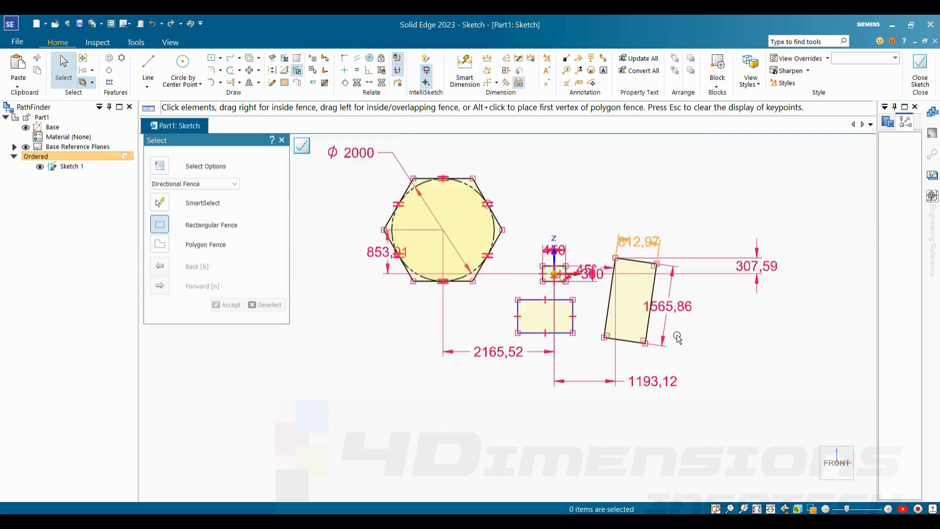
scroll(710, 293, down, 2)
scroll(719, 237, up, 1)
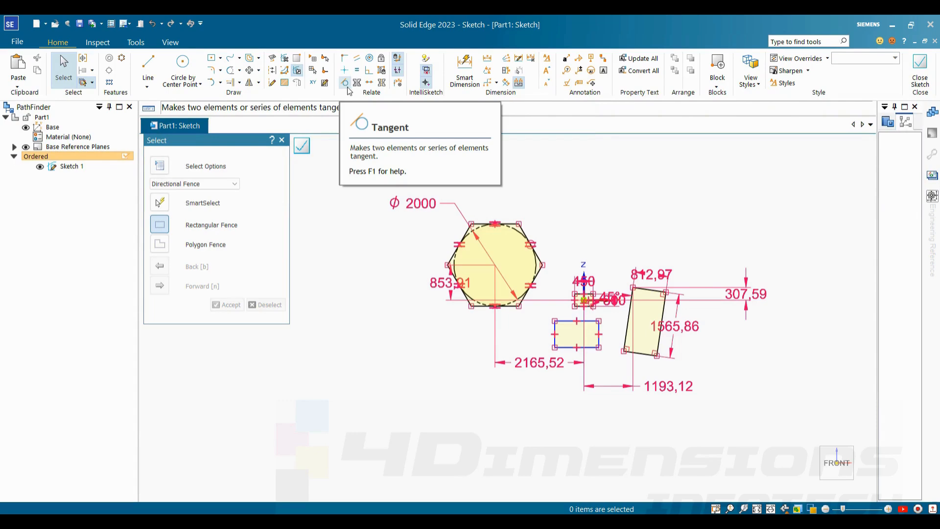
click(201, 84)
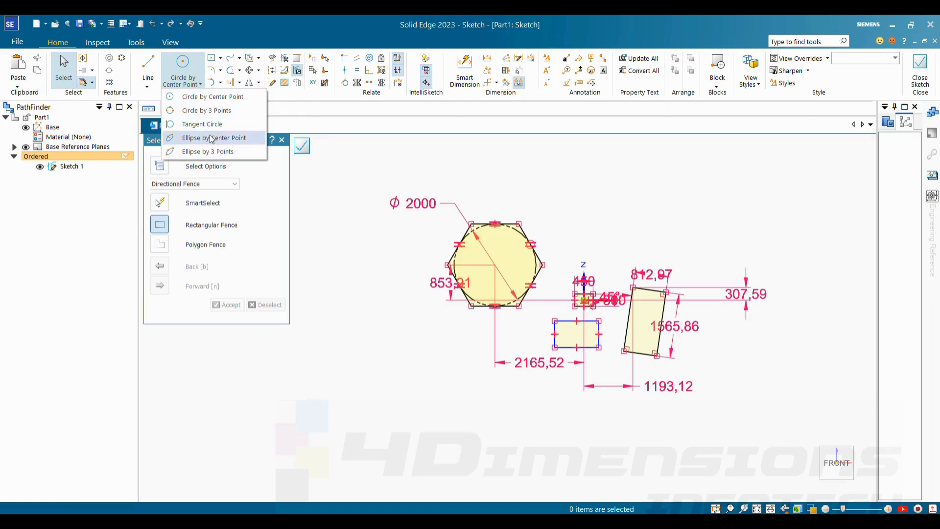
click(506, 172)
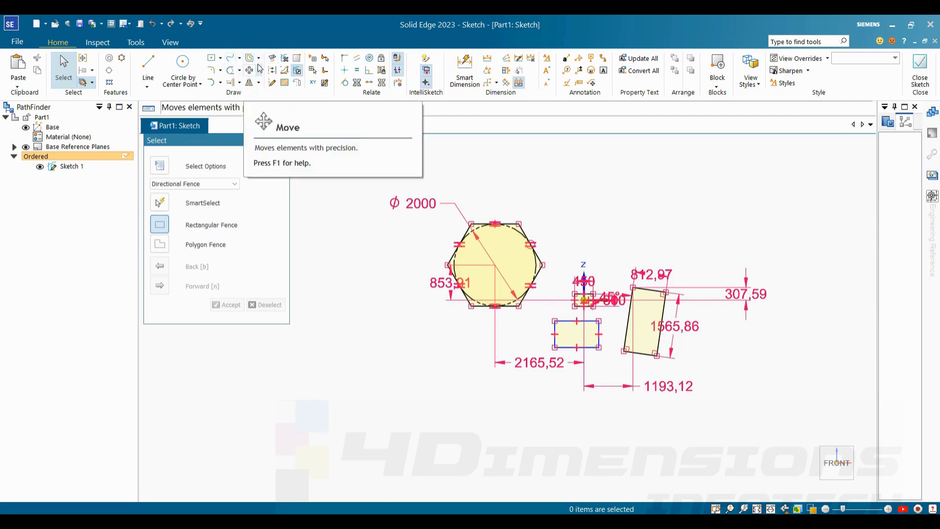